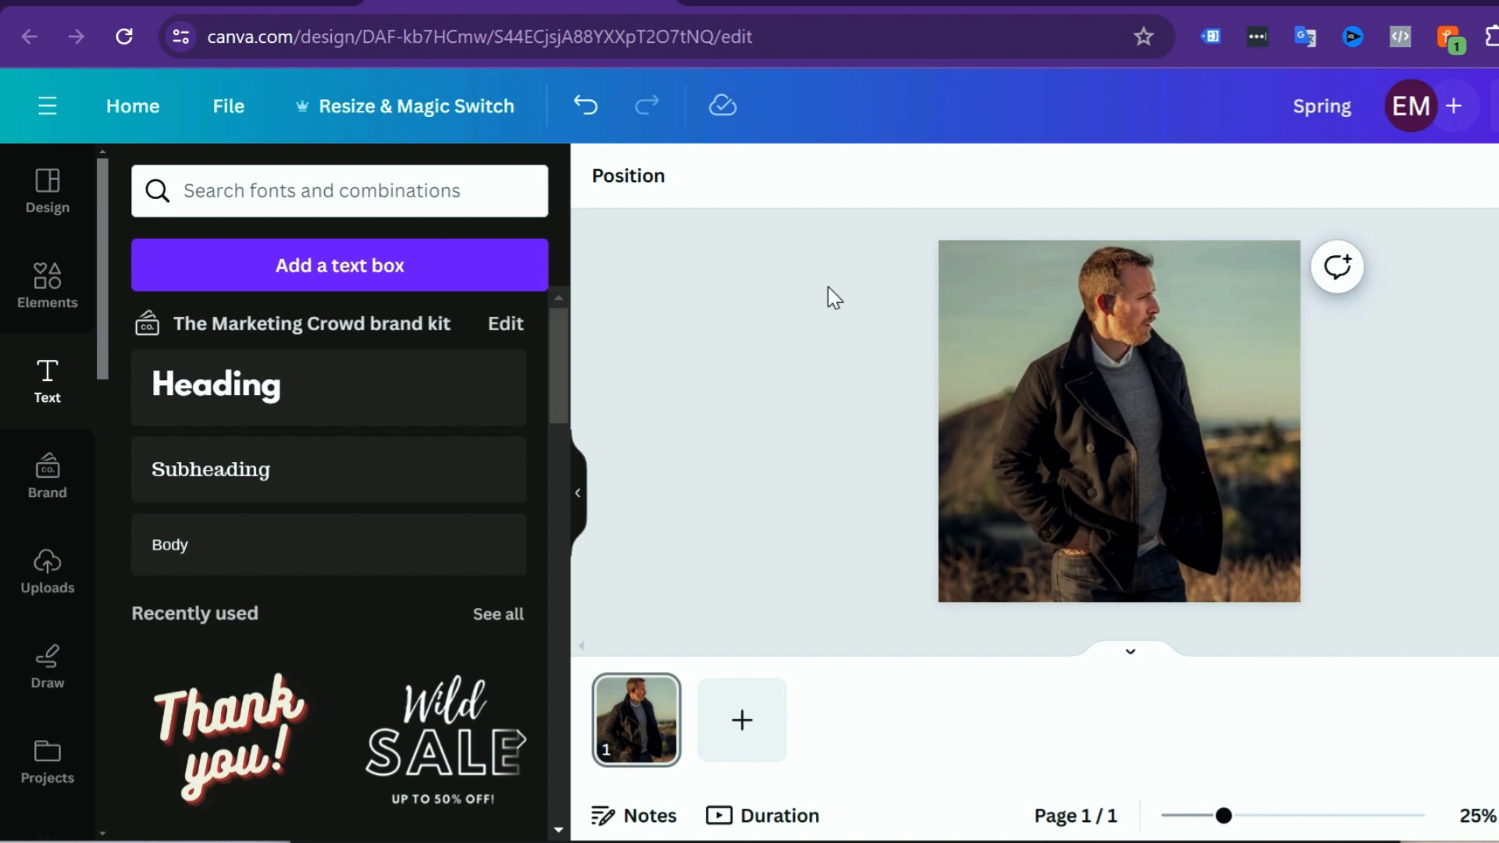
# Step: Add a brand kit heading to the page, enlarge it, and delete it
pyautogui.click(247, 390)
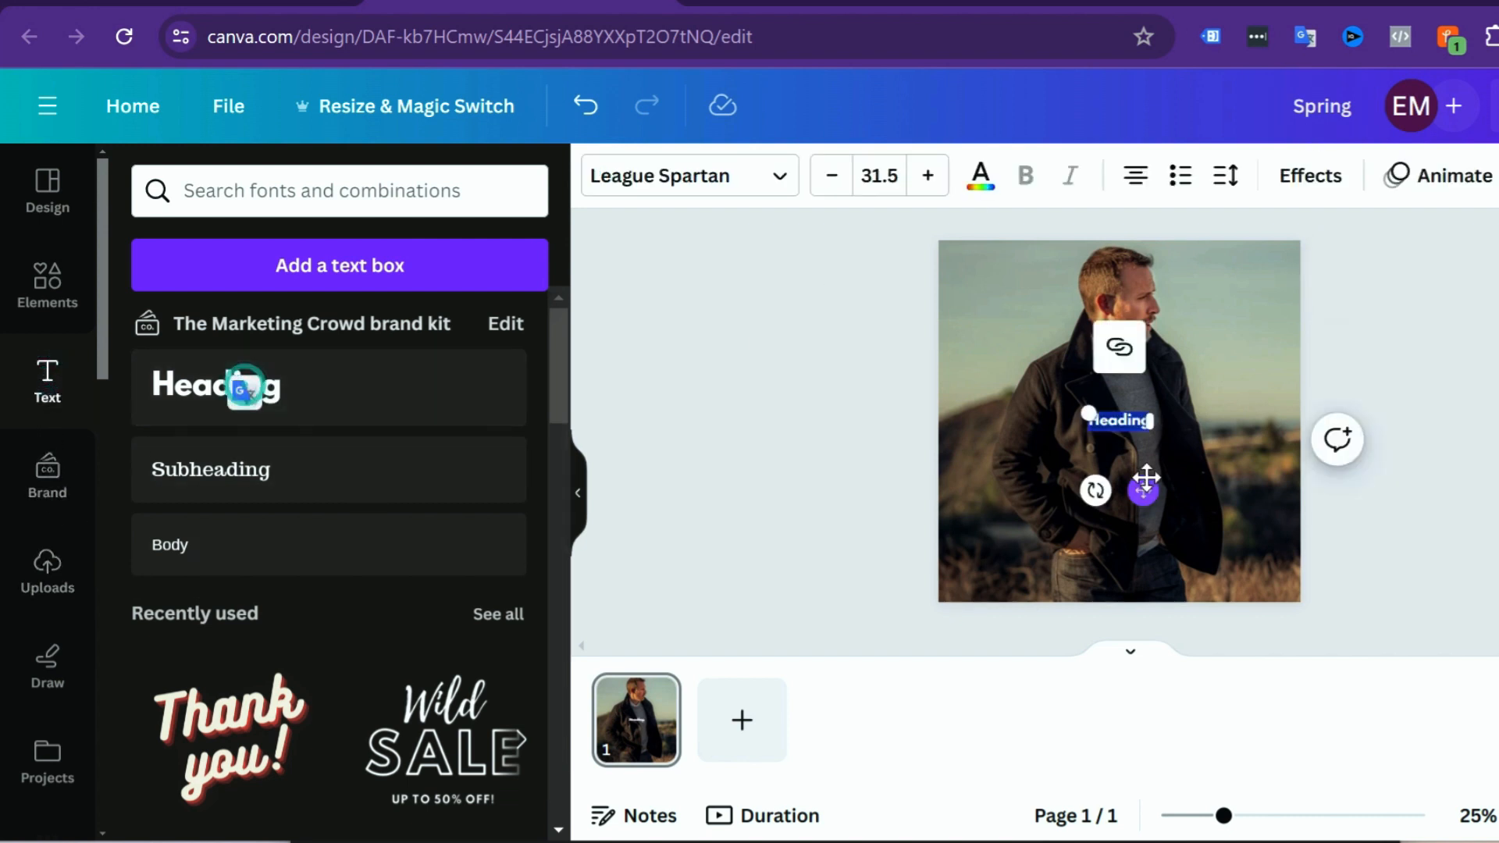
pyautogui.click(1202, 497)
pyautogui.click(1106, 419)
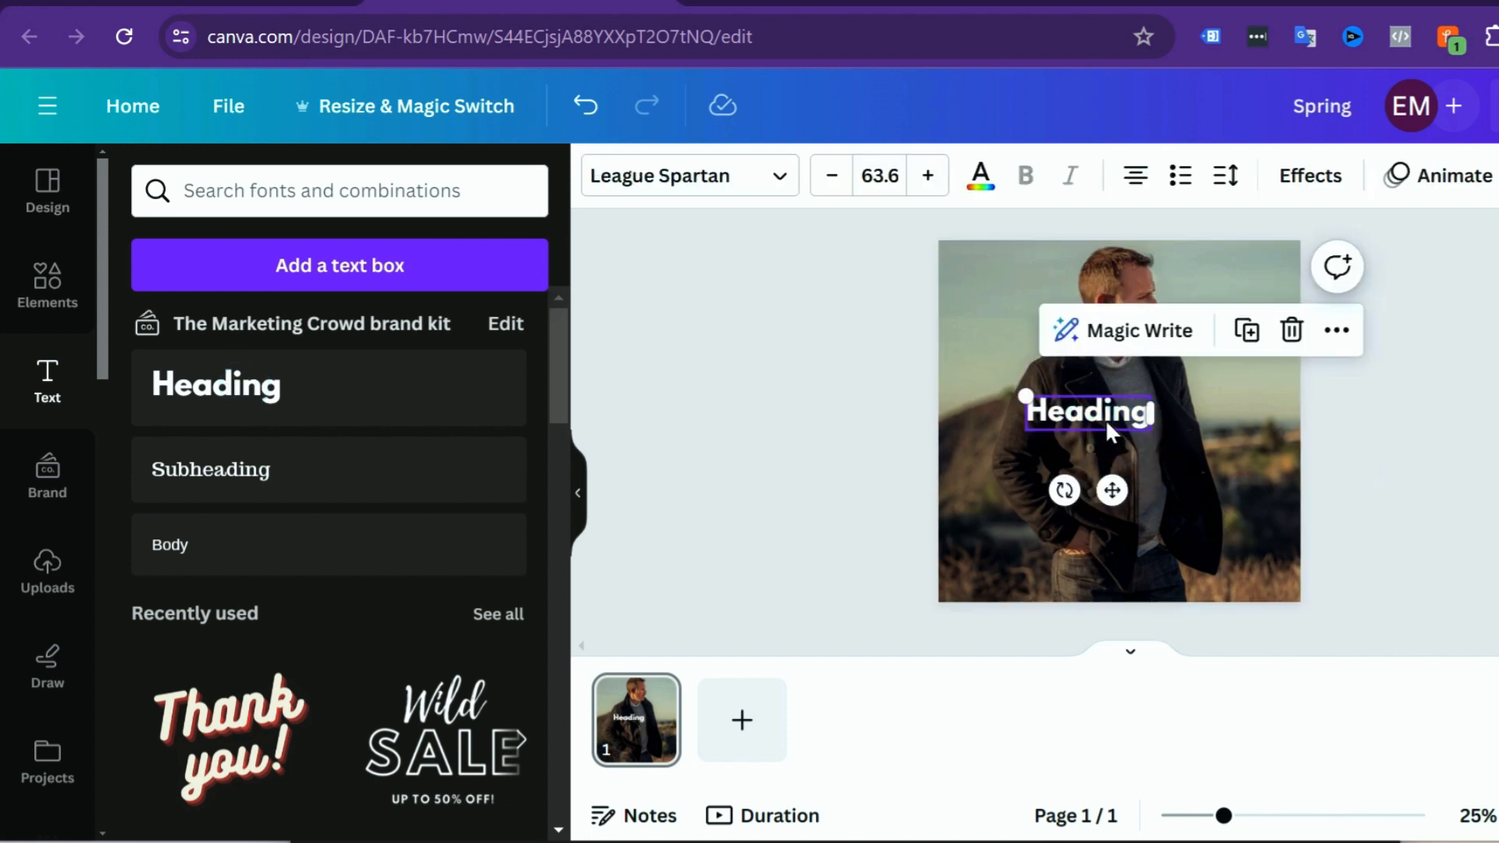
pyautogui.press('Delete')
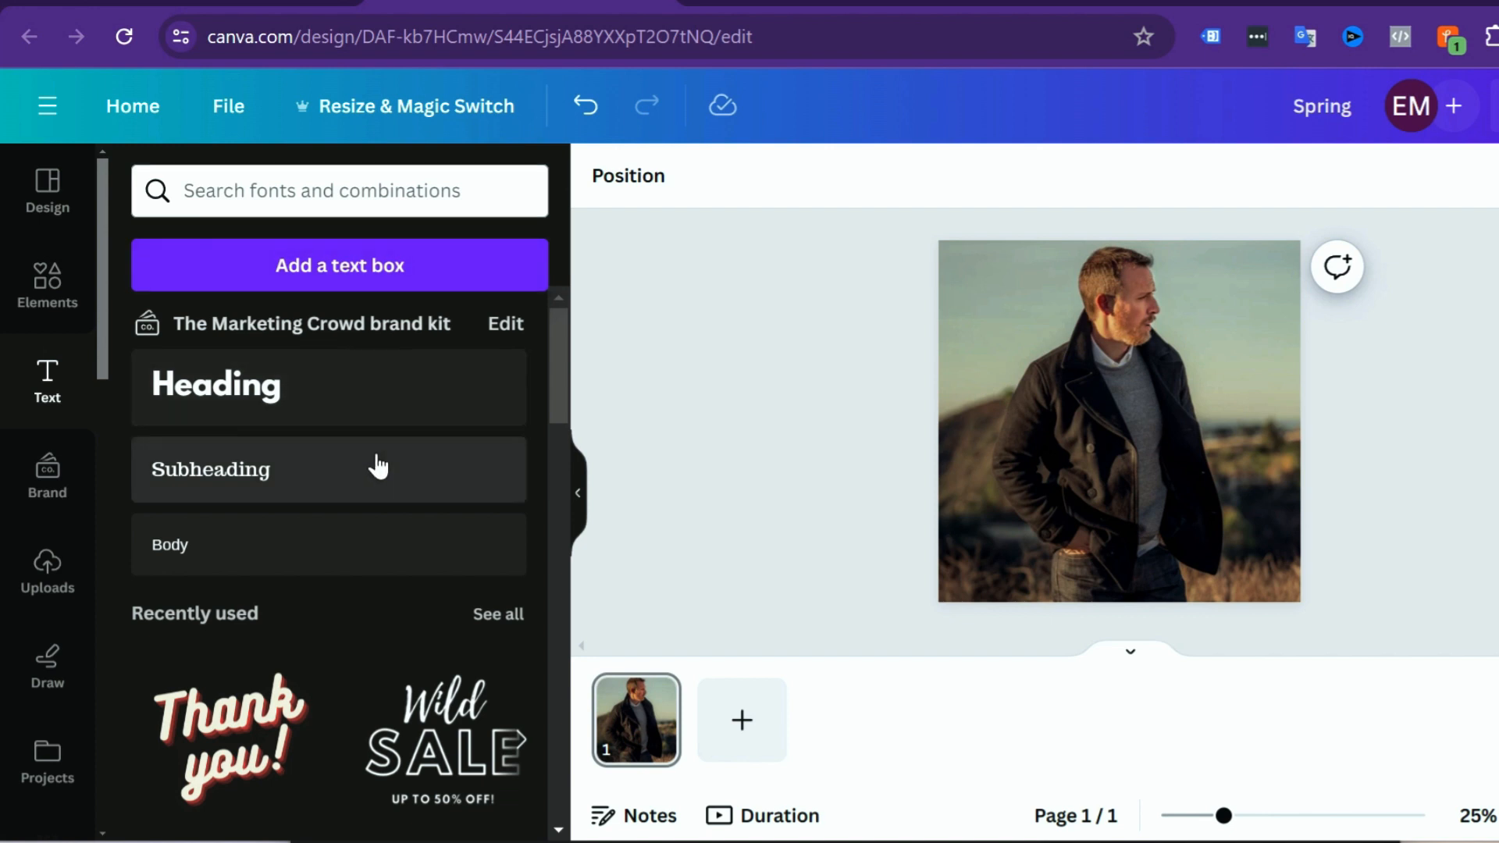
# Step: Search the fonts and combinations for "sale" and browse the font combinations
pyautogui.click(255, 190)
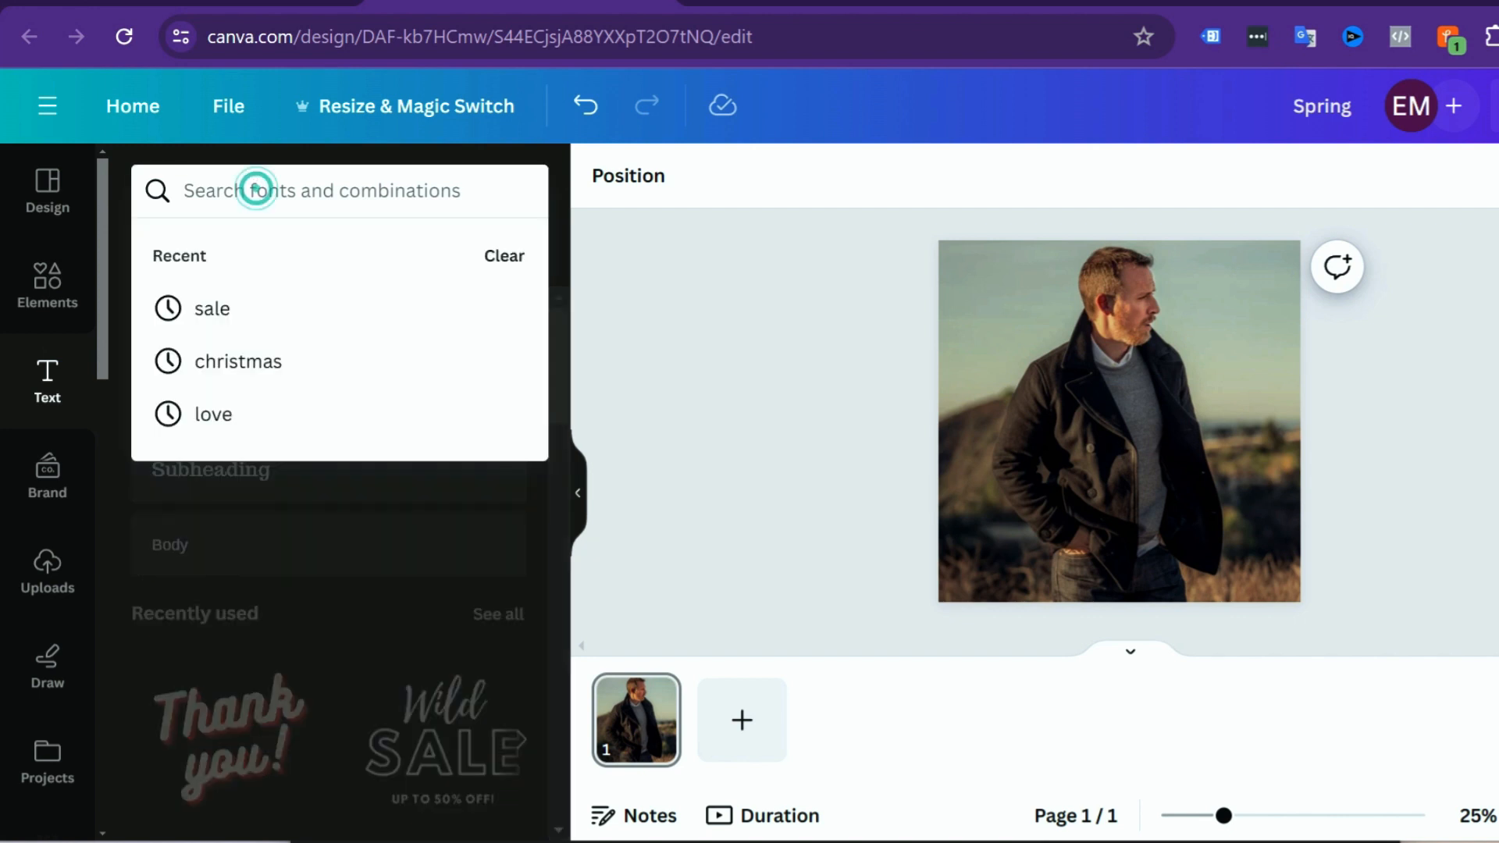
pyautogui.write('sale')
pyautogui.press('Return')
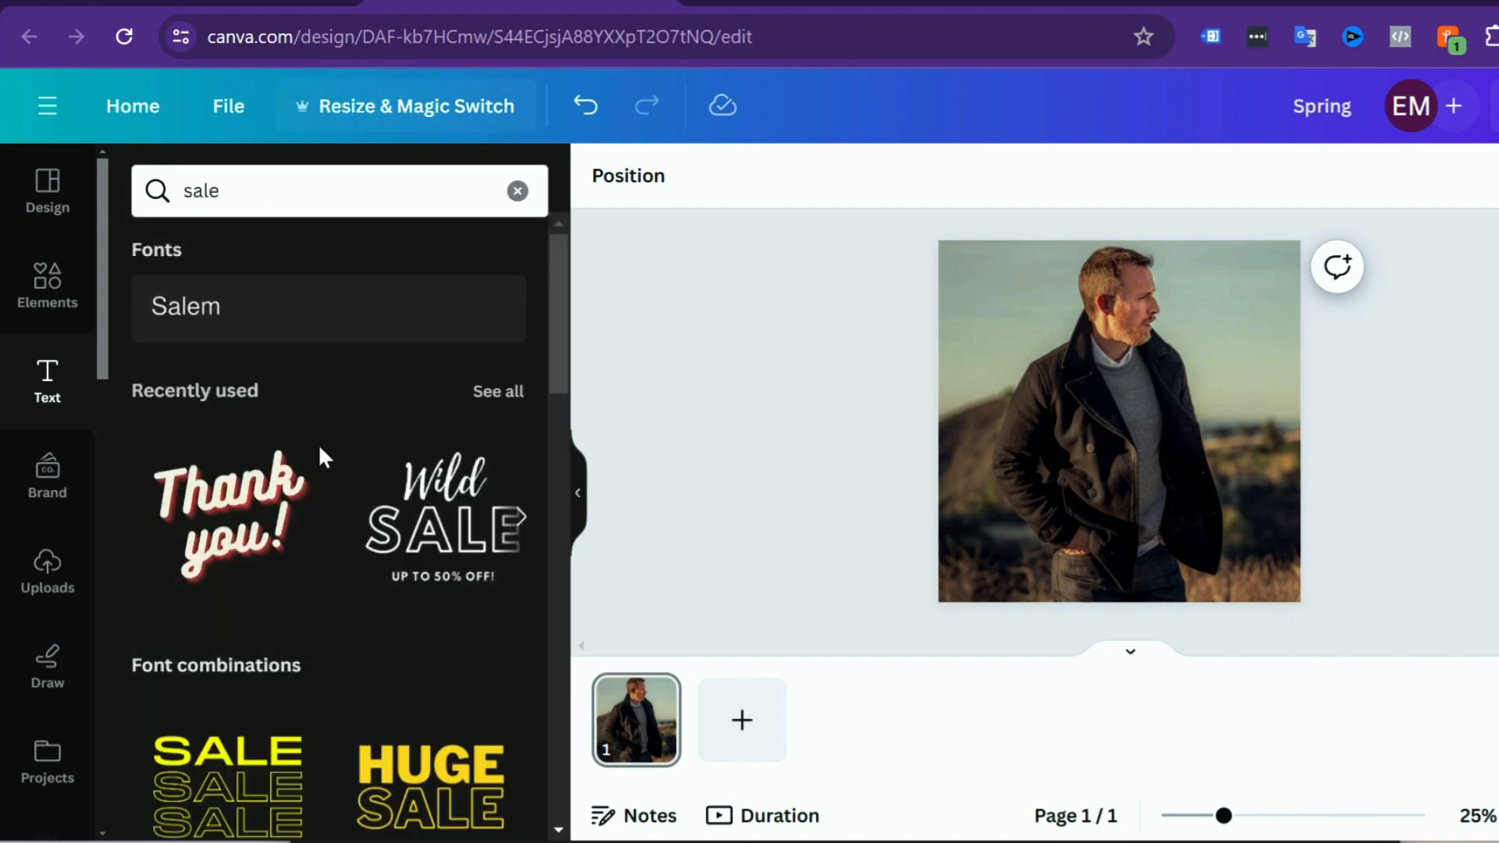
pyautogui.scroll(-5, 368, 578)
pyautogui.scroll(-3, 398, 693)
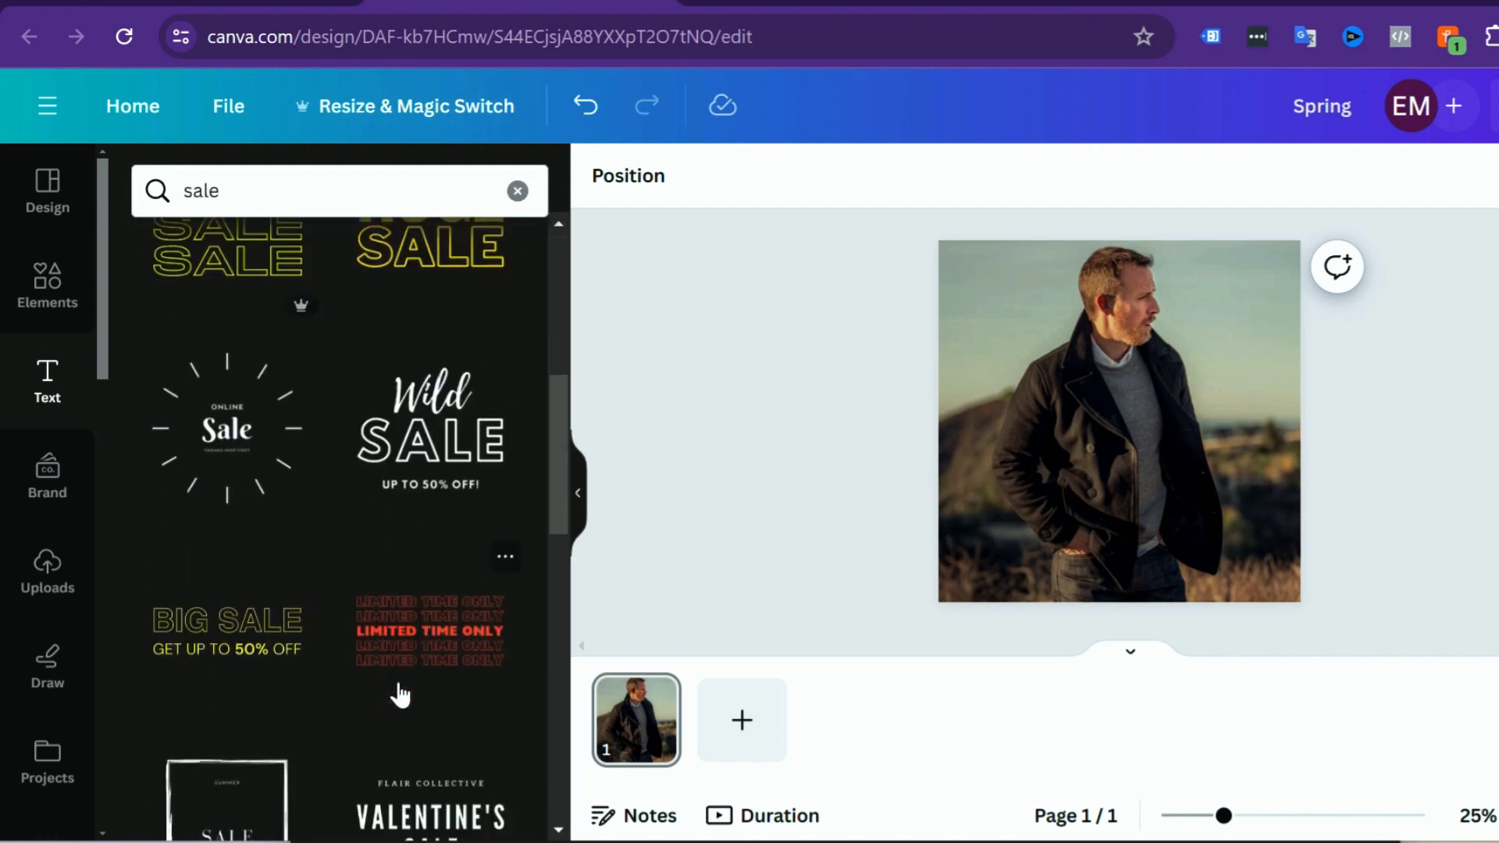
# Step: Add the yellow HUGE SALE font combination, shrink it to about half size, and place it in the photo's lower right
pyautogui.scroll(5, 403, 695)
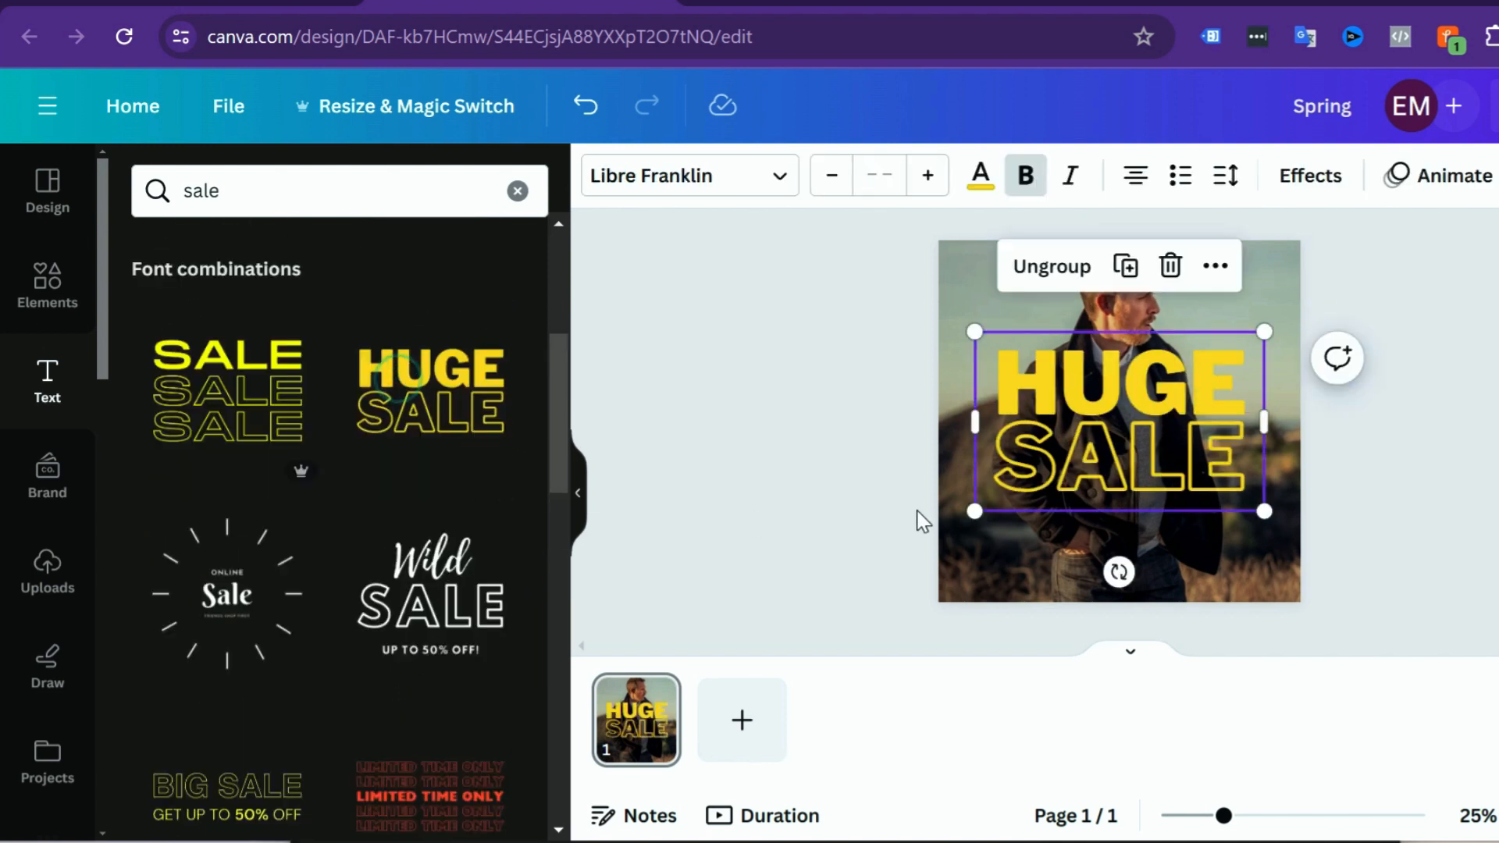
pyautogui.moveTo(974, 328); pyautogui.dragTo(1098, 420)
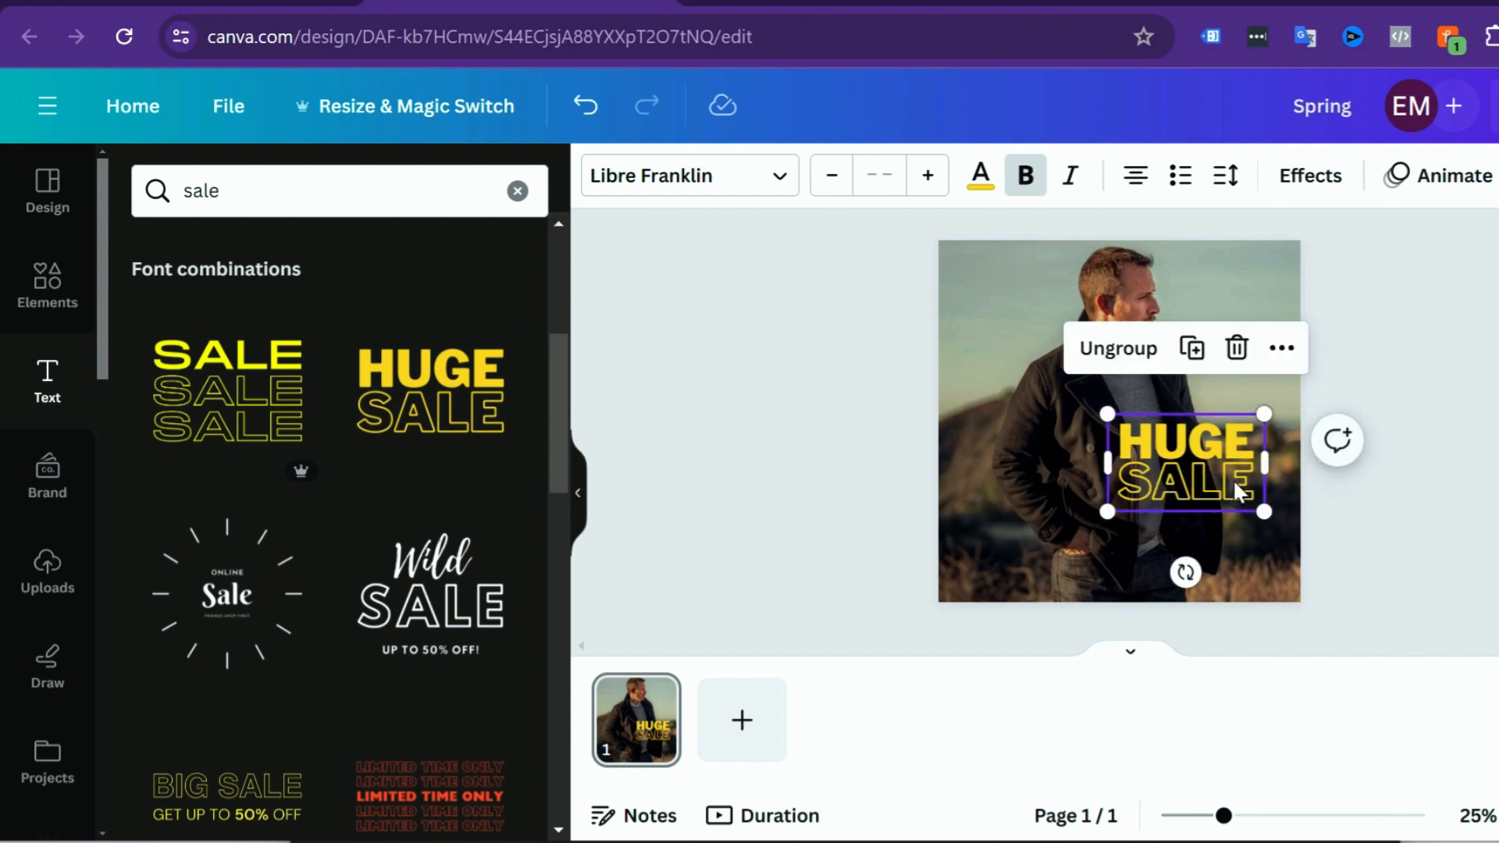
pyautogui.moveTo(1232, 488)
pyautogui.mouseDown()
pyautogui.moveTo(1192, 522)
pyautogui.moveTo(1185, 502)
pyautogui.moveTo(1257, 476)
pyautogui.mouseUp()
# Step: Replace the word HUGE with "MEGA" in the sale text group
pyautogui.click(1187, 492)
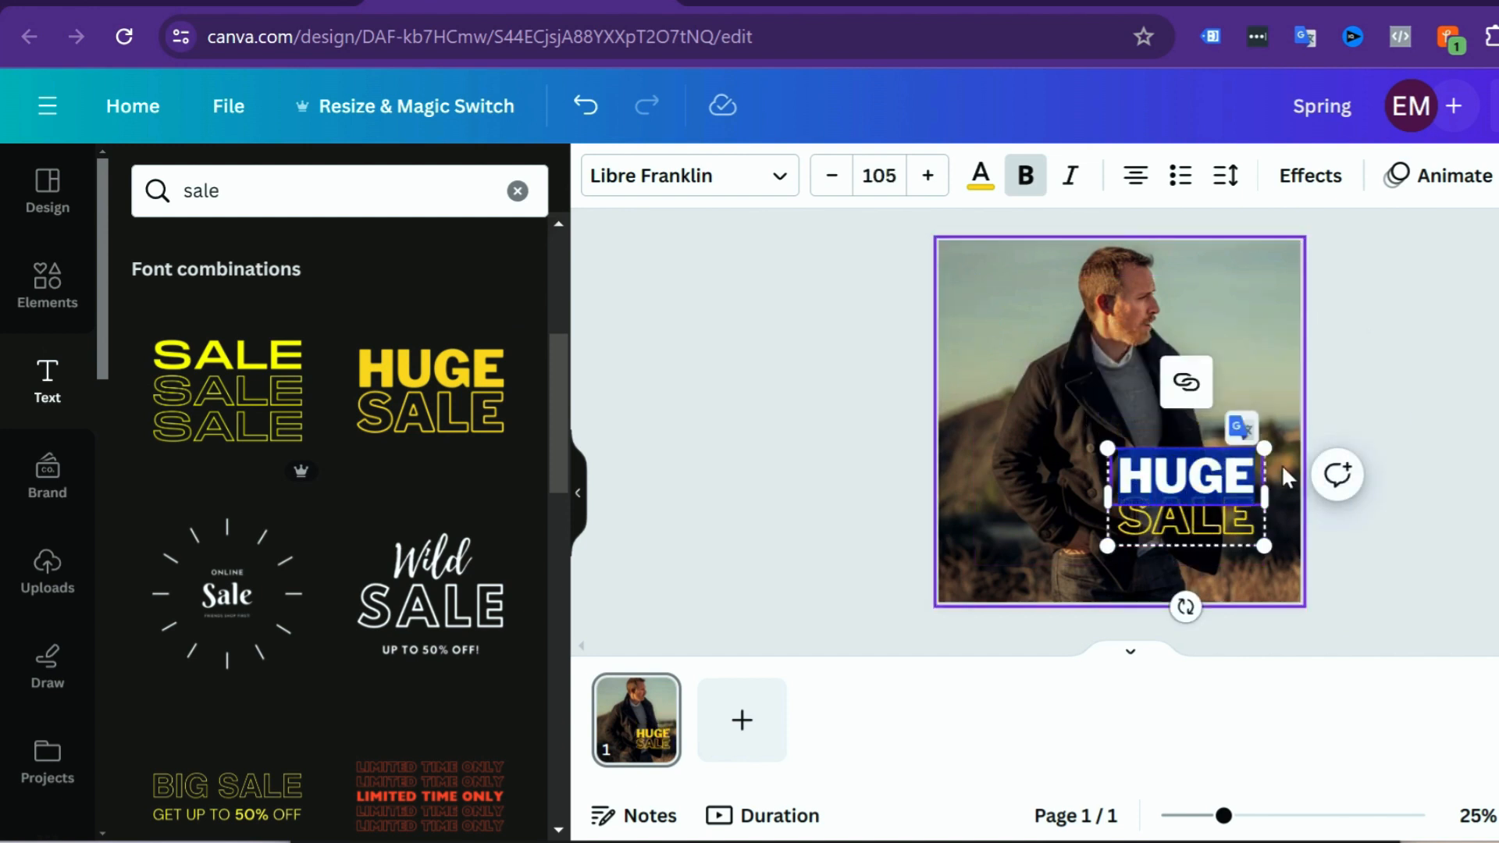
pyautogui.write('MEGA')
pyautogui.click(1191, 395)
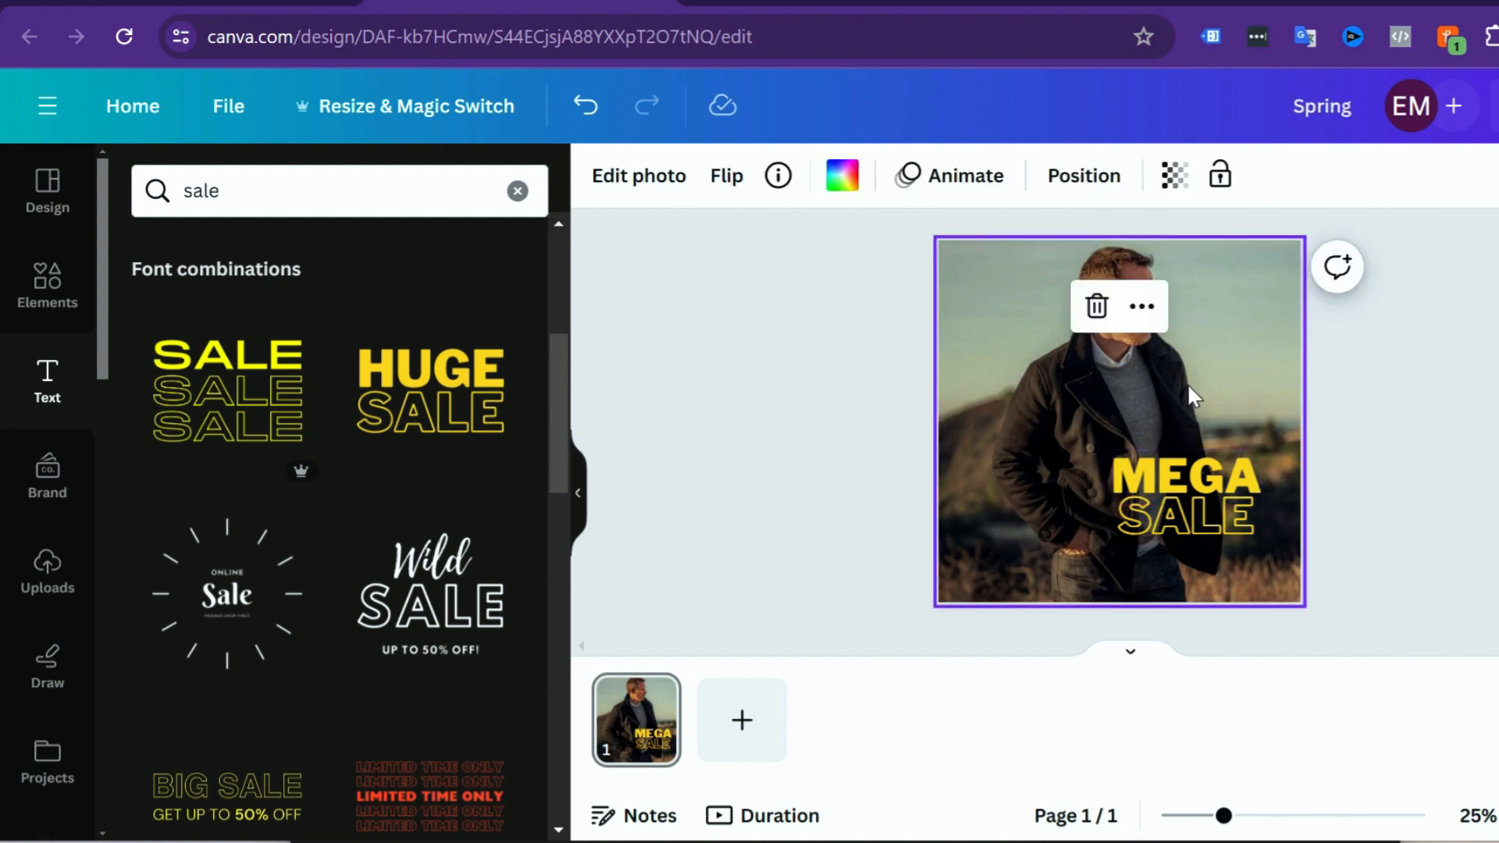
# Step: Try several text colours on the word MEGA and settle on bright red #ff3131
pyautogui.click(1174, 469)
pyautogui.click(1173, 469)
pyautogui.moveTo(1113, 473); pyautogui.dragTo(1259, 492)
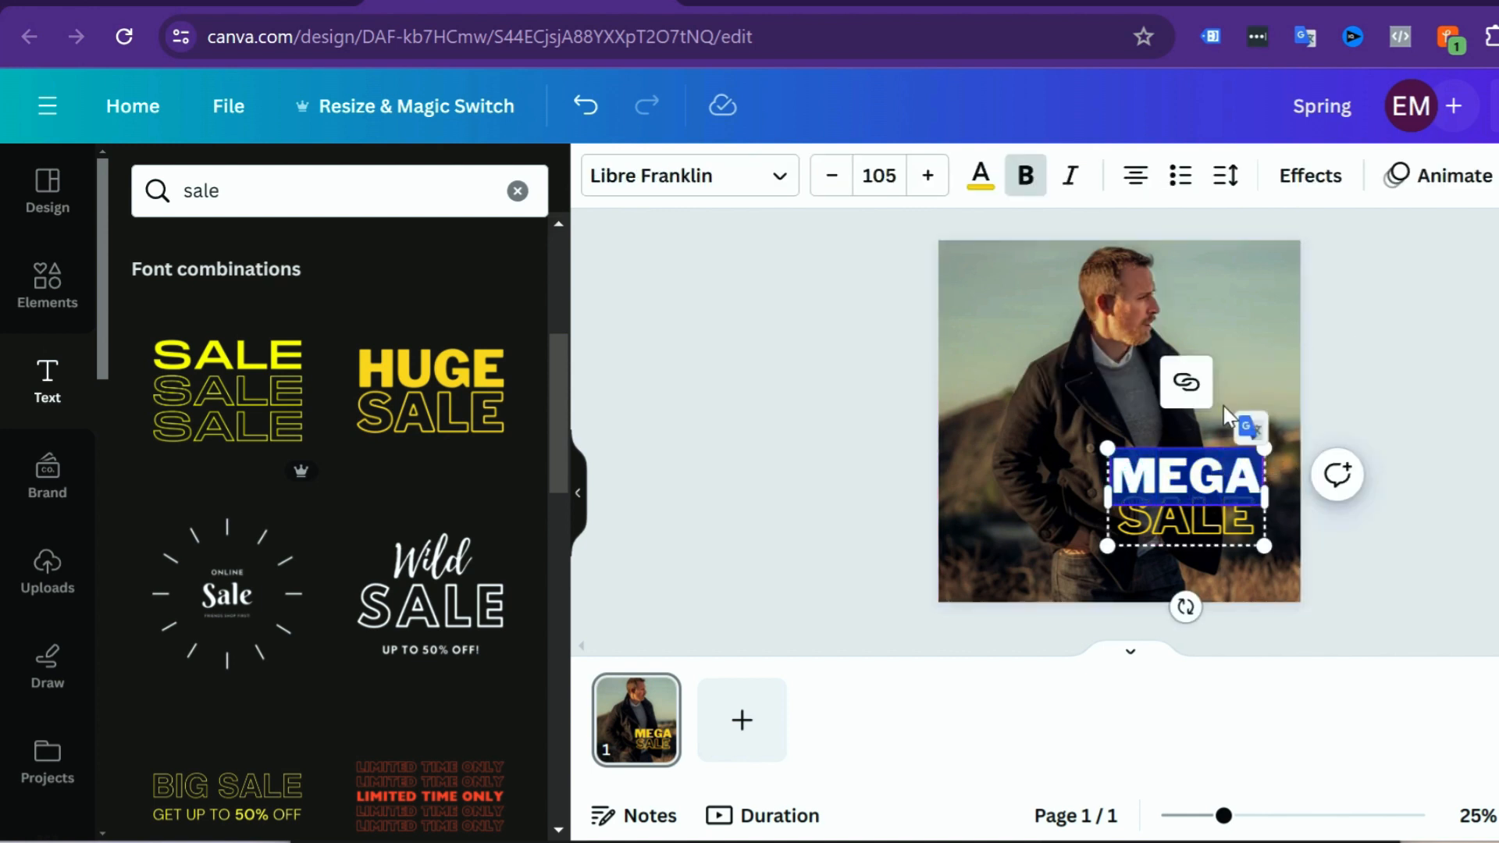
pyautogui.click(980, 177)
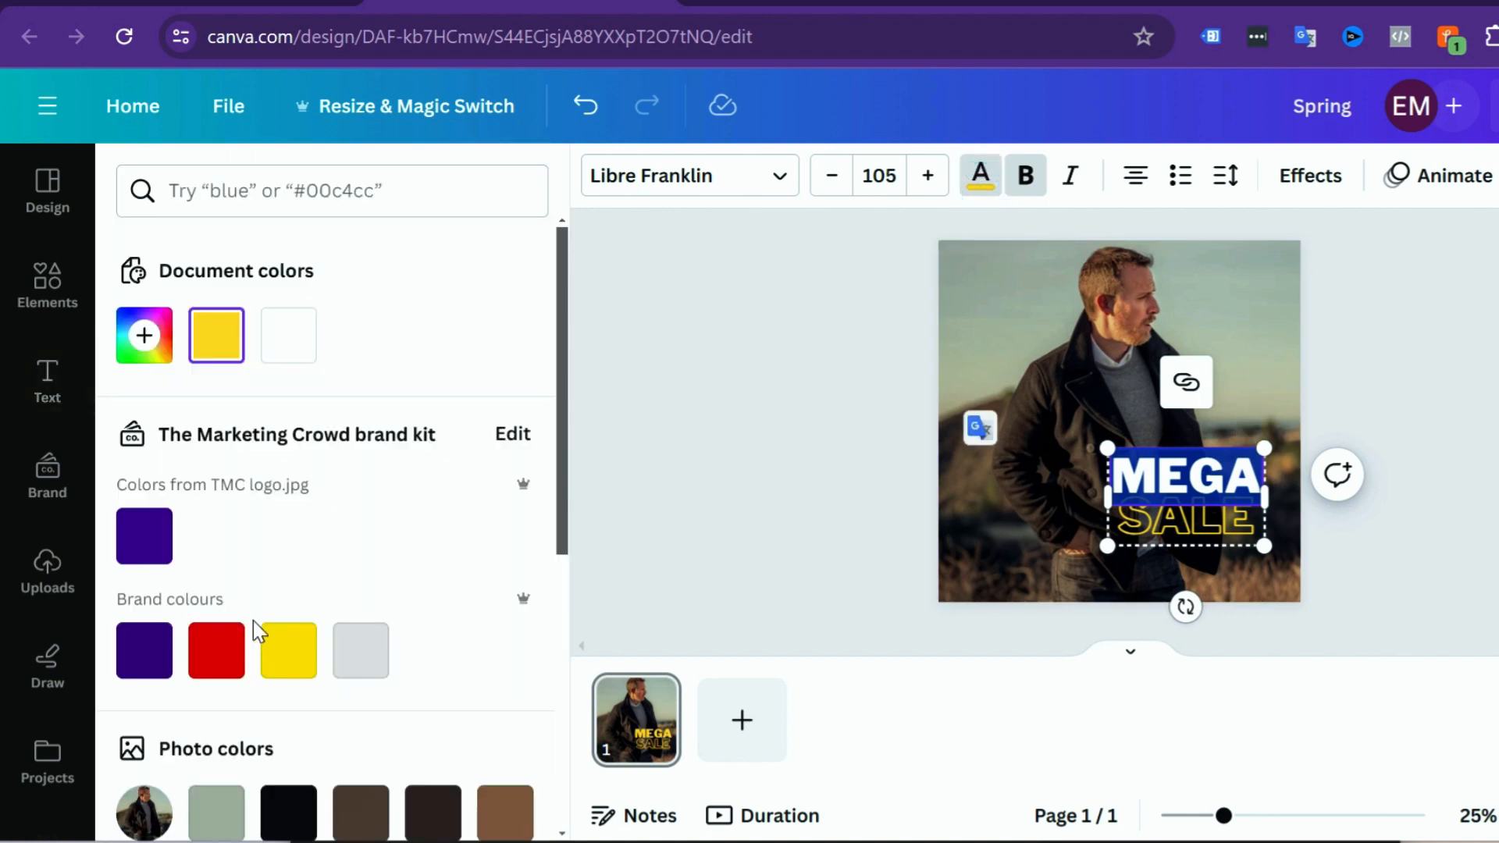
pyautogui.click(222, 648)
pyautogui.scroll(-8, 357, 668)
pyautogui.click(288, 612)
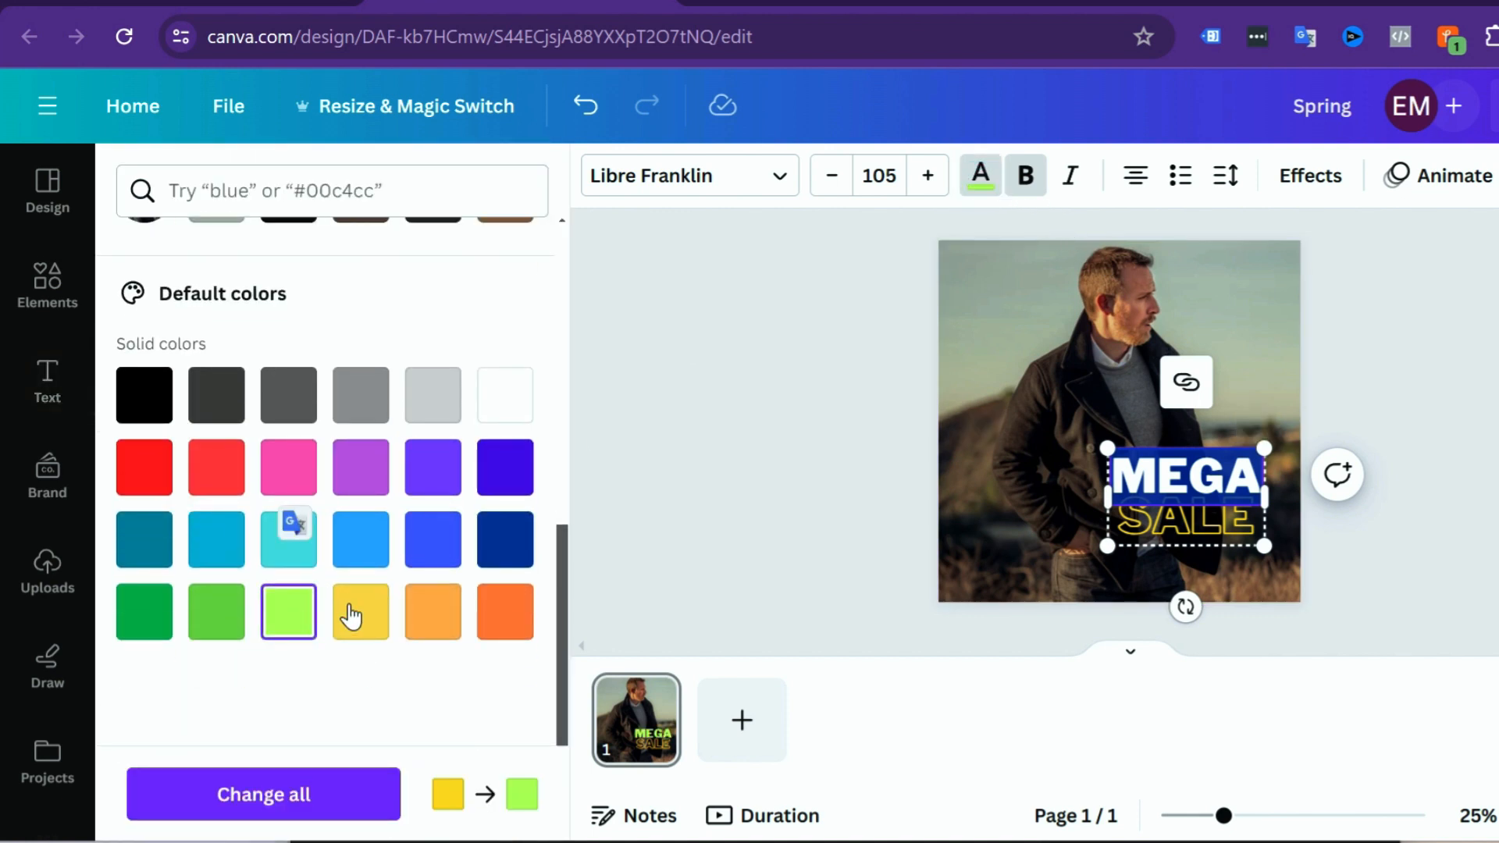
pyautogui.click(360, 612)
pyautogui.click(360, 539)
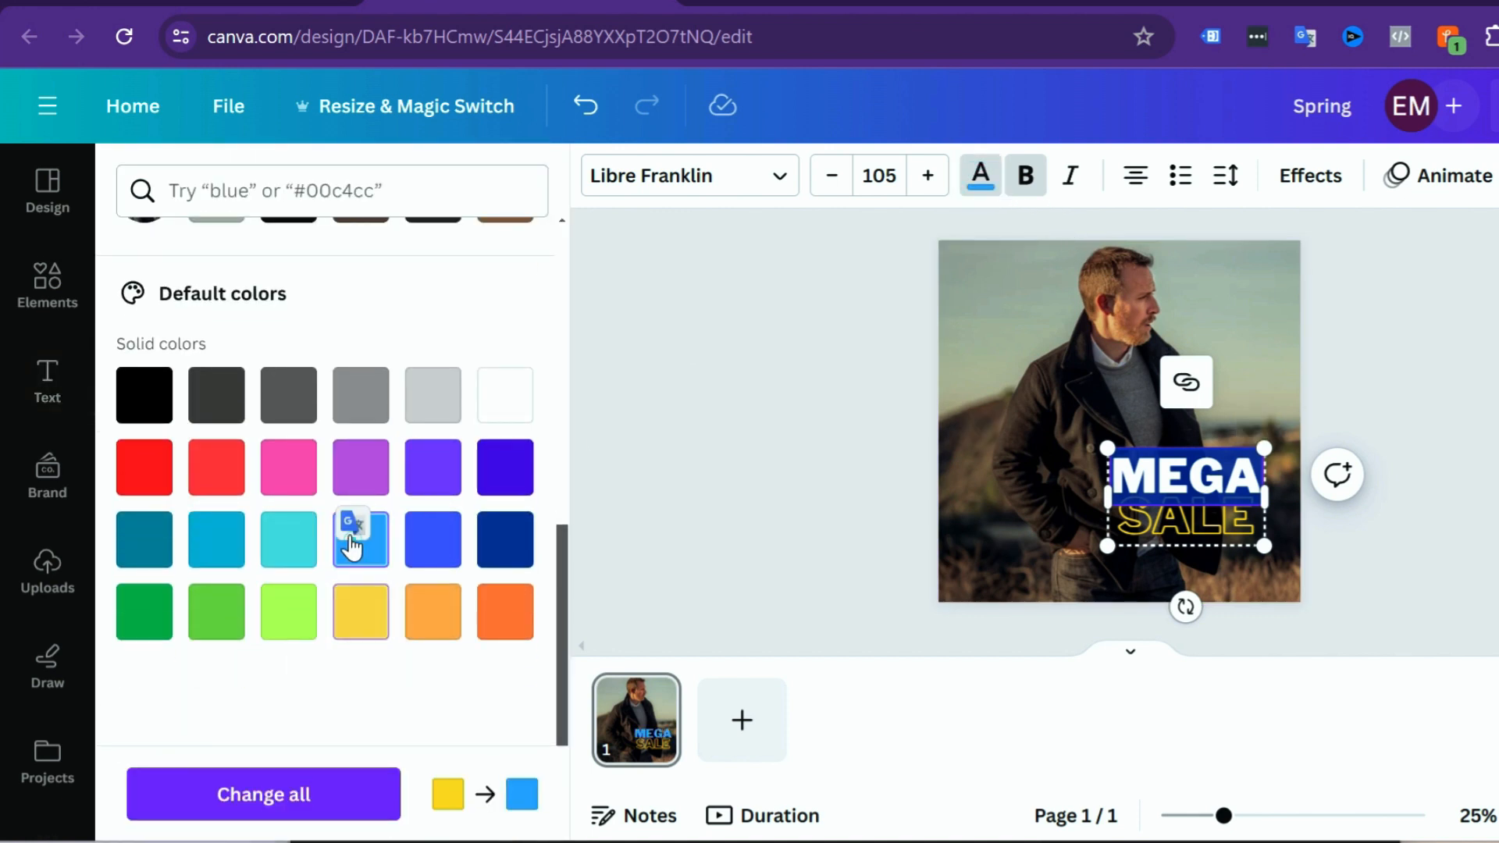
pyautogui.click(145, 467)
pyautogui.click(836, 448)
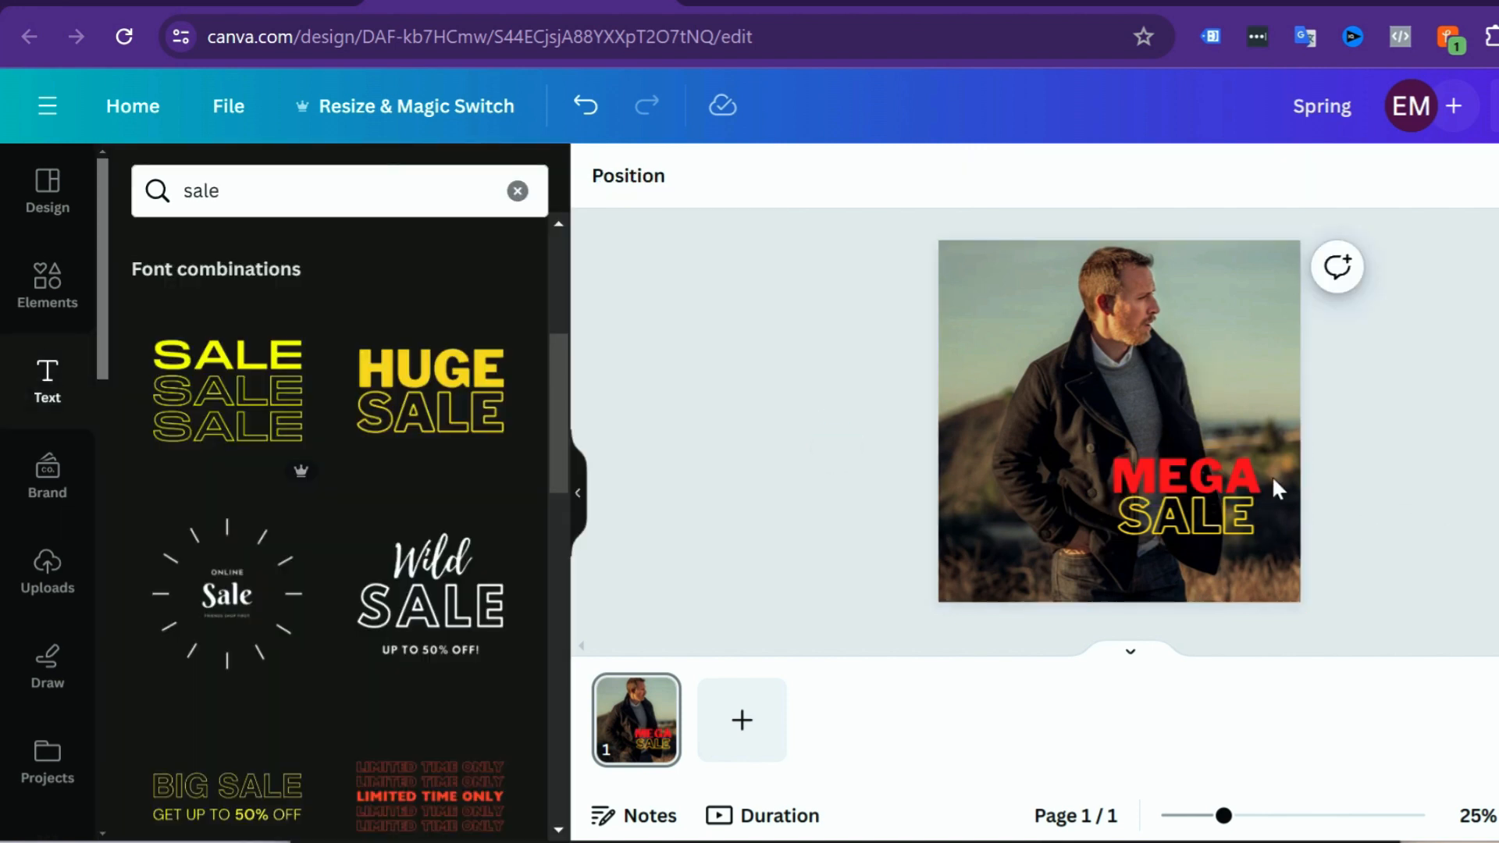
# Step: Delete both the MEGA and SALE text from the photo
pyautogui.click(1245, 470)
pyautogui.click(1248, 484)
pyautogui.press('Delete')
pyautogui.click(1074, 515)
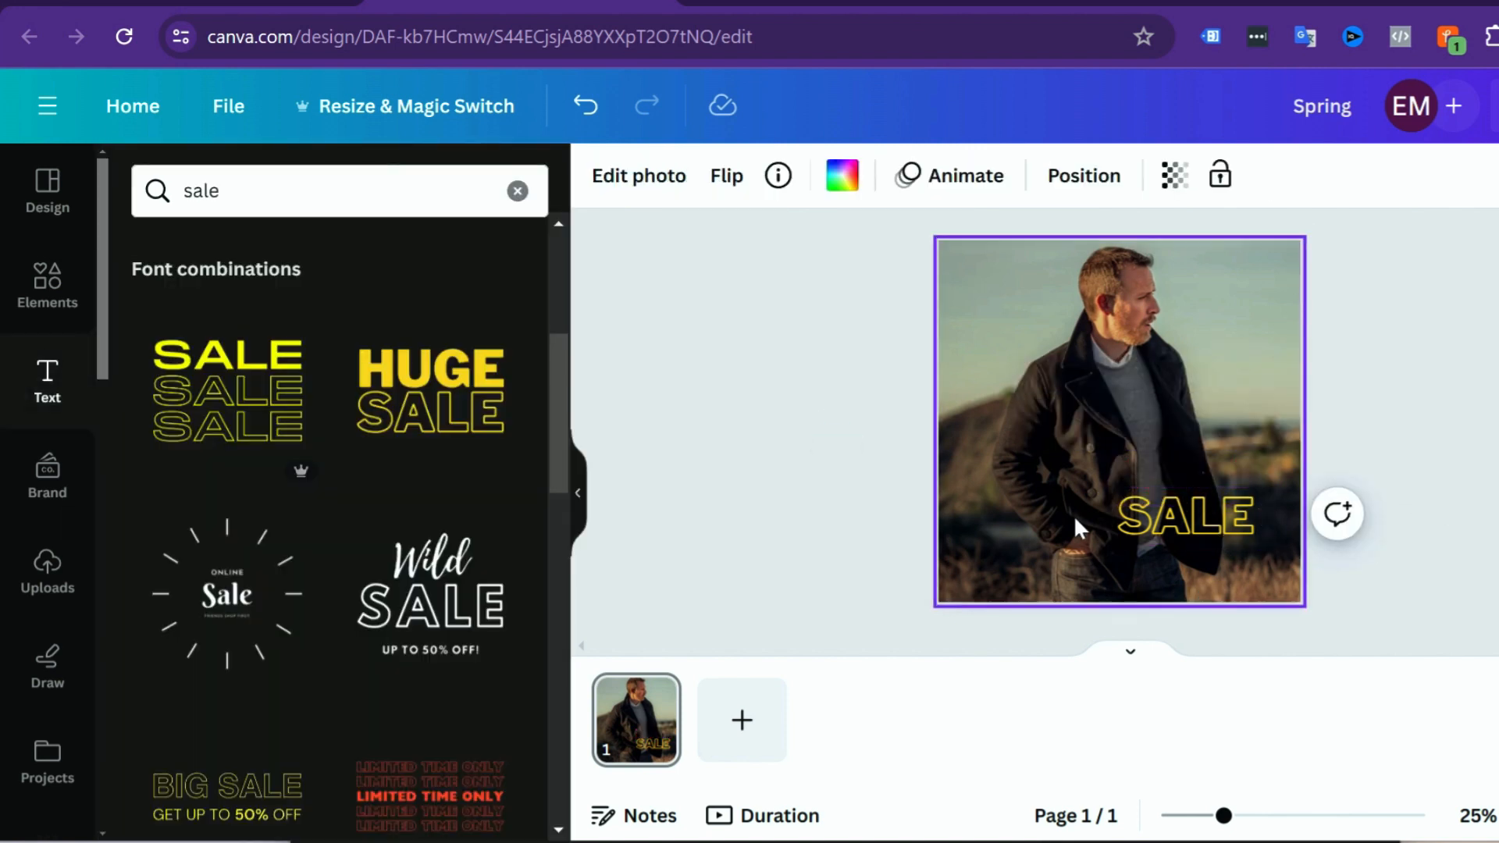
pyautogui.click(1169, 513)
pyautogui.press('Delete')
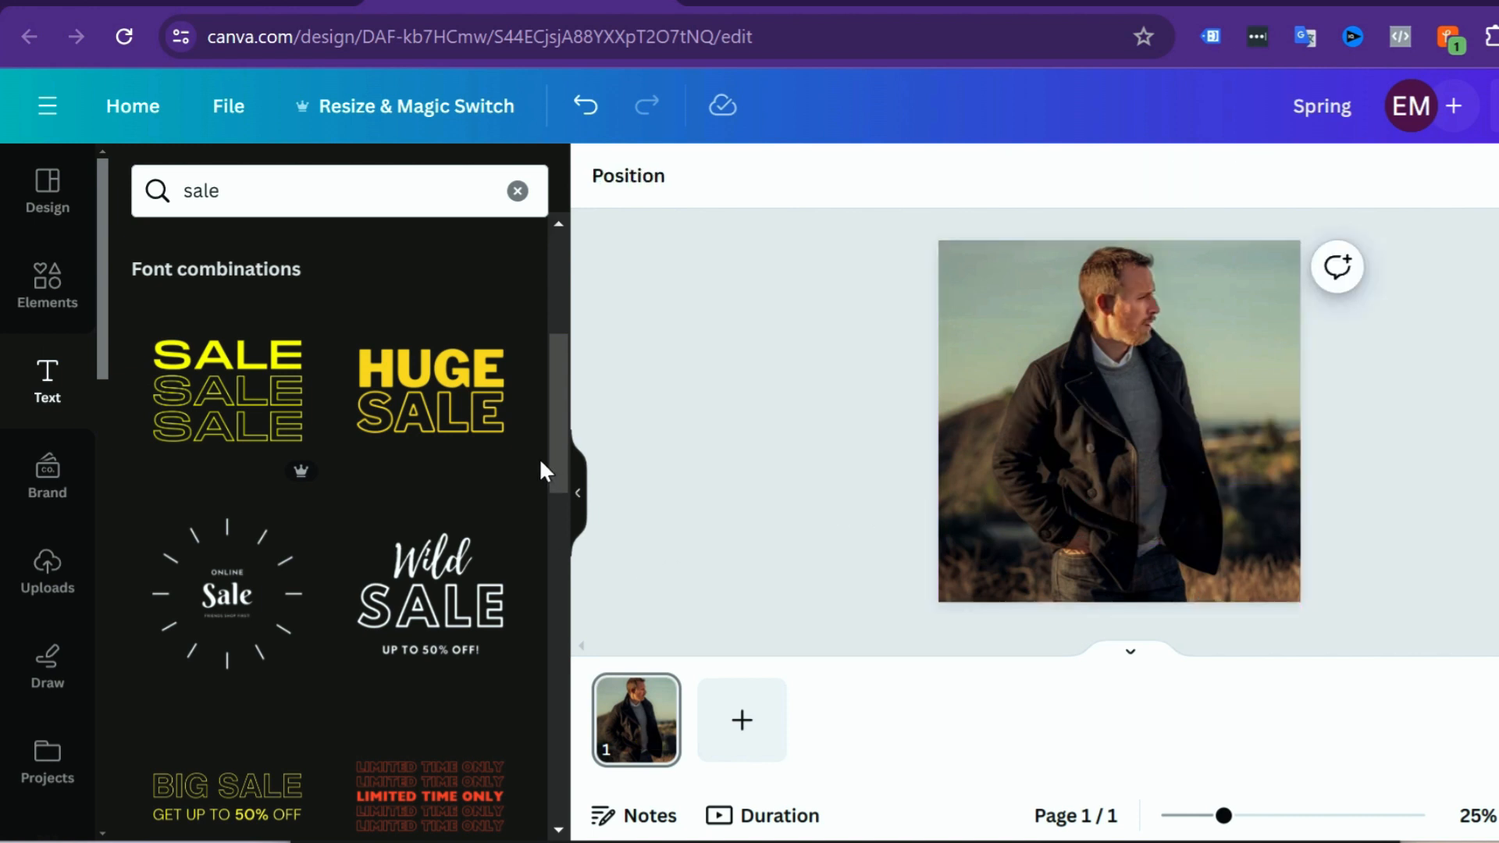
# Step: Add the BIG SALE "Get up to 50% off" font combination and move it to the lower part of the photo
pyautogui.scroll(-3, 541, 469)
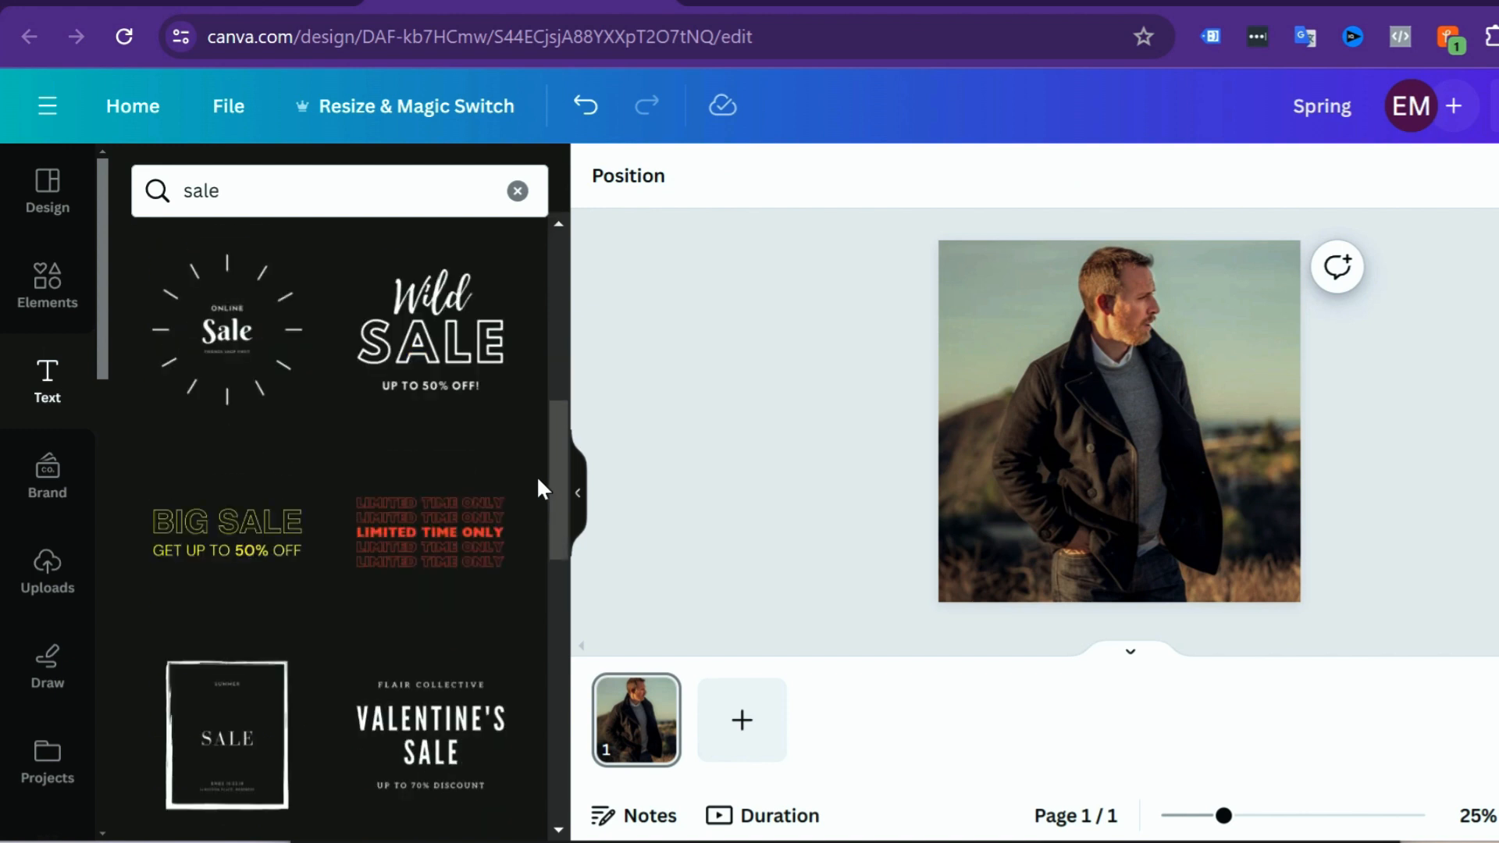
pyautogui.click(287, 539)
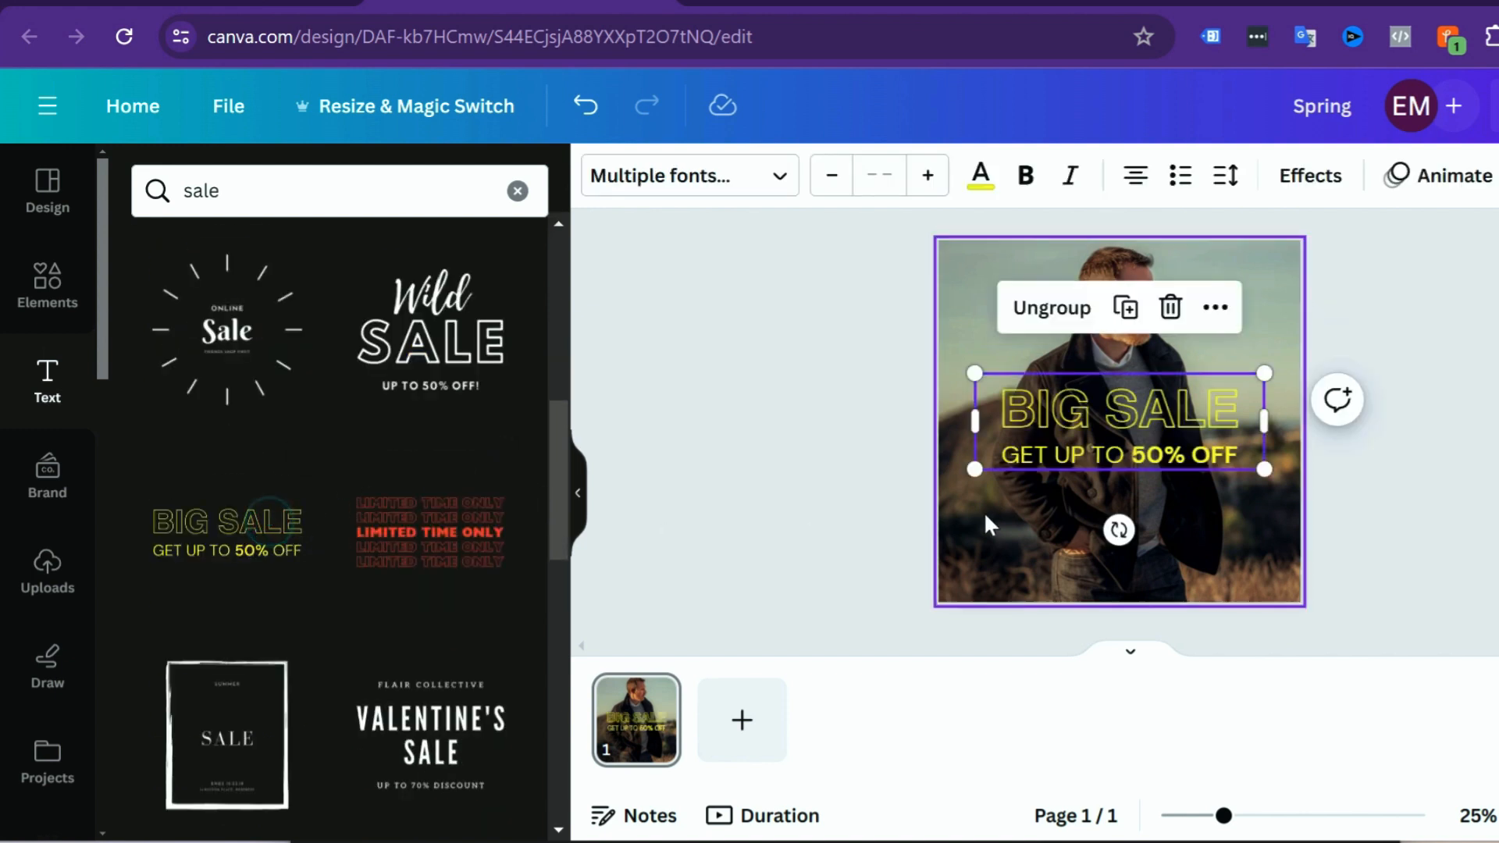
pyautogui.moveTo(1123, 402); pyautogui.dragTo(1130, 497)
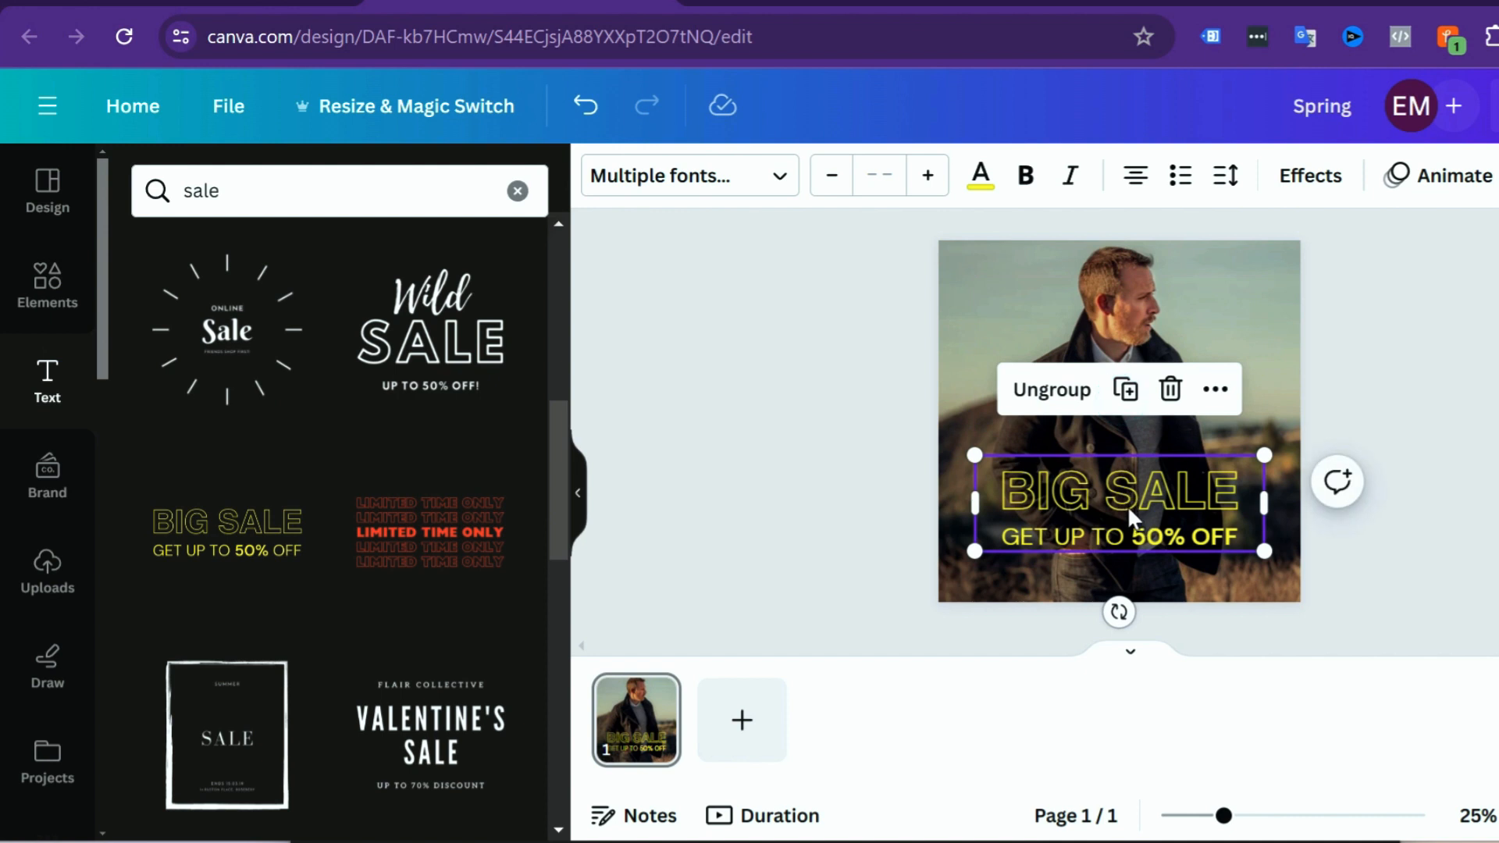
# Step: Delete the BIG SALE line and the "Get up to 50% off" line from the photo
pyautogui.click(1082, 490)
pyautogui.click(1082, 490)
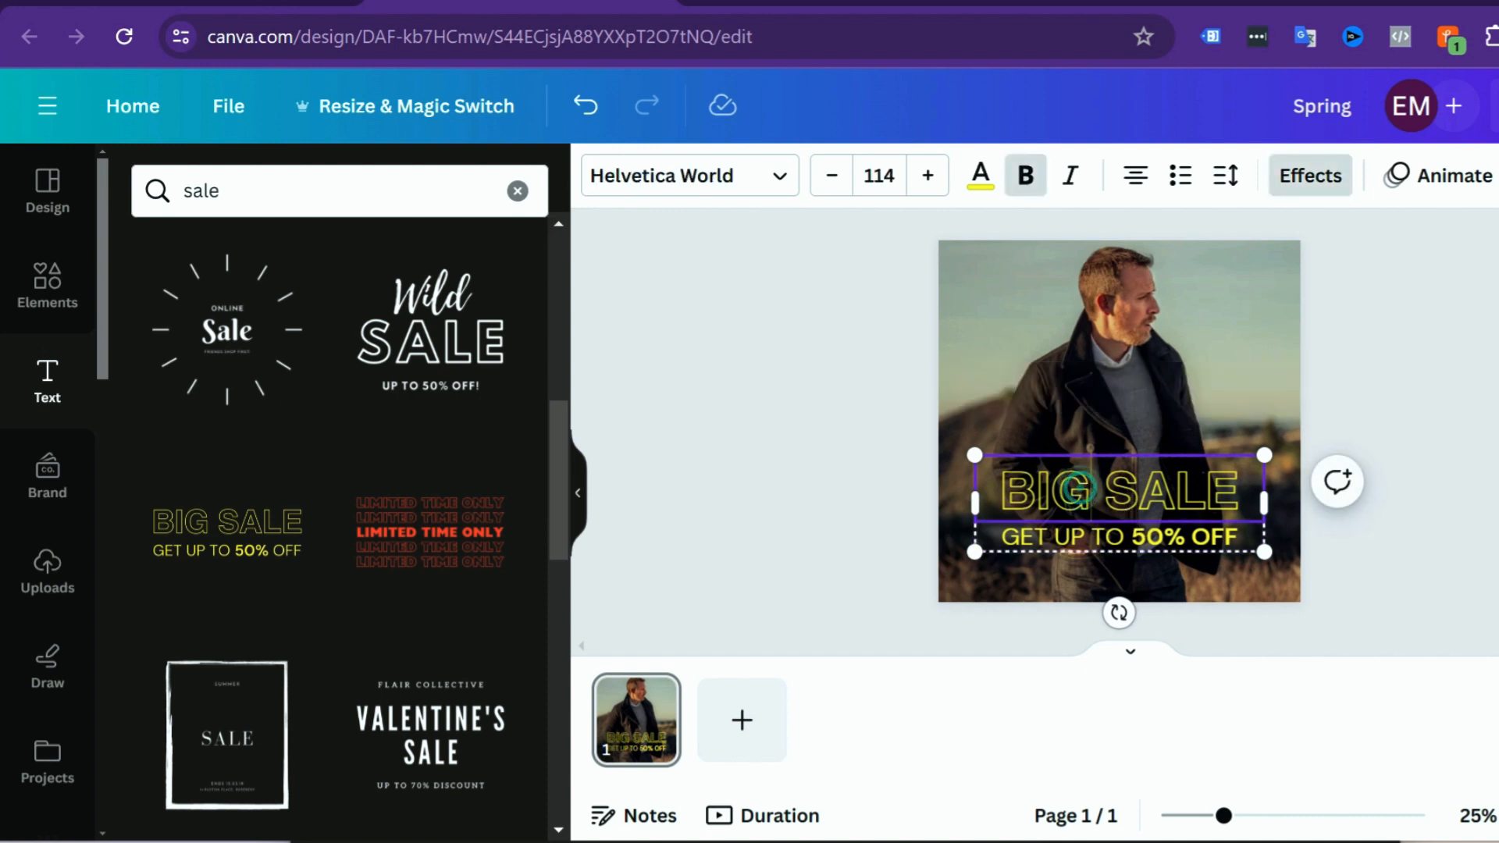
pyautogui.click(1193, 386)
pyautogui.click(1165, 477)
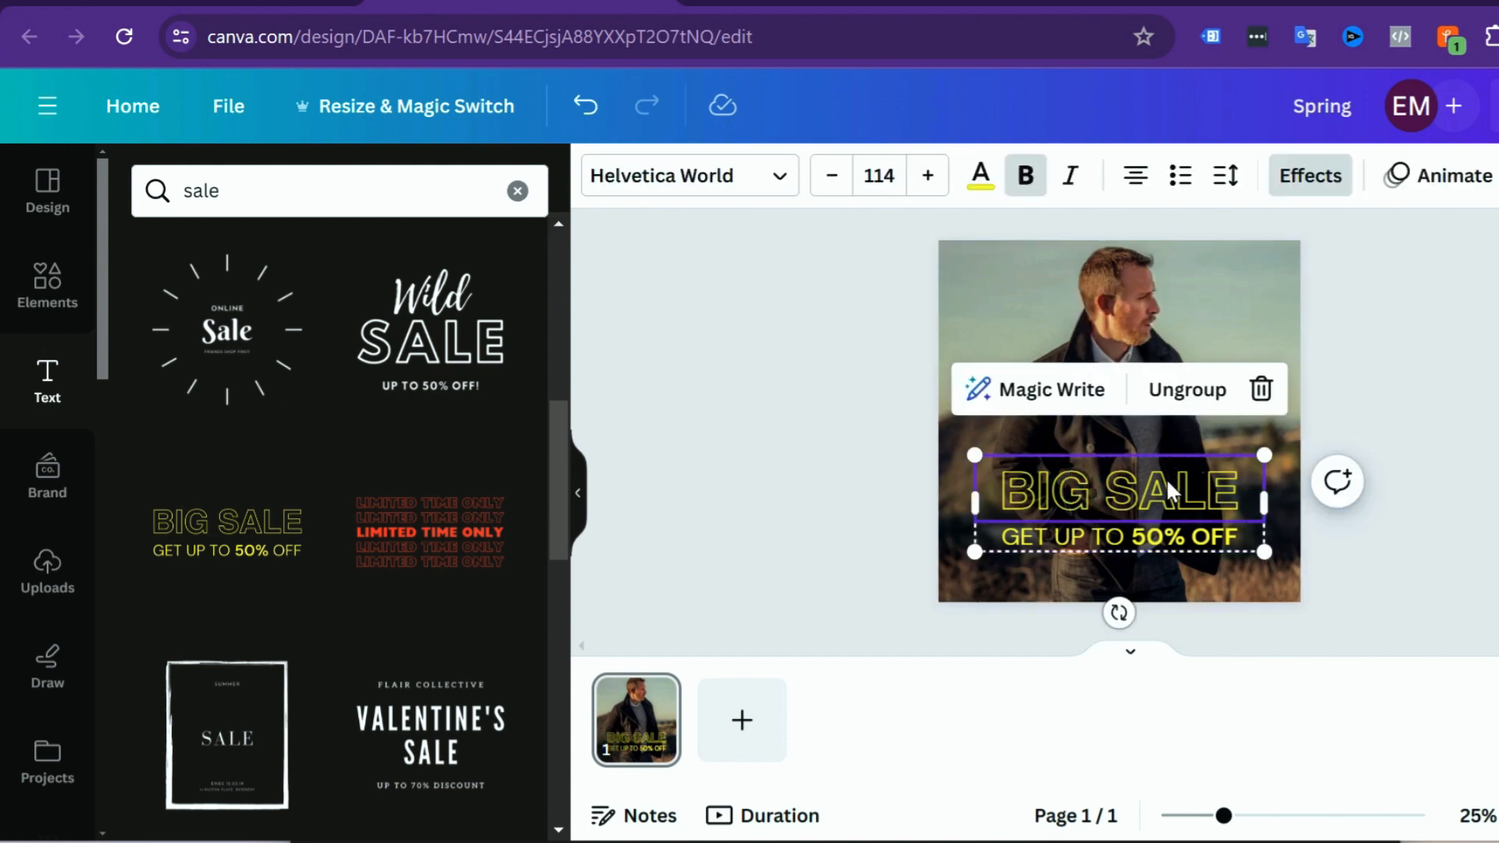
pyautogui.press('Delete')
pyautogui.click(1212, 582)
pyautogui.click(1196, 535)
pyautogui.press('Delete')
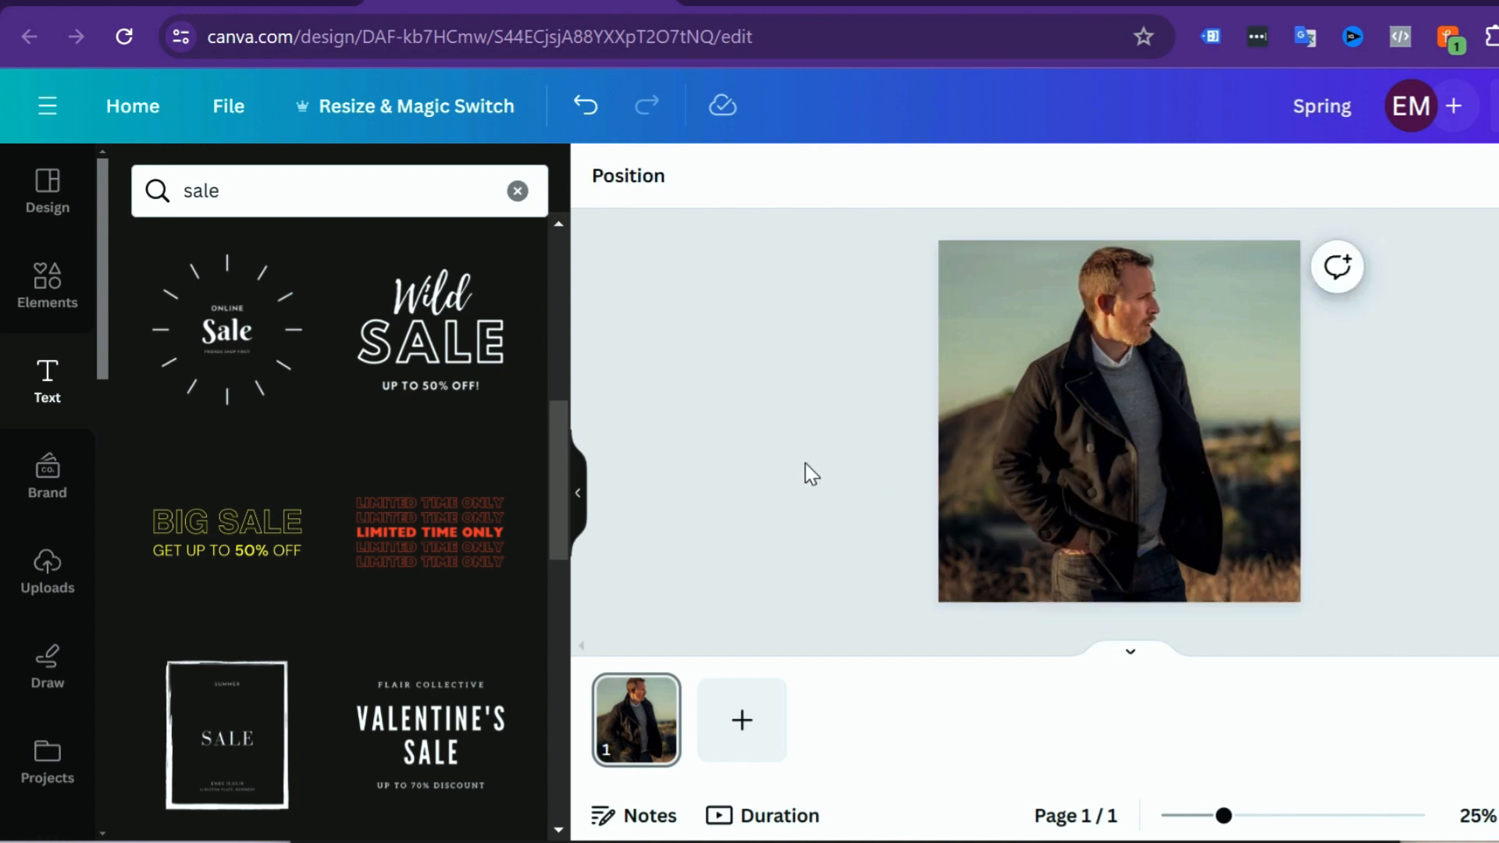
# Step: Add the white Wild SALE font combination and replace its word Wild with "Spring"
pyautogui.scroll(2, 512, 411)
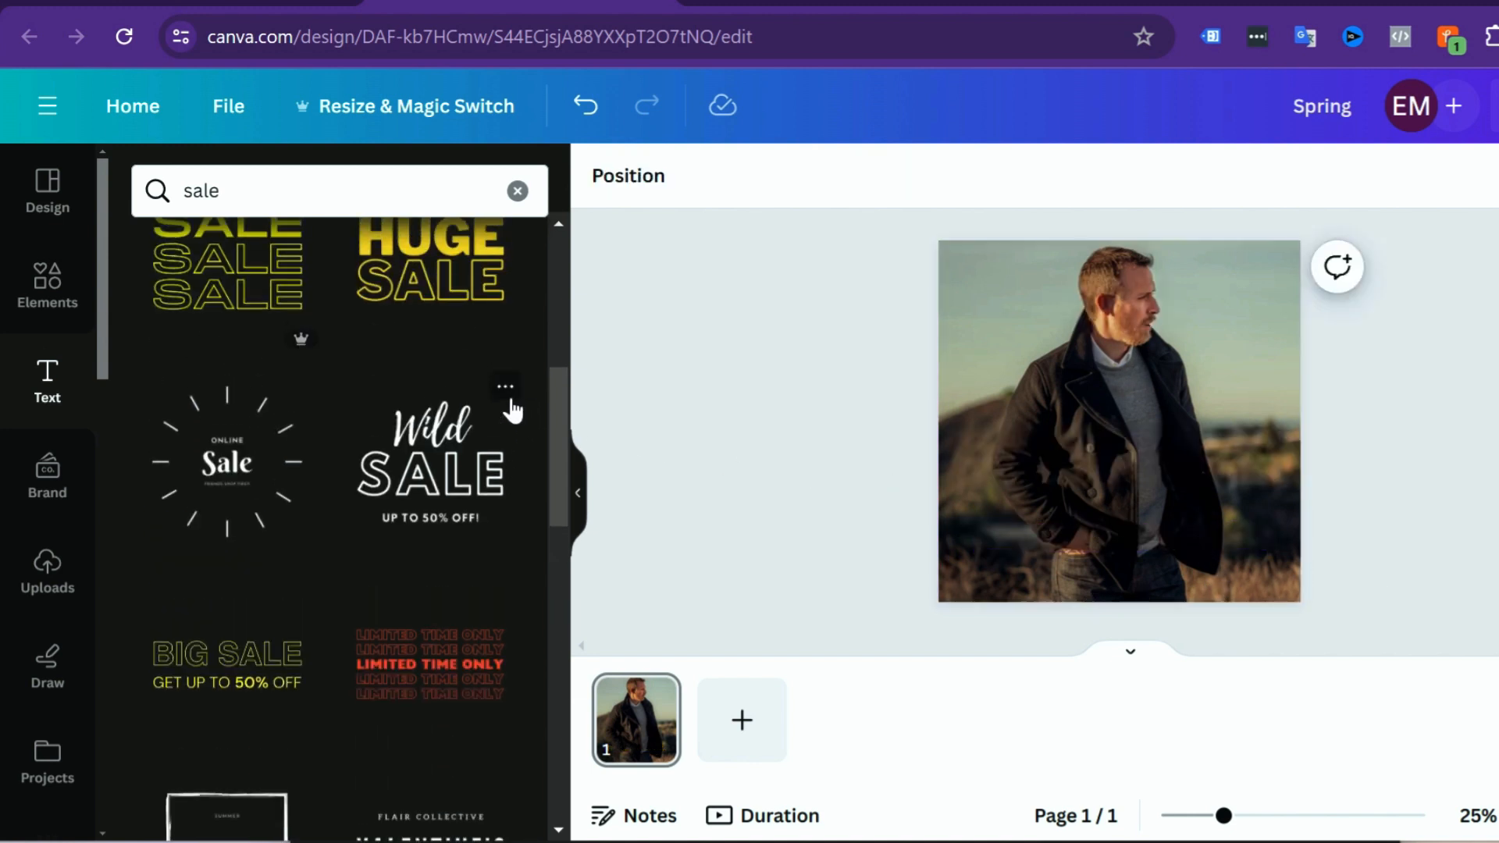
pyautogui.click(452, 462)
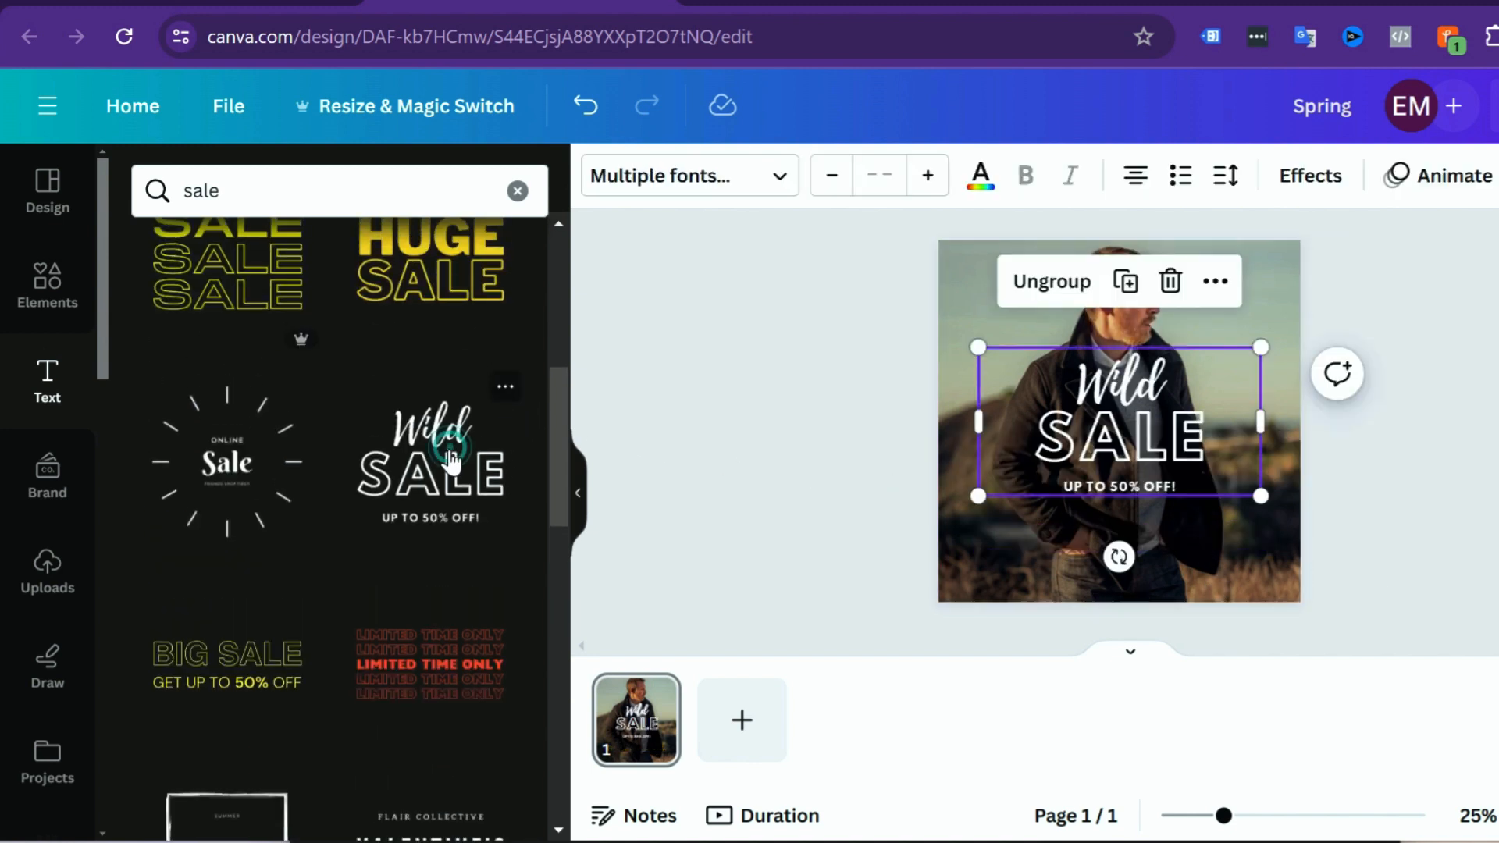
pyautogui.click(1109, 403)
pyautogui.click(1105, 402)
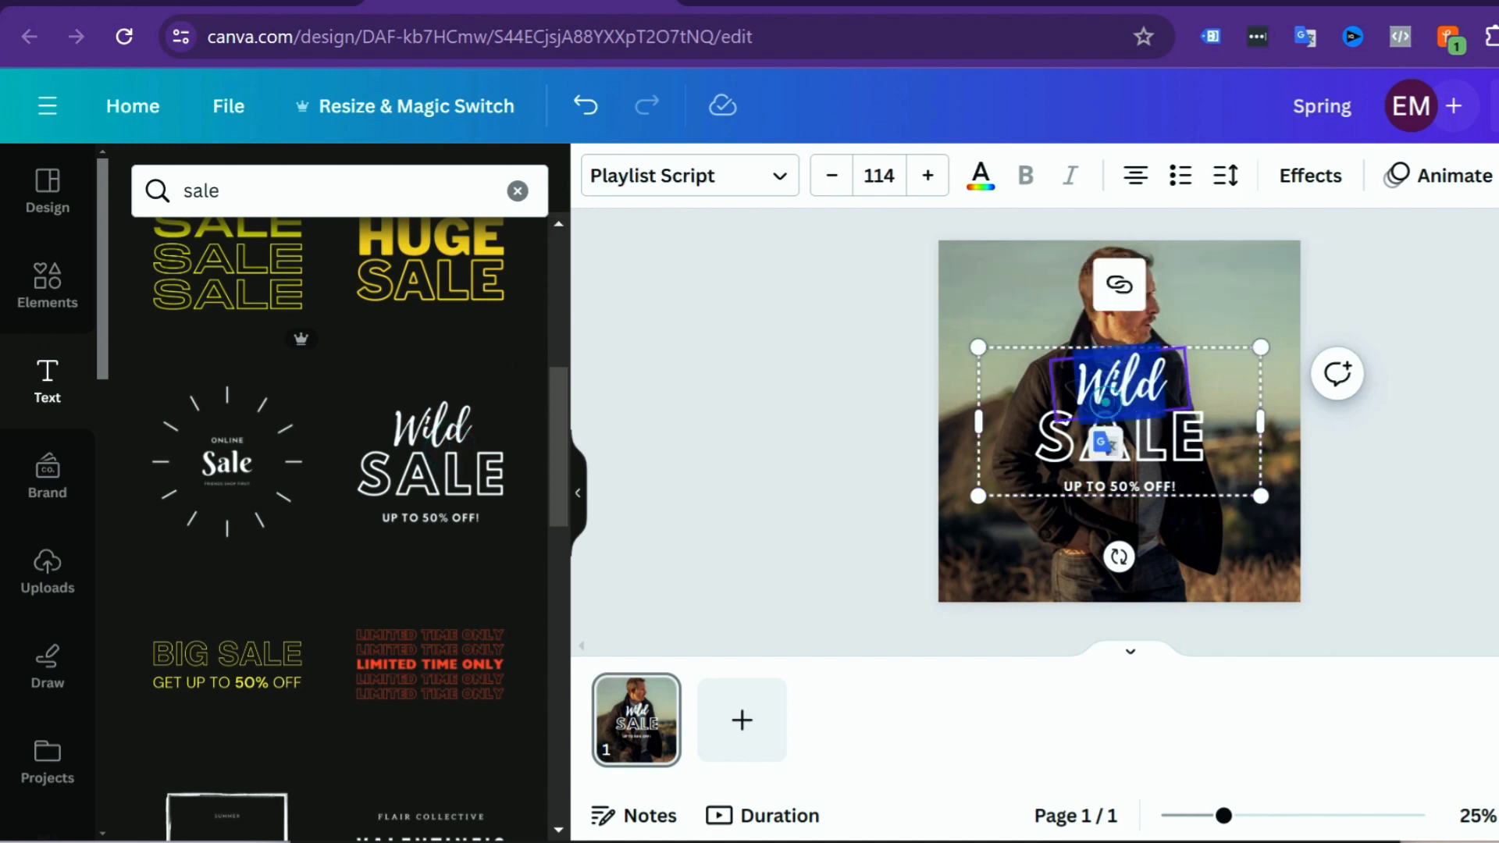
pyautogui.write('Spring')
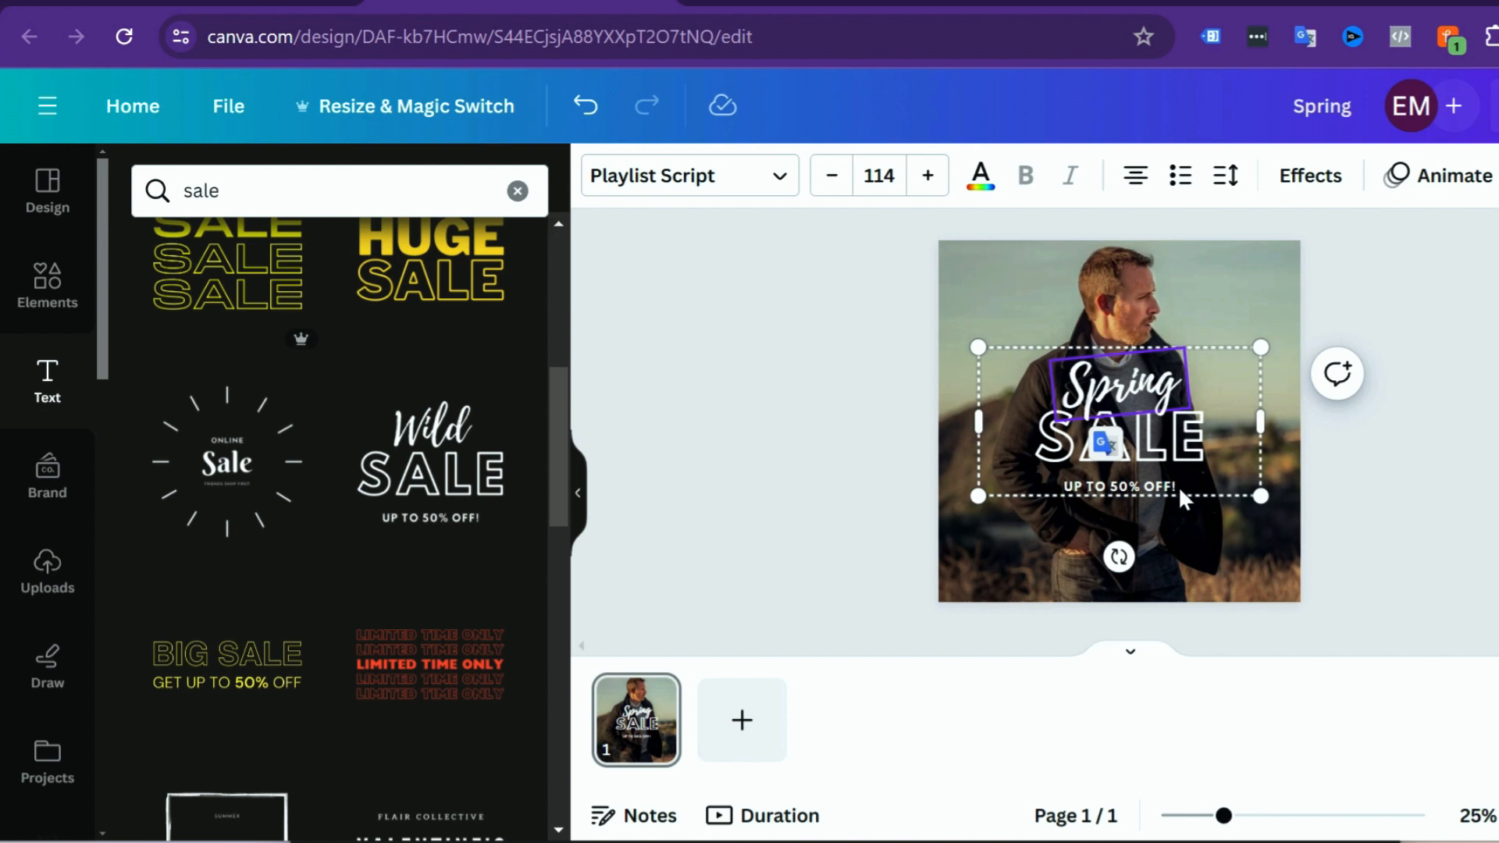
pyautogui.click(1187, 536)
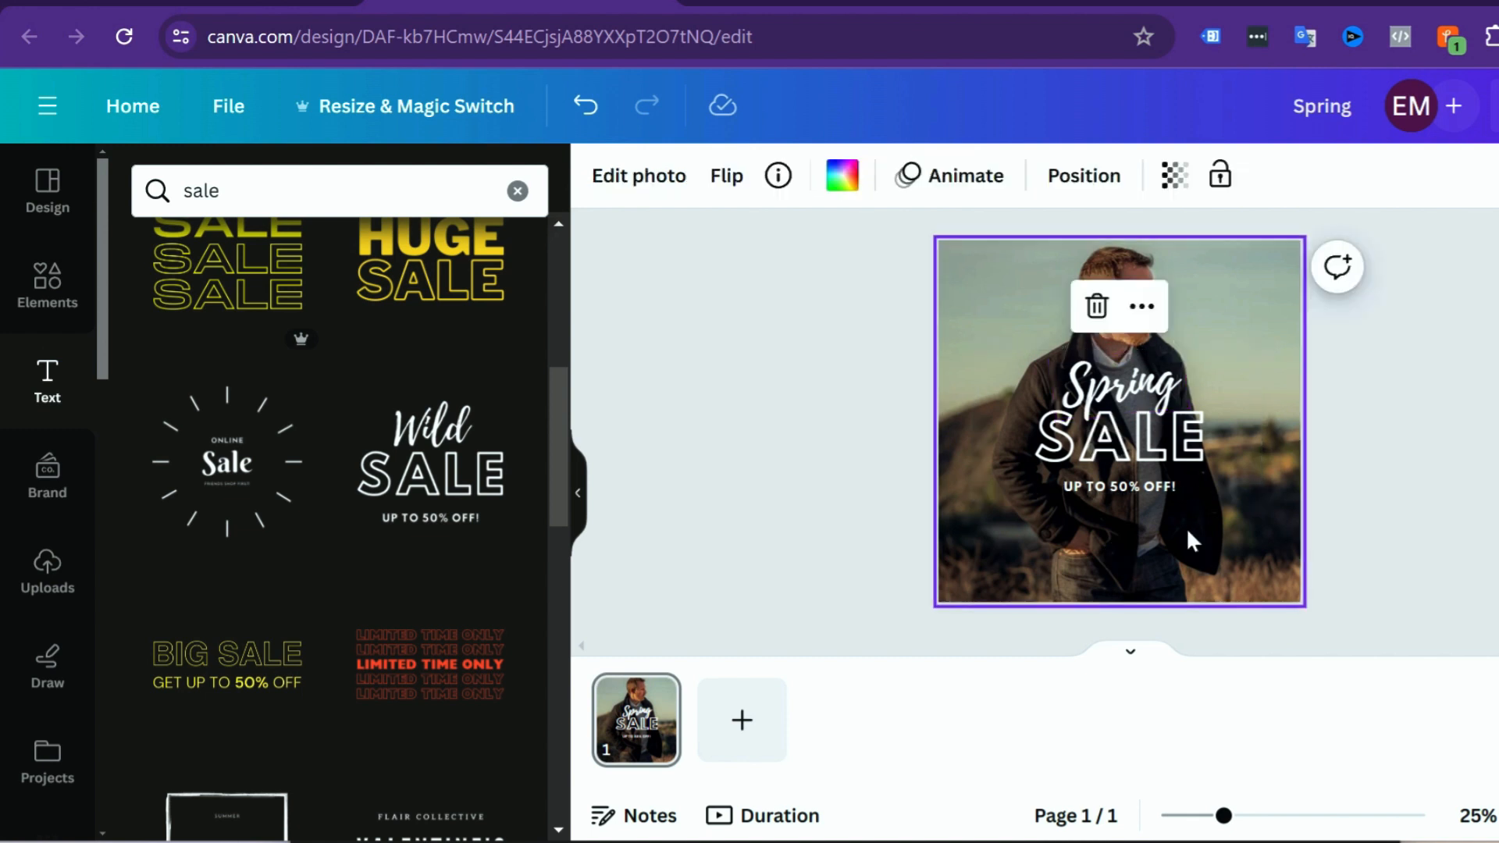
# Step: Replace the whole "UP TO 50% OFF!" line with "3" and undo that replacement
pyautogui.click(1130, 496)
pyautogui.doubleClick(1128, 500)
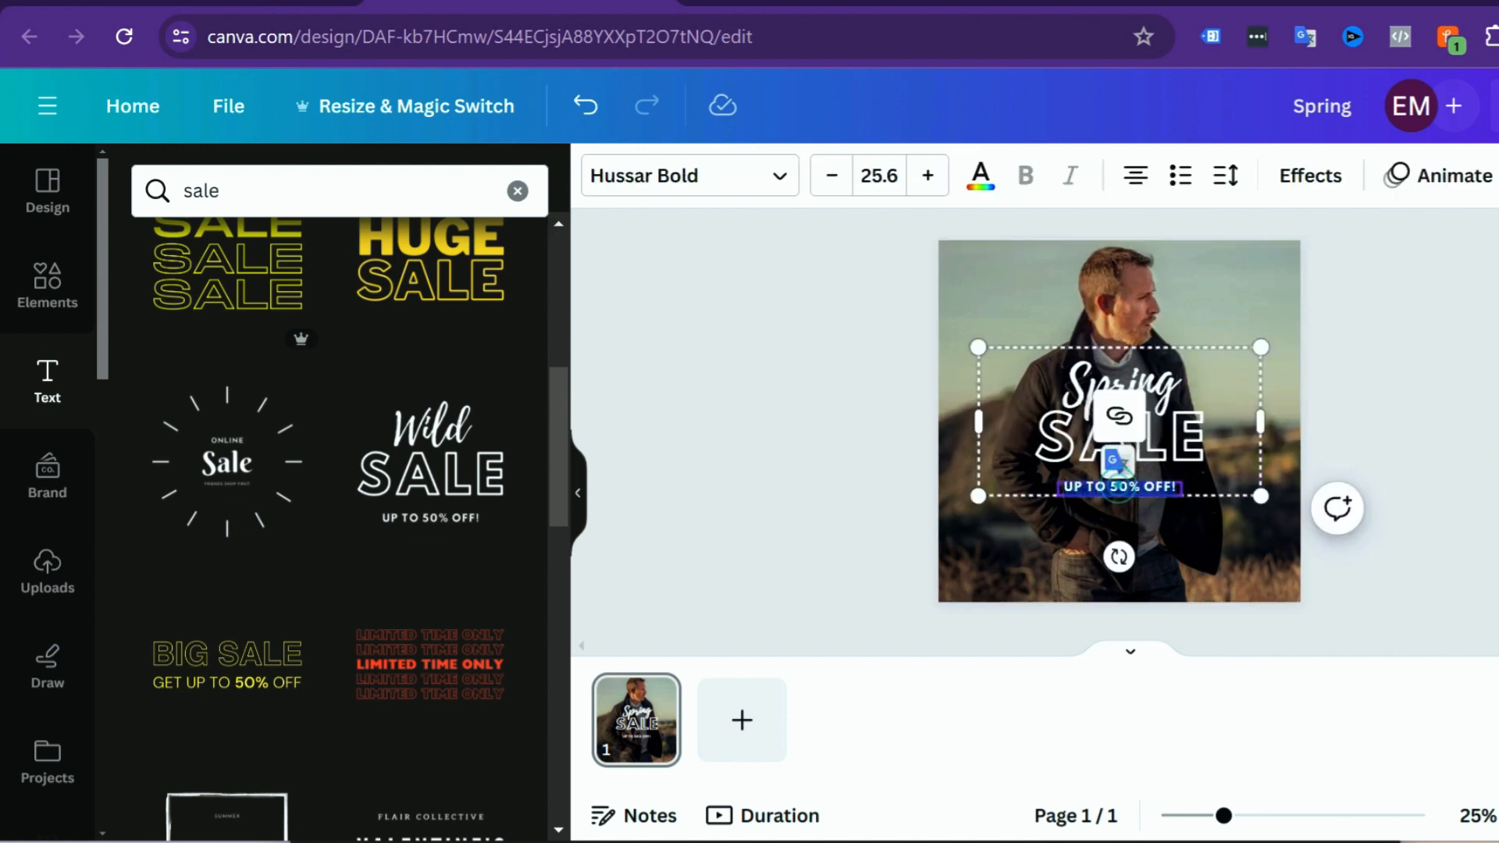
pyautogui.press('BackSpace')
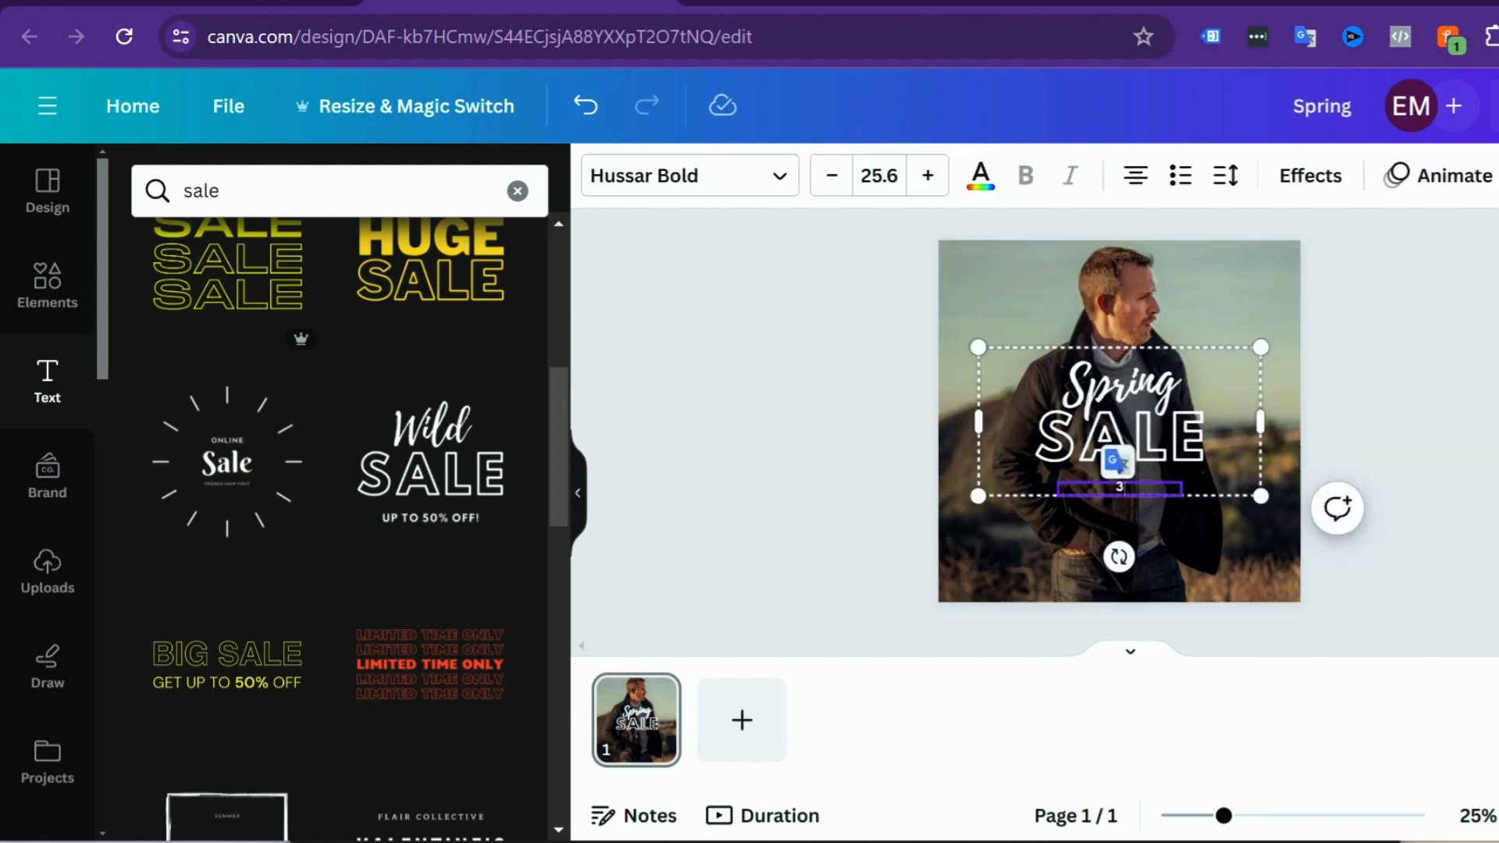
pyautogui.click(1220, 553)
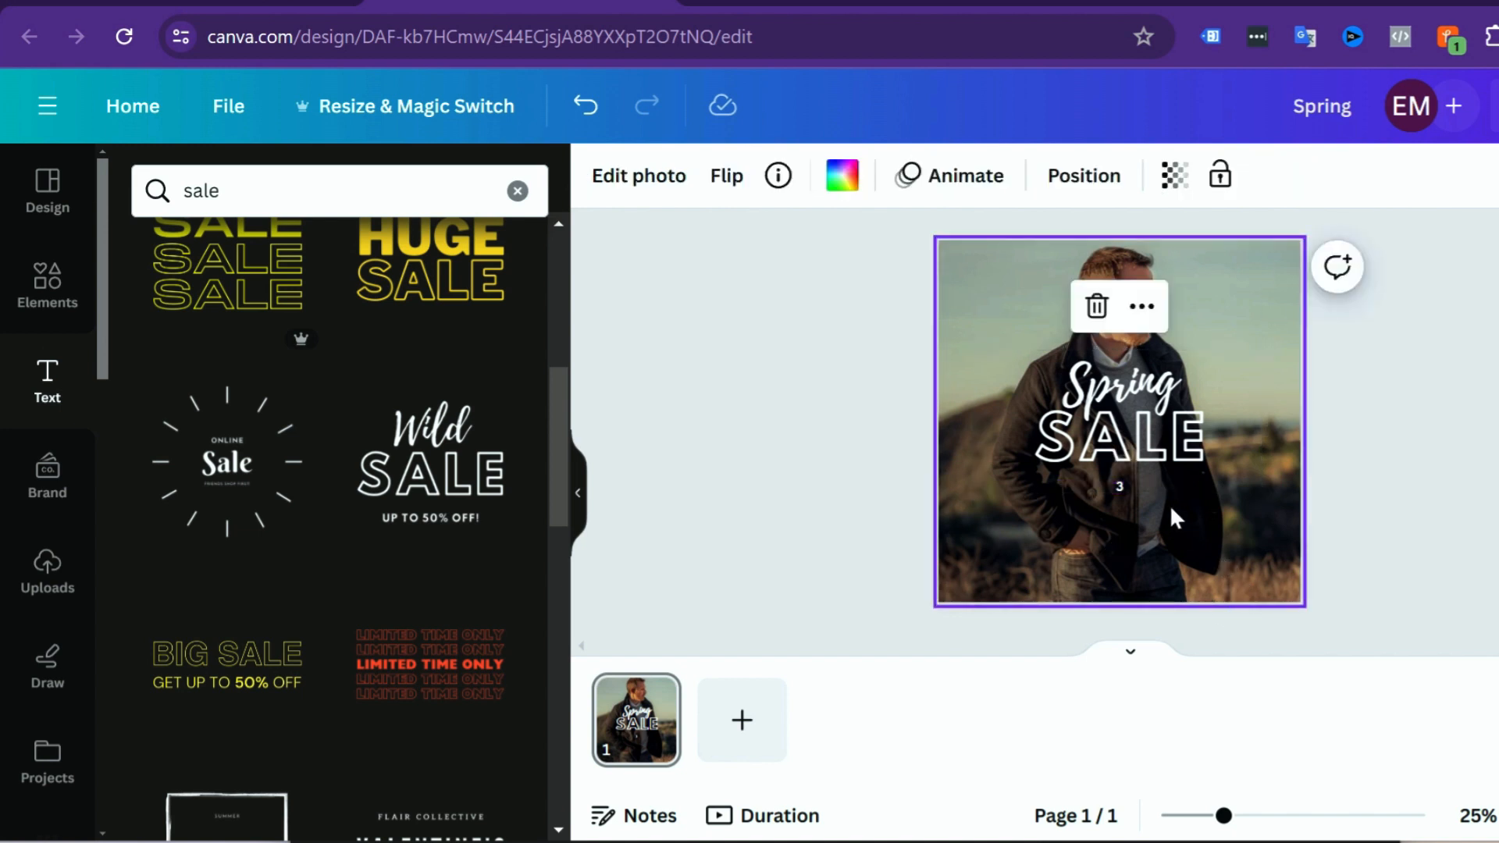
pyautogui.click(1138, 489)
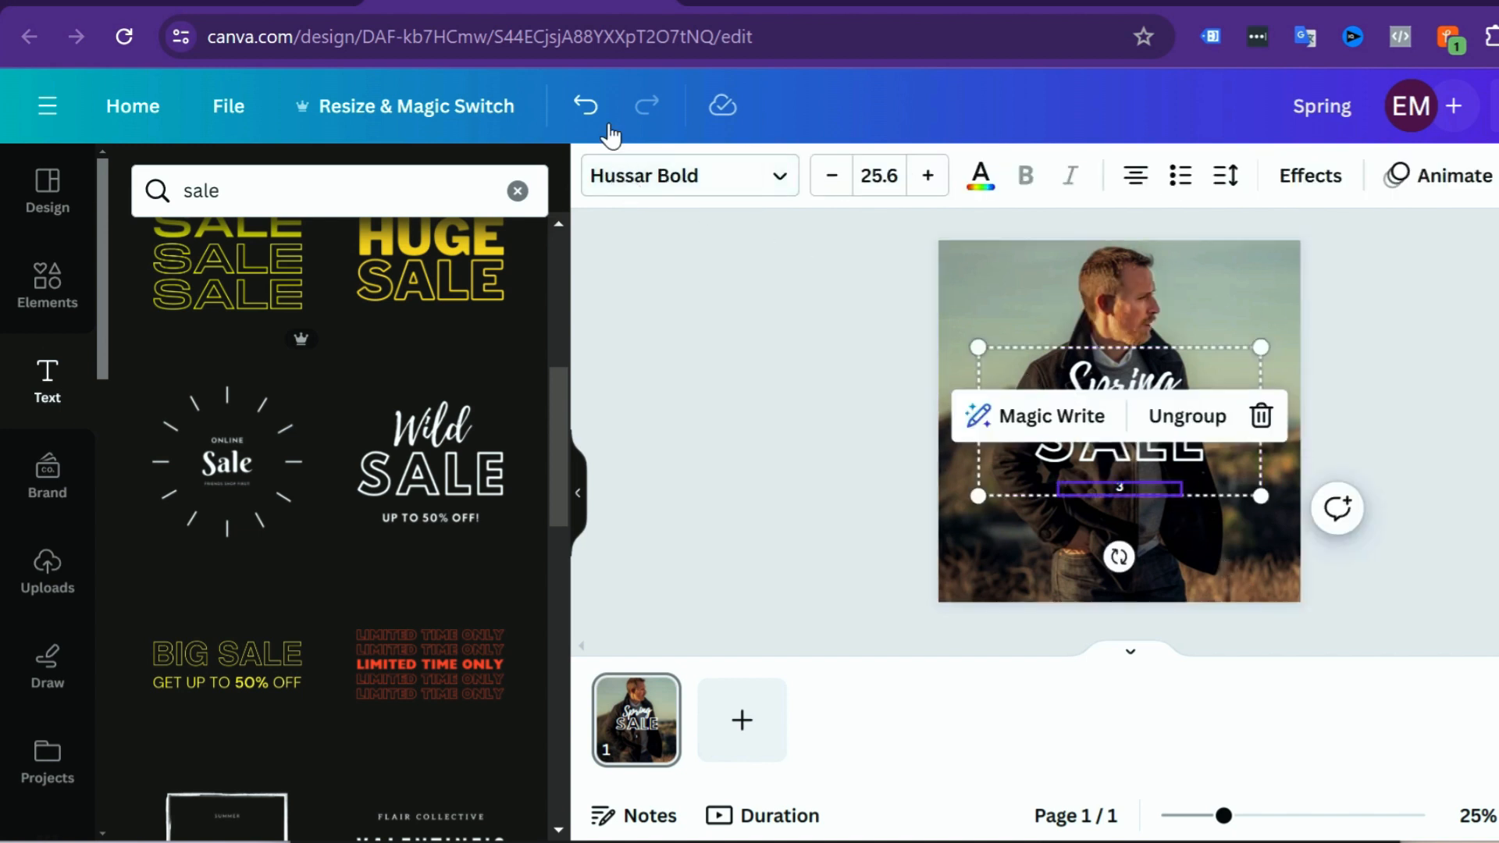
pyautogui.click(588, 113)
# Step: Try a 3 as the first digit of the discount percentage below SALE and restore the 5
pyautogui.click(1132, 500)
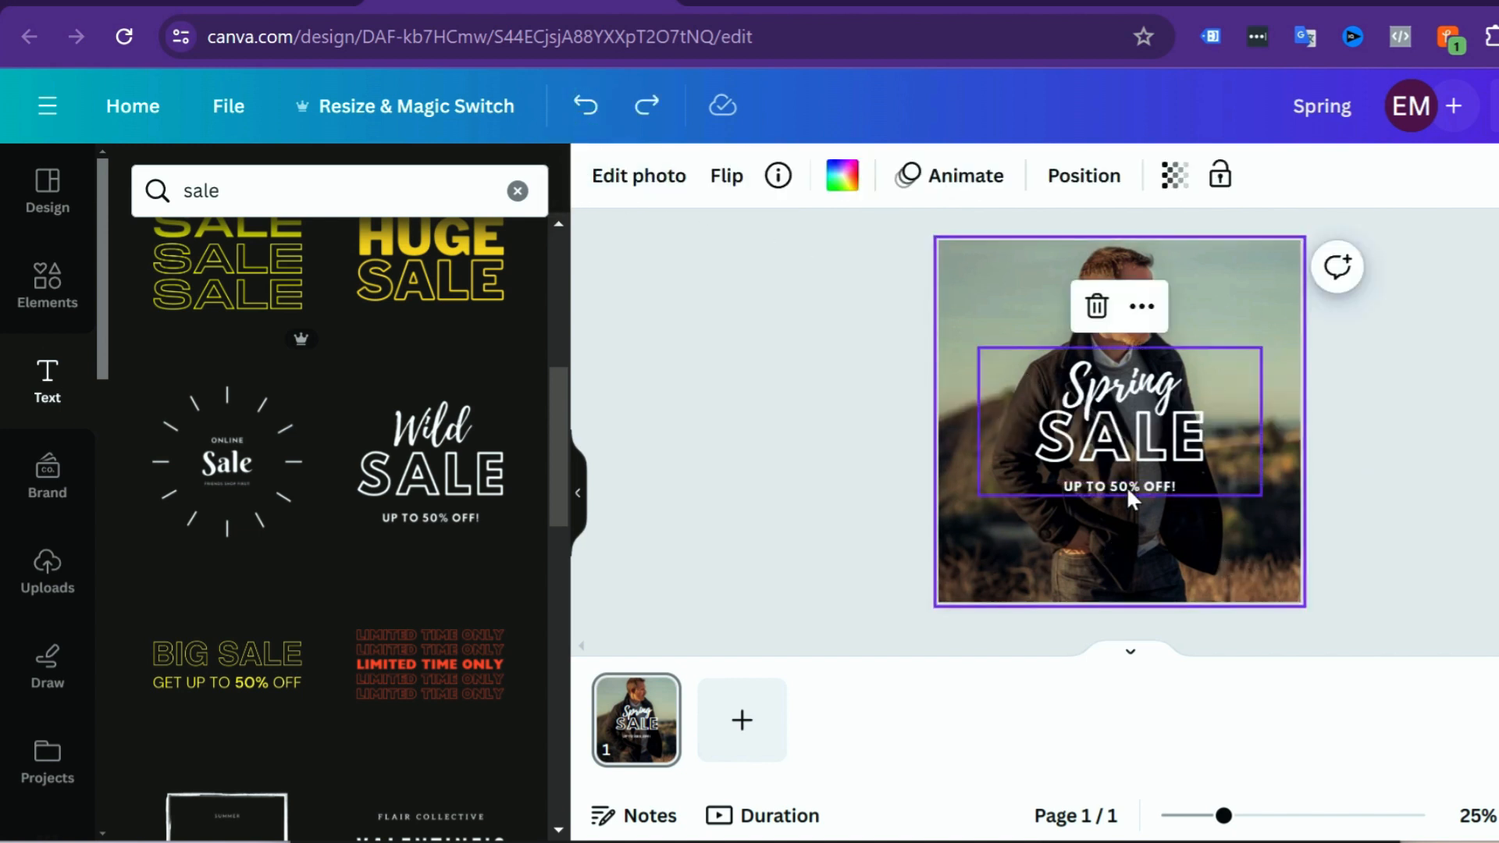
pyautogui.click(1124, 497)
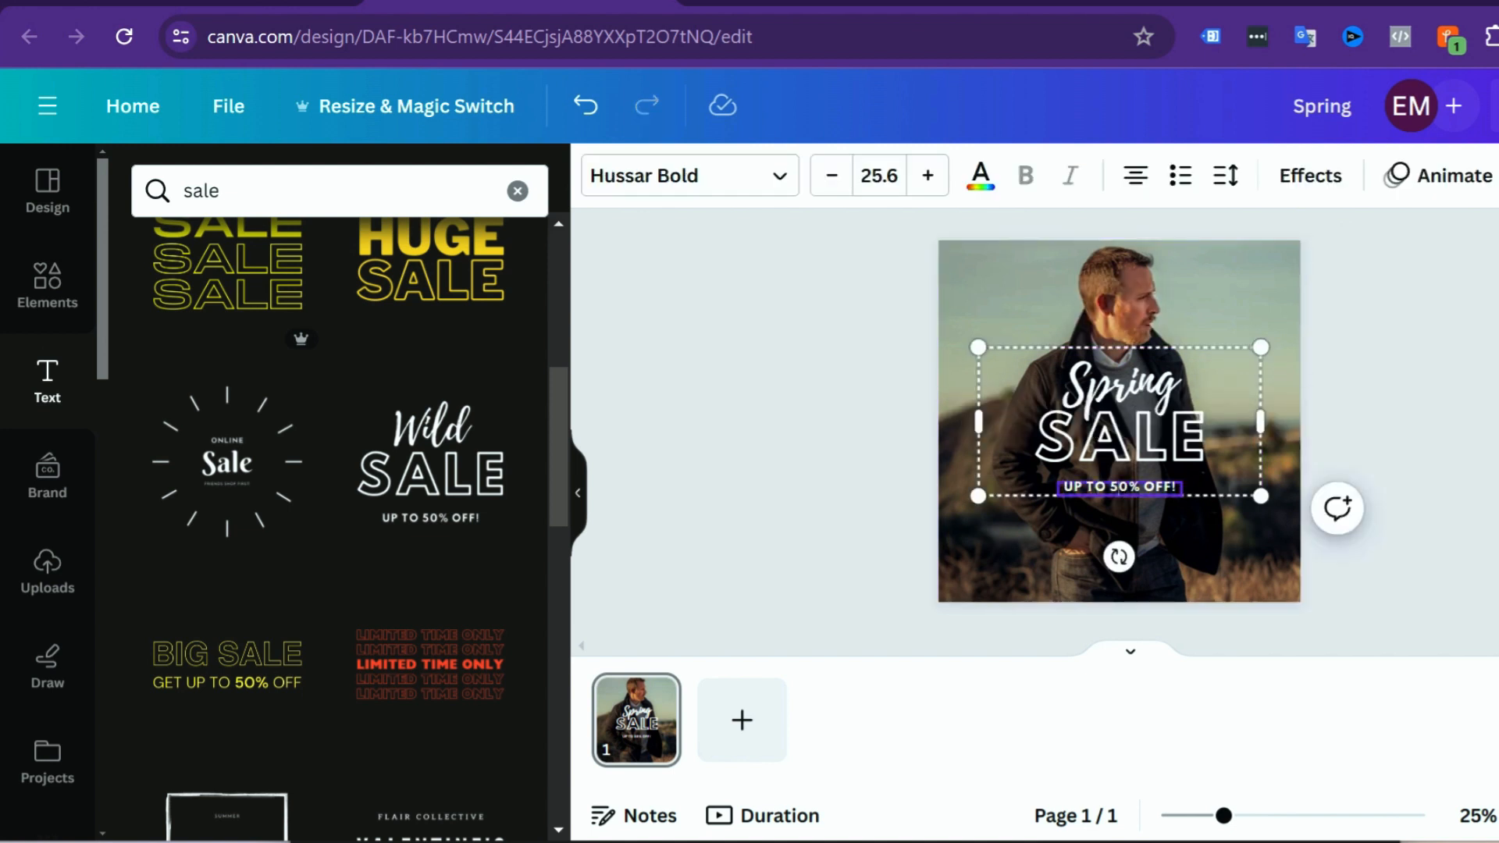
pyautogui.press('BackSpace')
pyautogui.write('3')
pyautogui.press('BackSpace')
pyautogui.write('5')
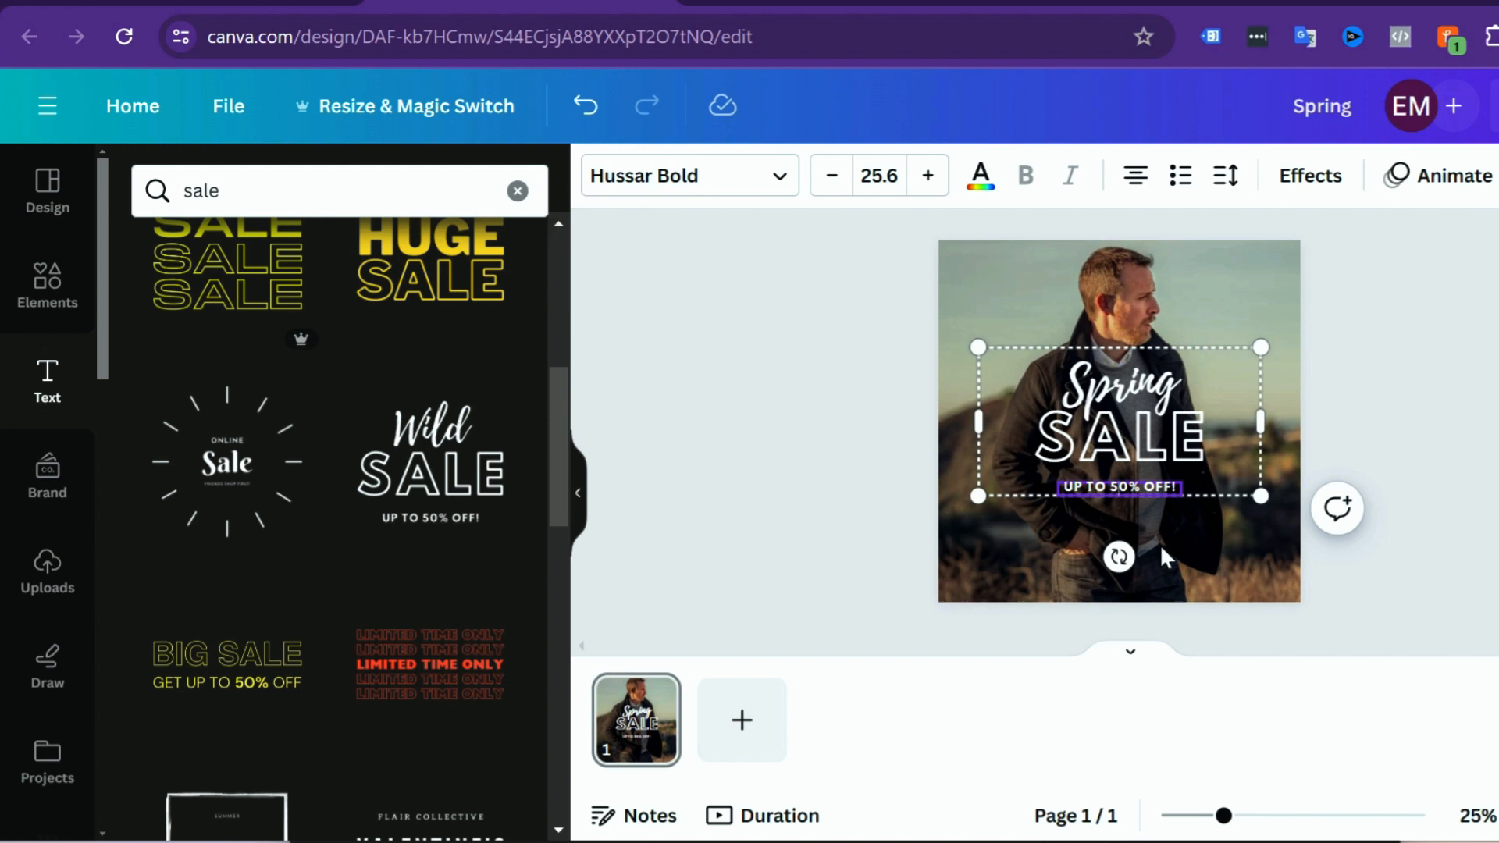
# Step: Move the Spring SALE text group to the photo's lower-right corner and shrink it slightly
pyautogui.click(1240, 597)
pyautogui.click(1191, 451)
pyautogui.moveTo(1191, 451); pyautogui.dragTo(1231, 526)
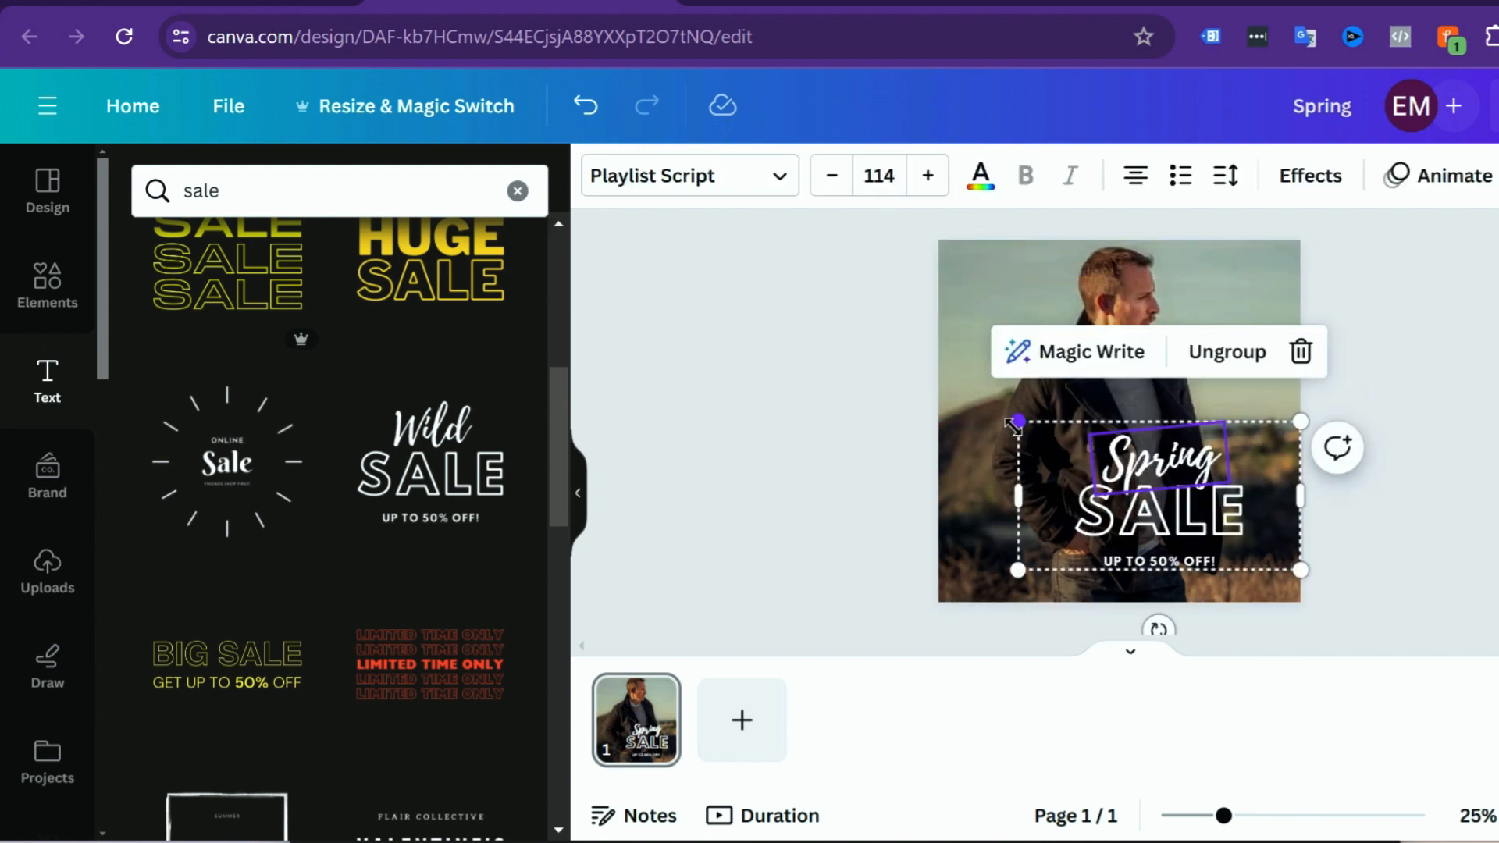
pyautogui.moveTo(1018, 428); pyautogui.dragTo(1071, 449)
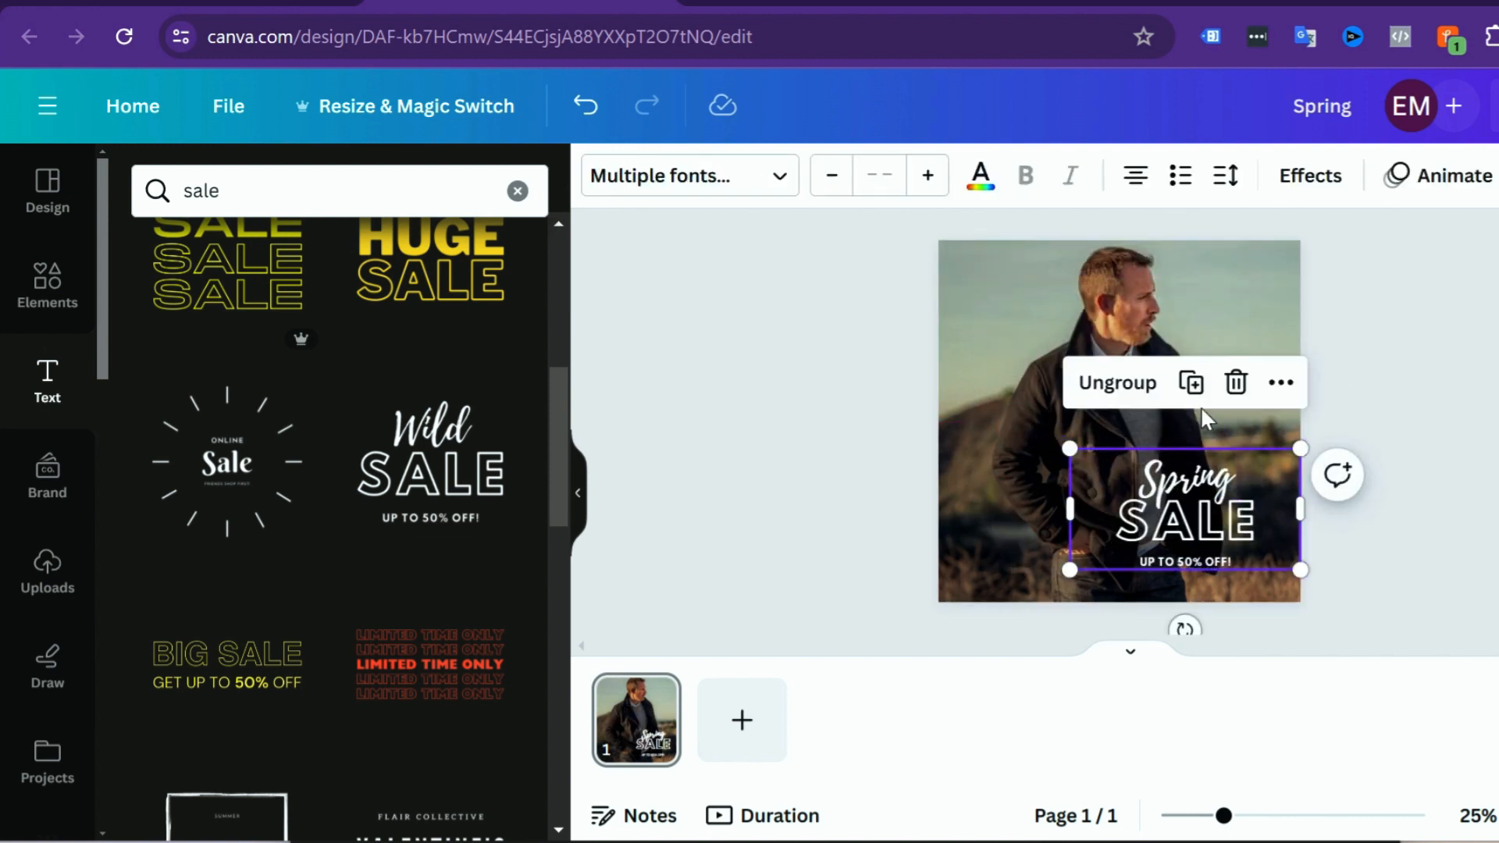
pyautogui.click(1253, 308)
pyautogui.click(1496, 464)
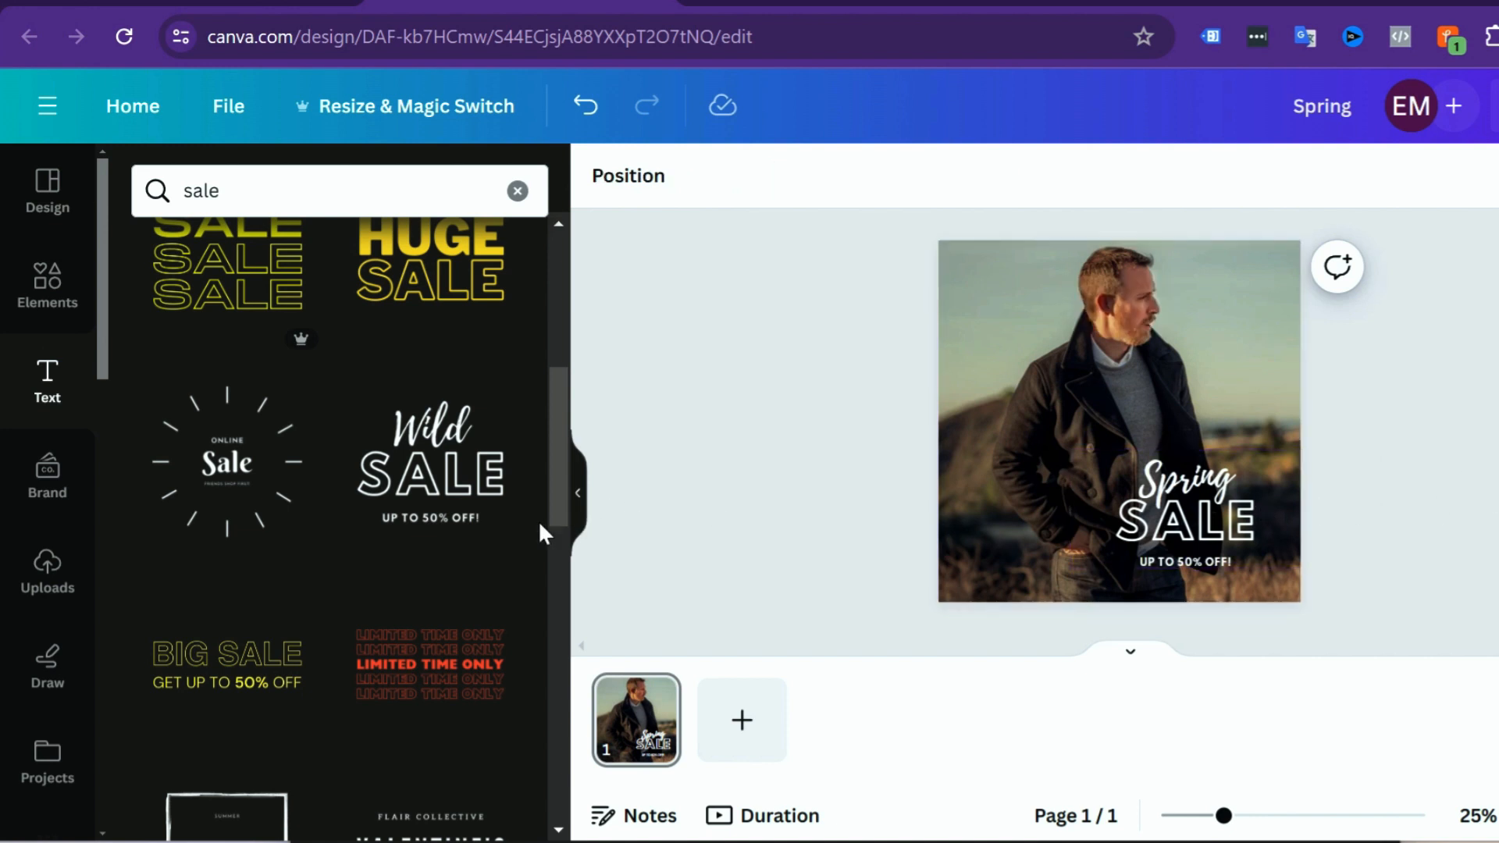
# Step: Look through the sale font combinations, search the text library for "christmas" and browse its font combinations
pyautogui.scroll(2, 484, 526)
pyautogui.moveTo(297, 475)
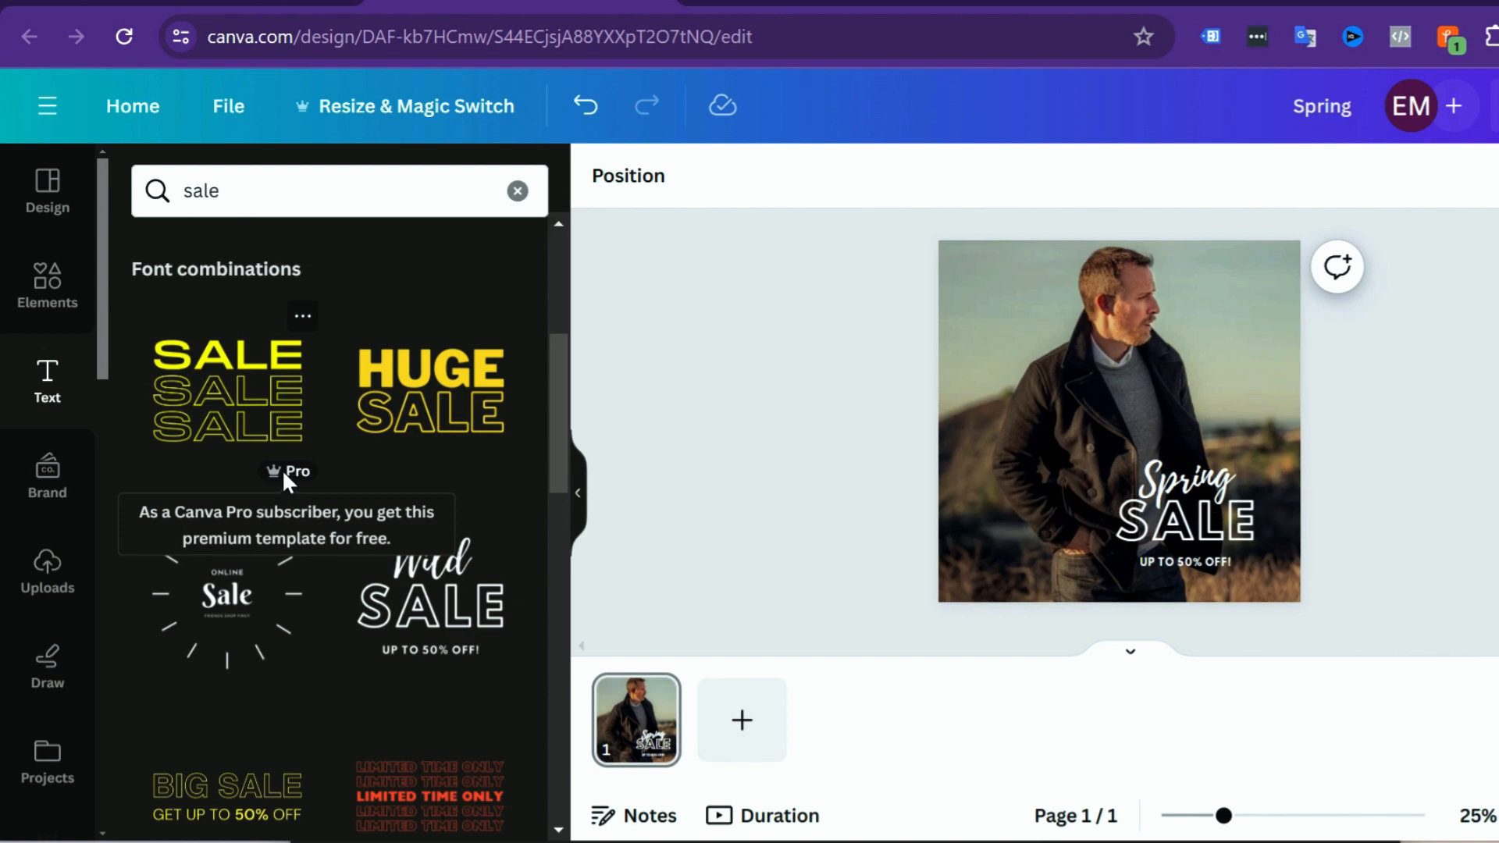
pyautogui.scroll(-8, 395, 603)
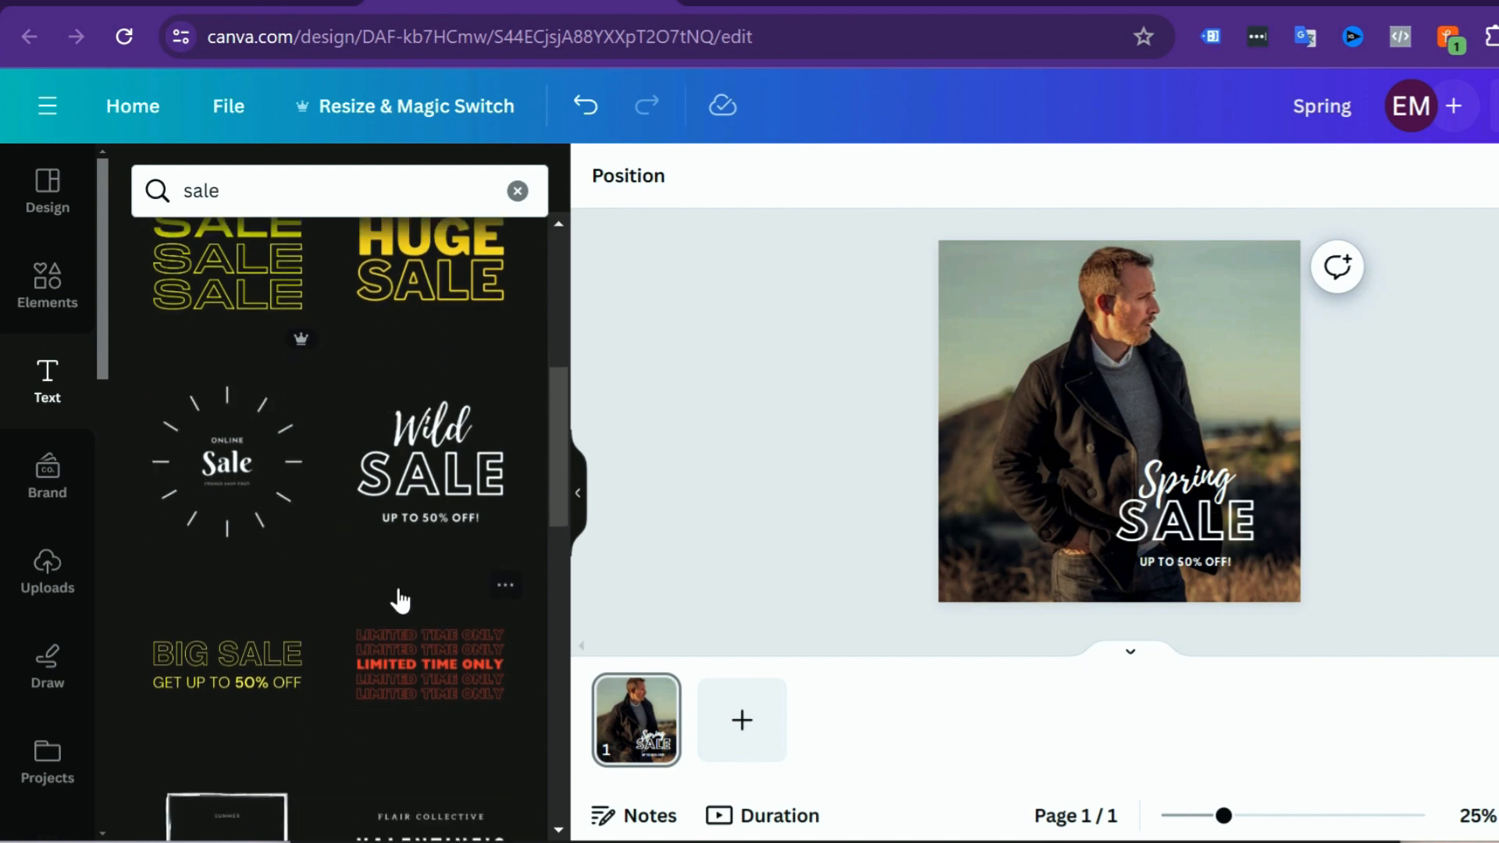
pyautogui.scroll(6, 401, 596)
pyautogui.moveTo(292, 202); pyautogui.dragTo(110, 213)
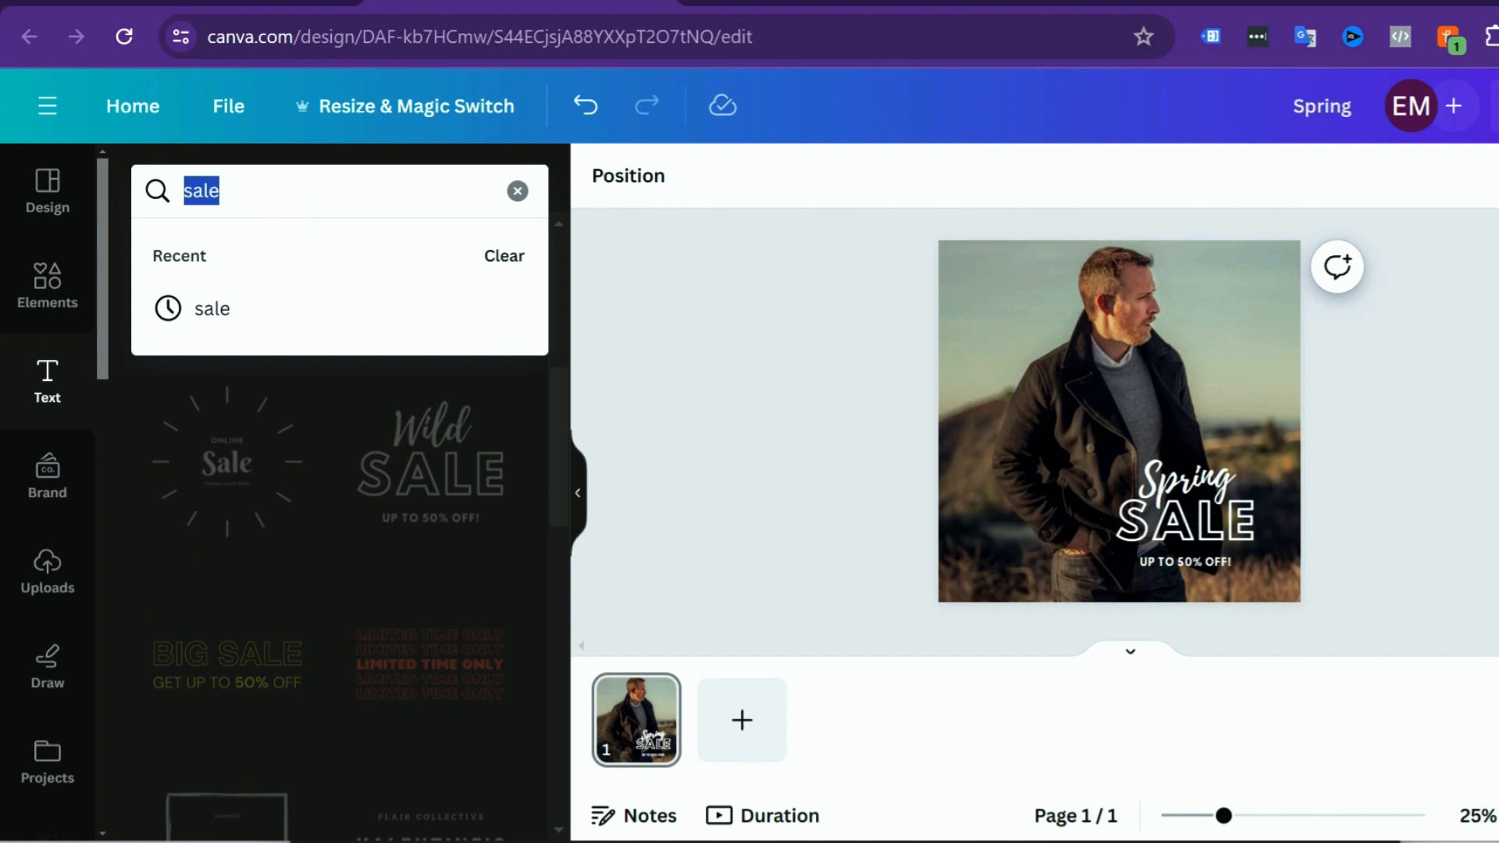
pyautogui.write('chris')
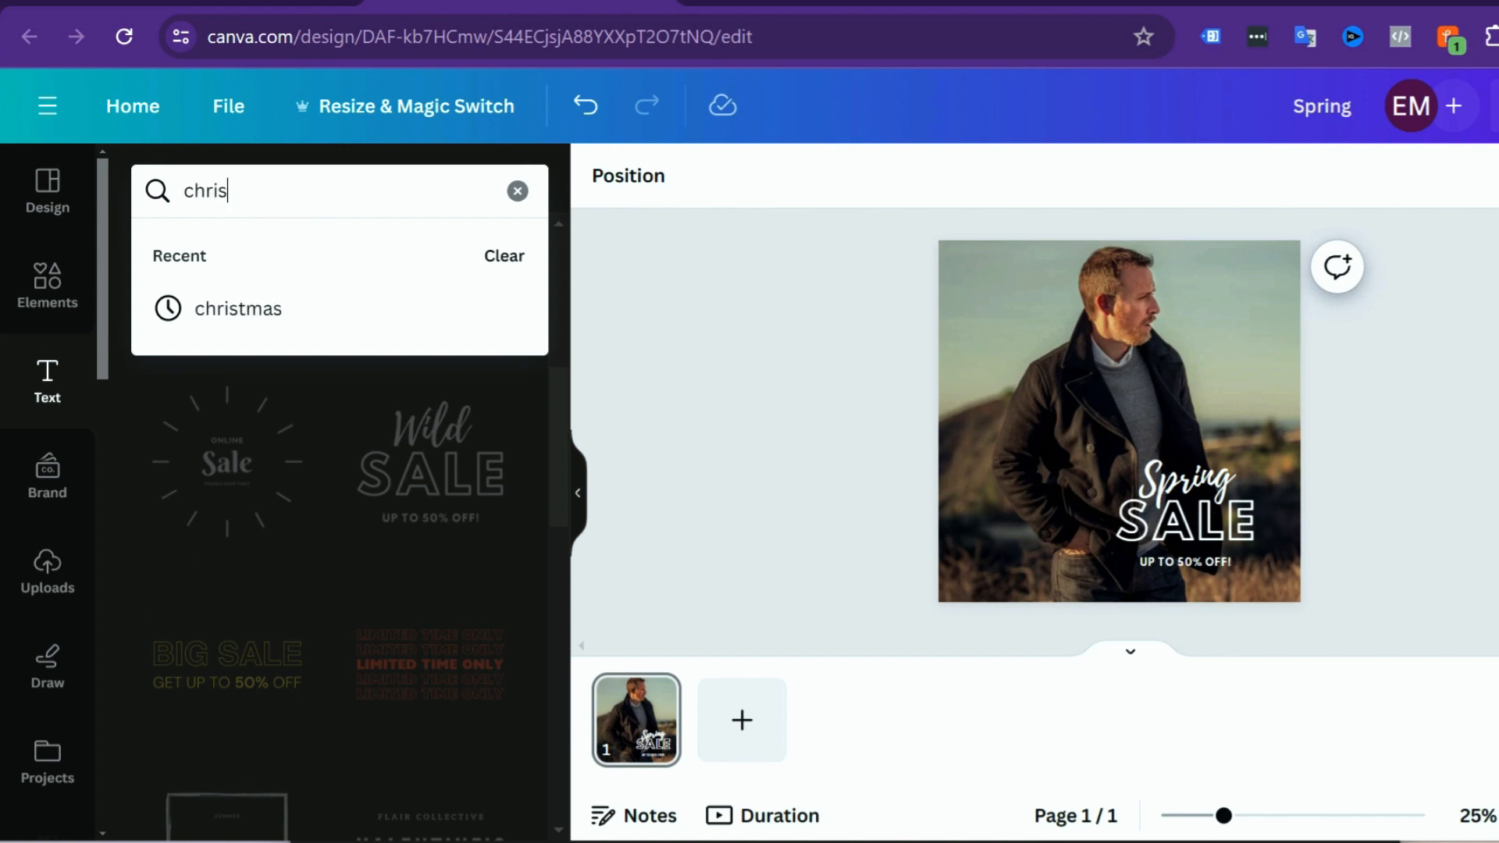
pyautogui.write('tmas')
pyautogui.press('Return')
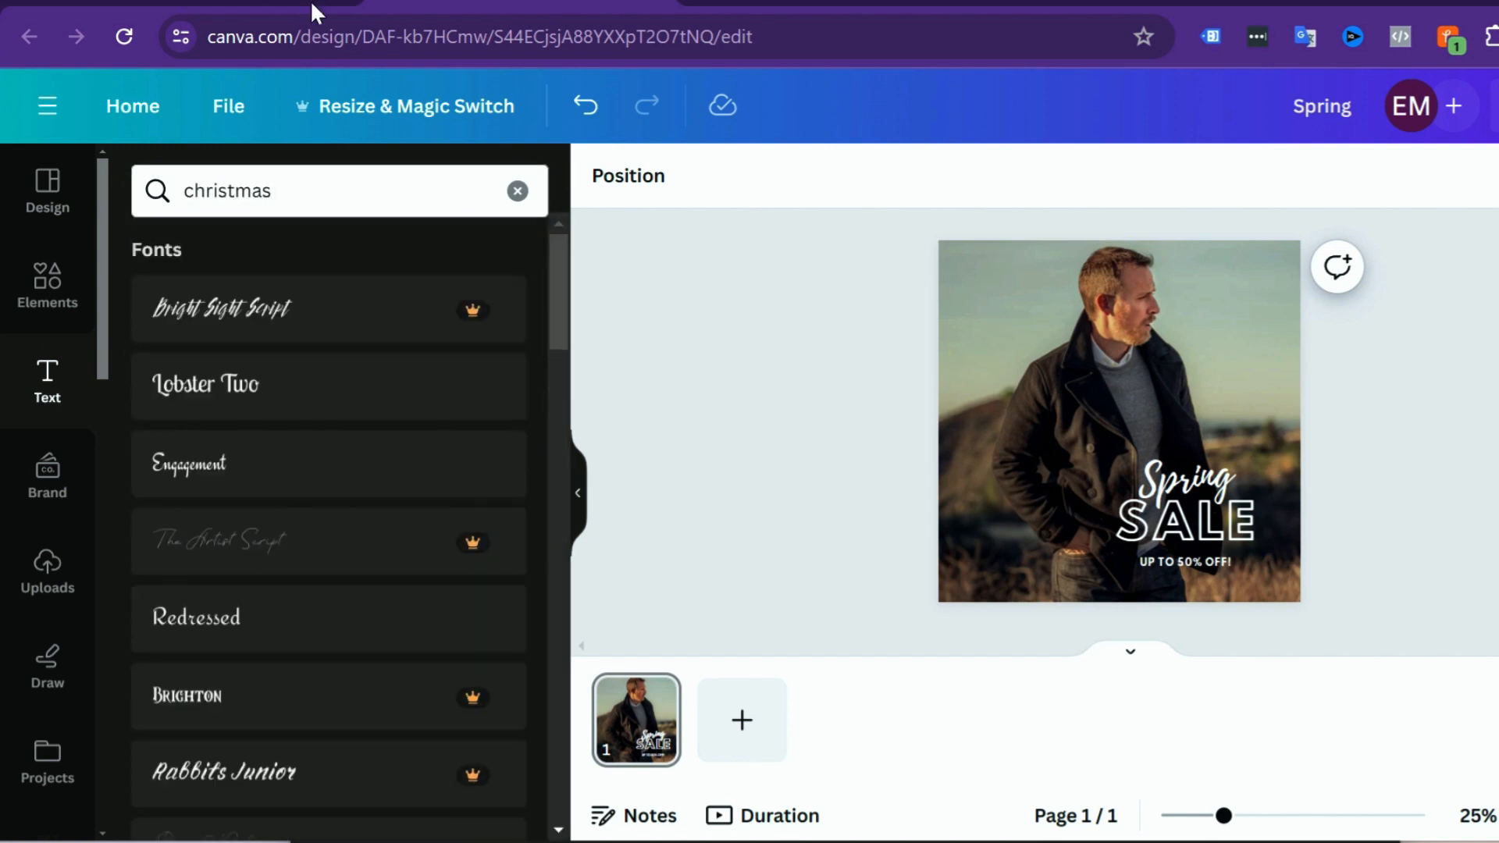
pyautogui.scroll(-5, 377, 543)
pyautogui.scroll(-10, 377, 543)
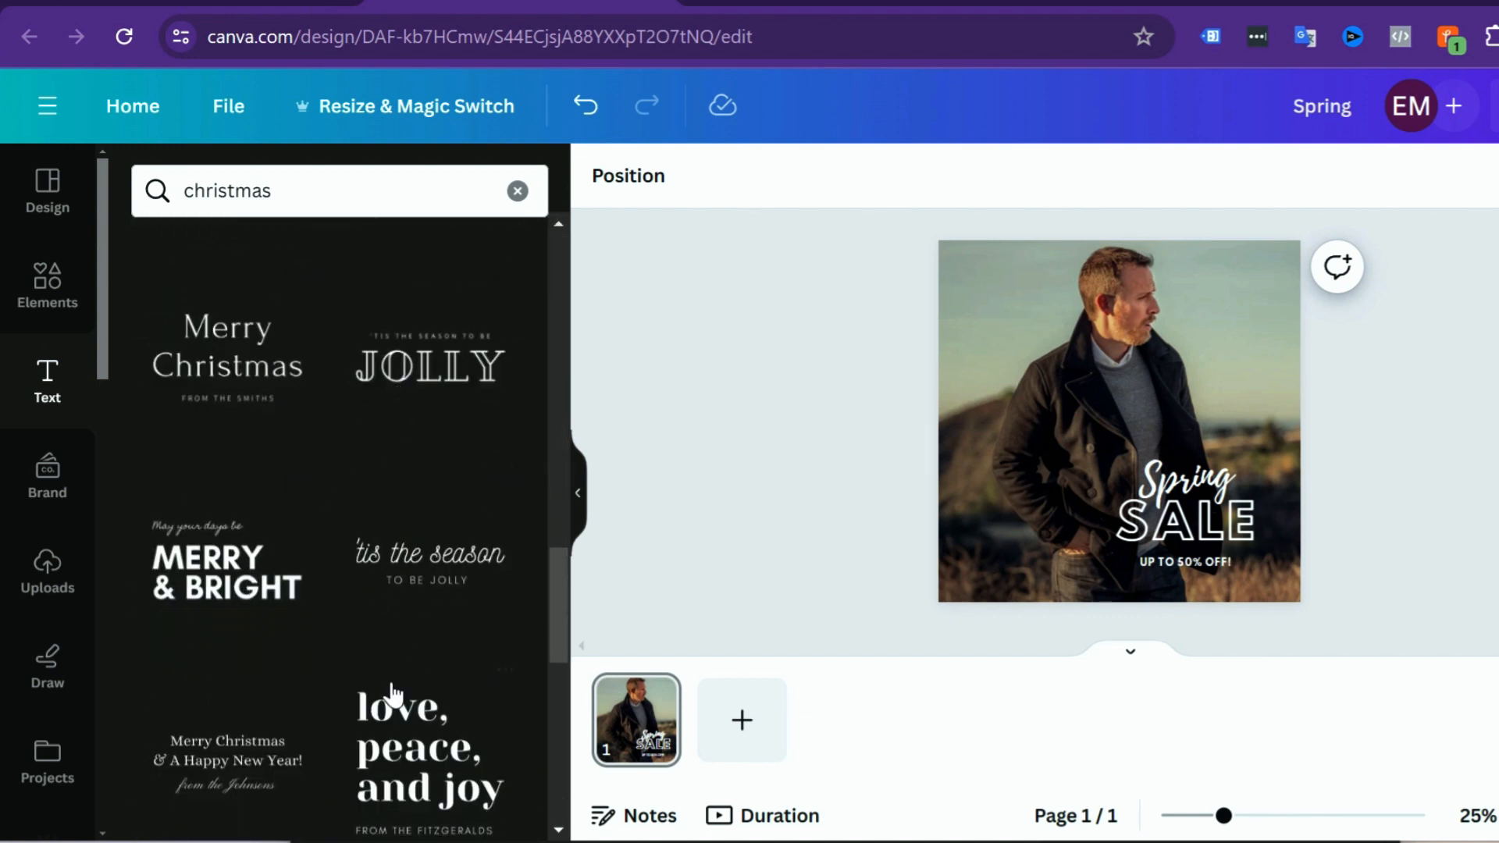
# Step: Search the text library for "love" and browse its font combinations
pyautogui.click(134, 185)
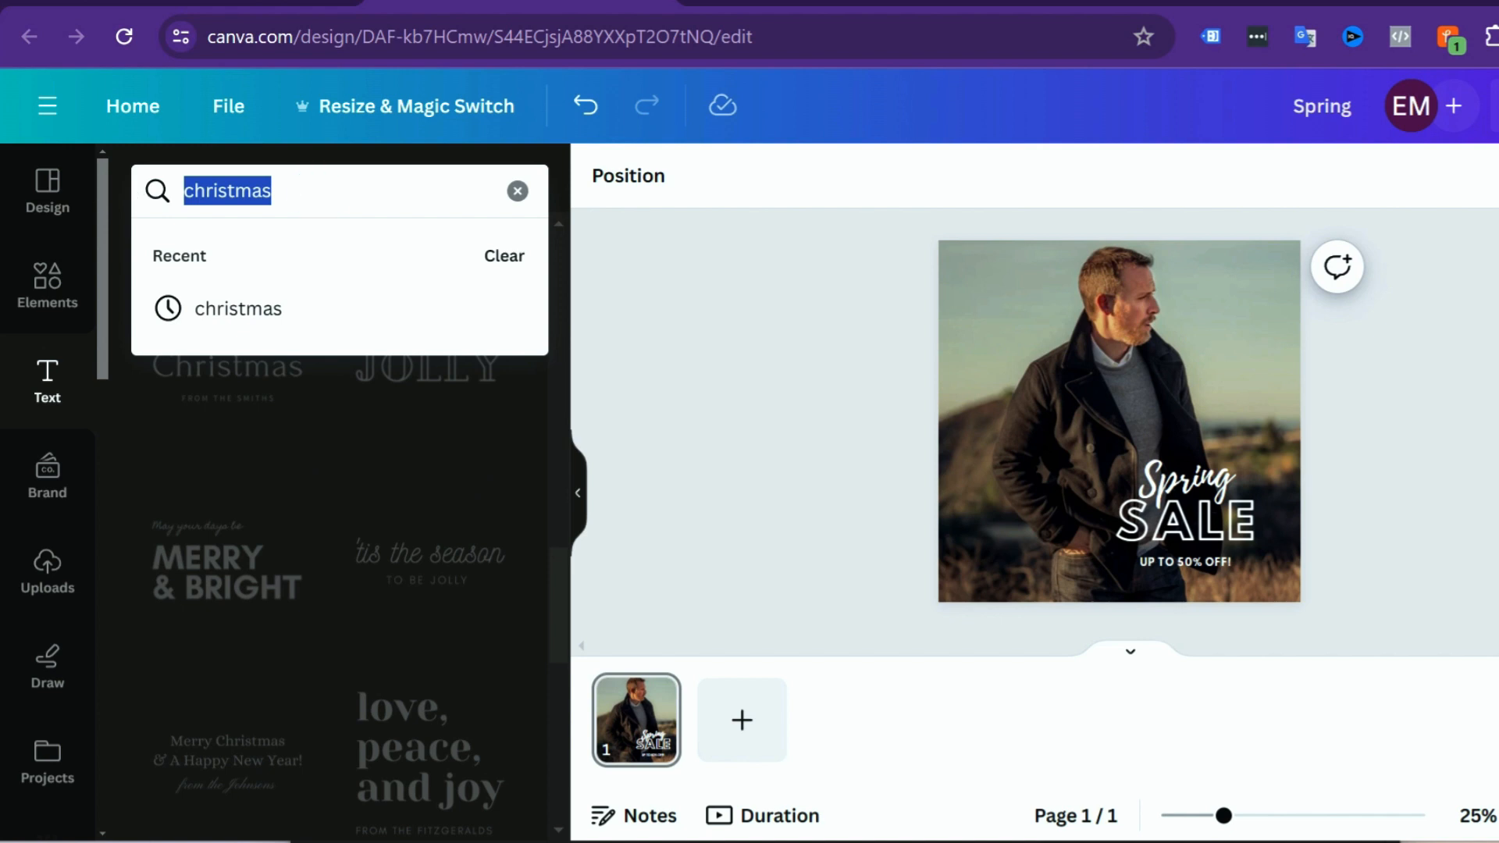
pyautogui.write('love')
pyautogui.press('Return')
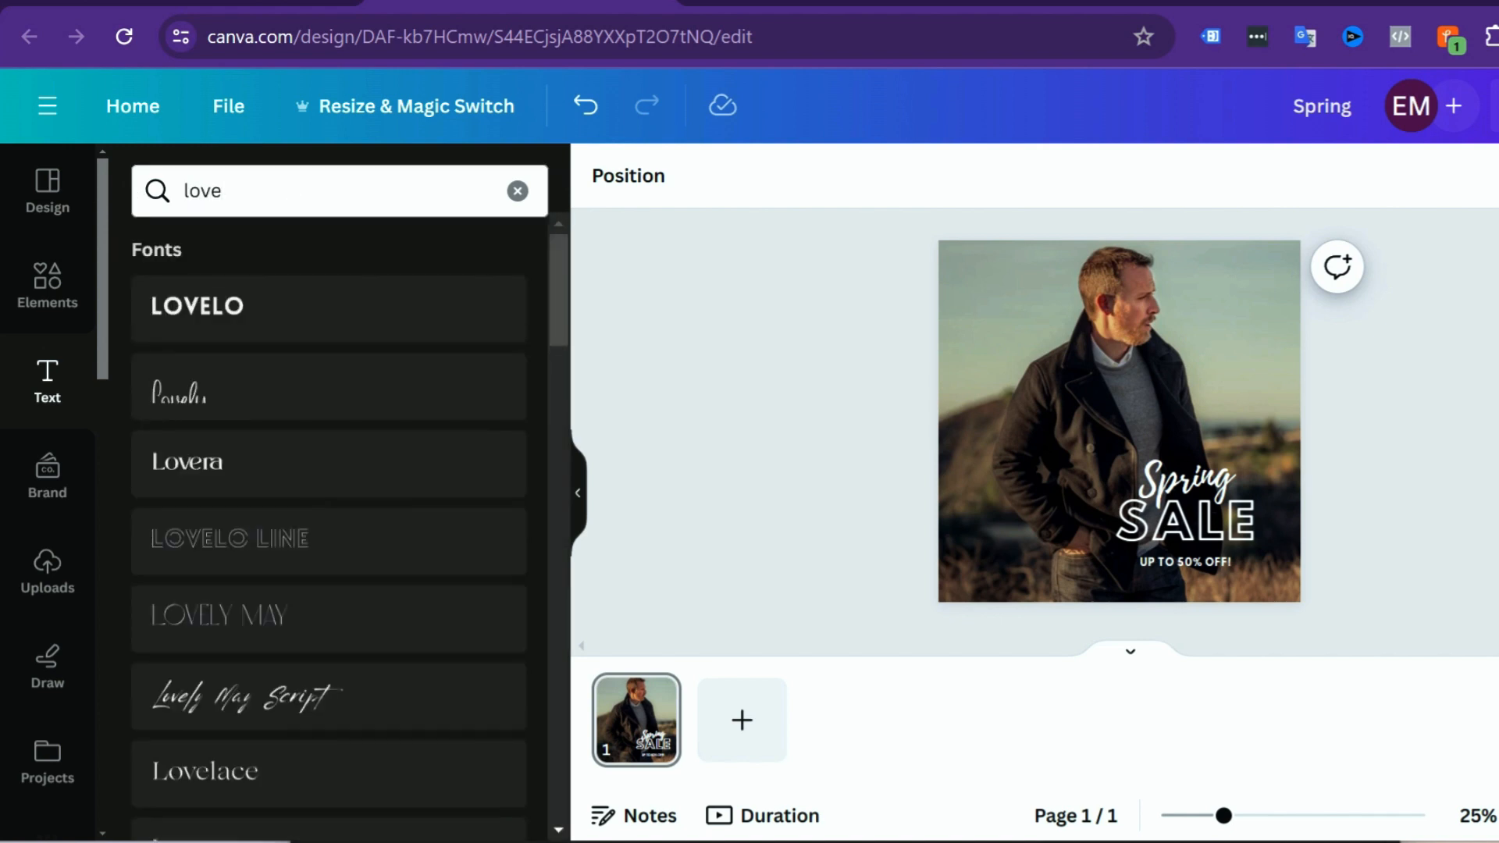
pyautogui.scroll(-15, 395, 559)
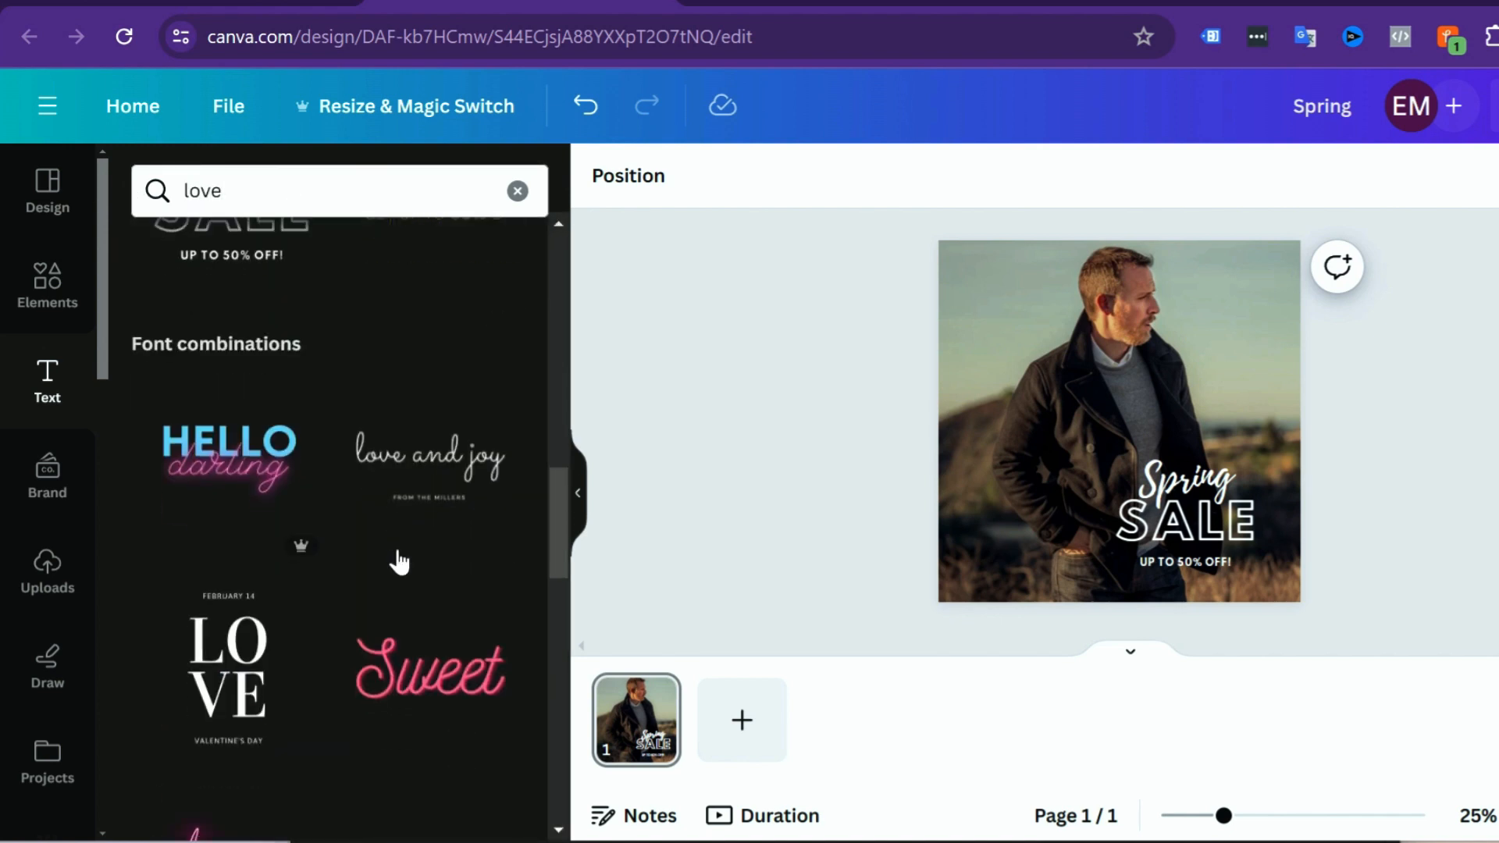
# Step: Browse the full set of shapes among the elements and add a circle to the design
pyautogui.click(973, 535)
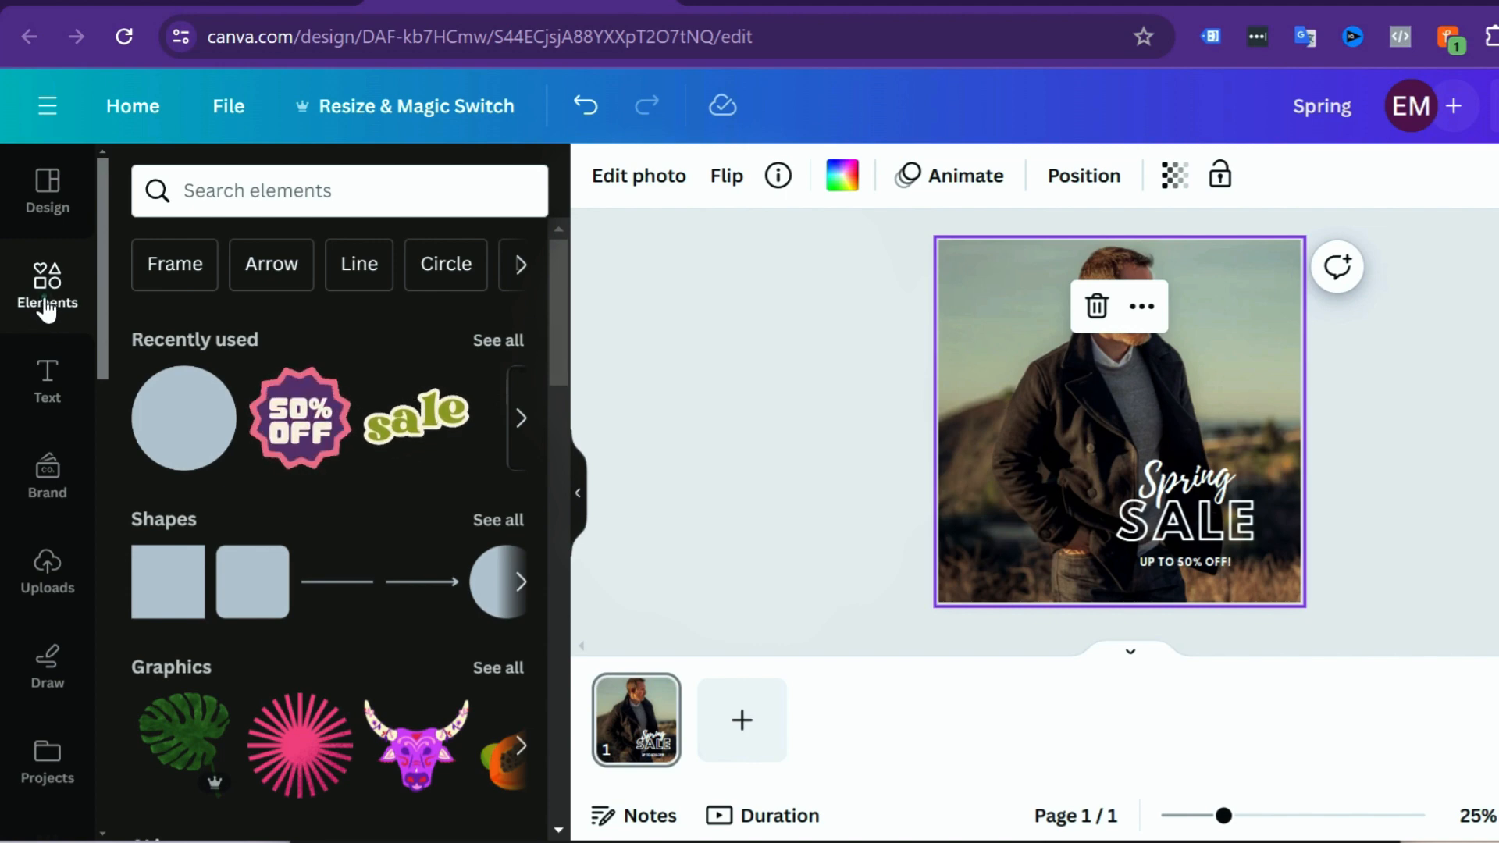
pyautogui.scroll(-5, 383, 500)
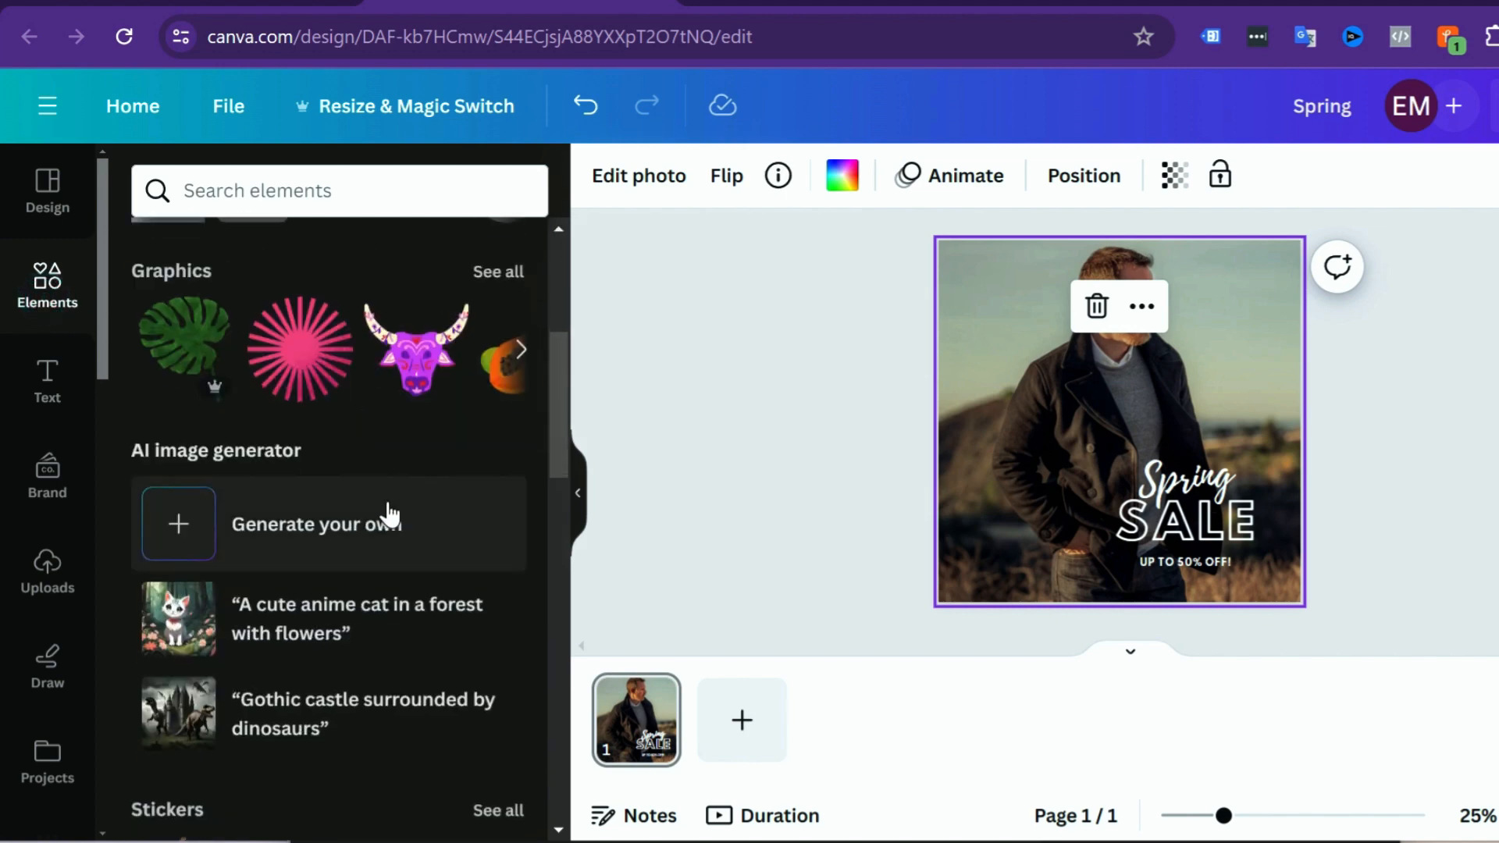
pyautogui.scroll(5, 390, 492)
pyautogui.scroll(-2, 395, 492)
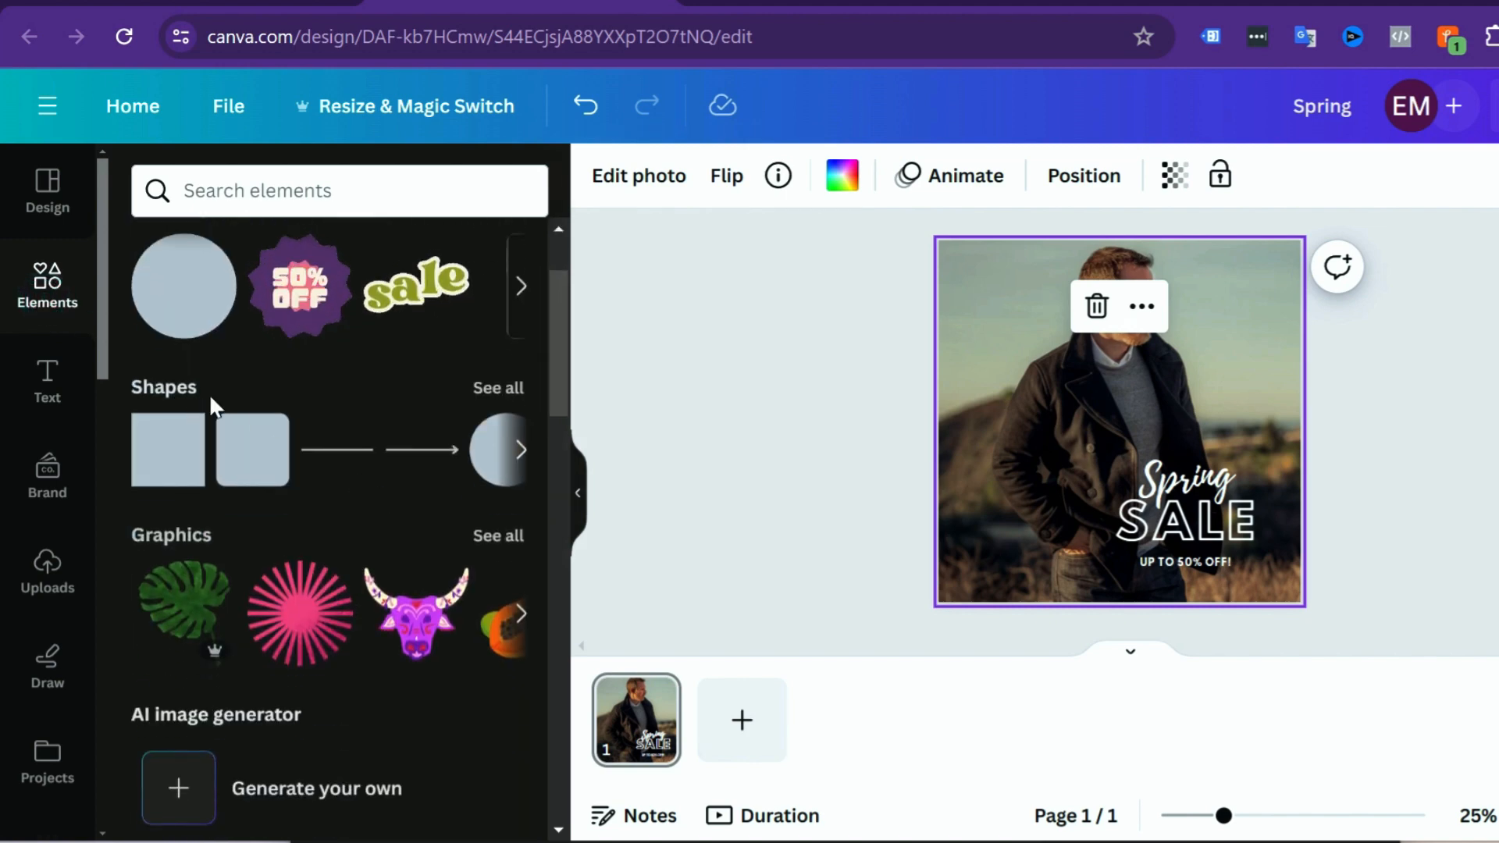
pyautogui.click(498, 388)
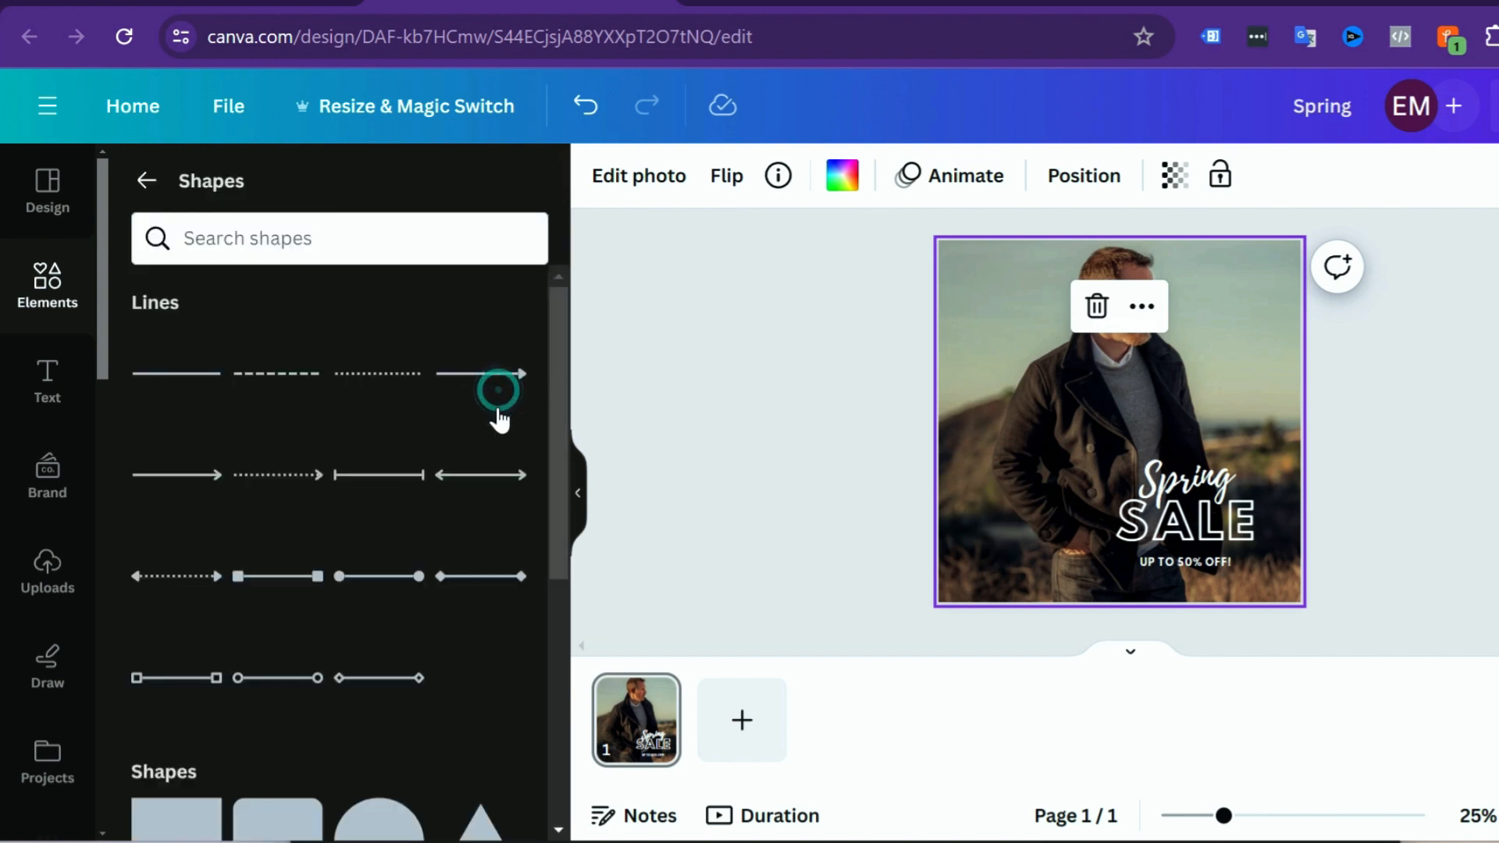
pyautogui.scroll(-6, 437, 546)
pyautogui.scroll(2, 379, 494)
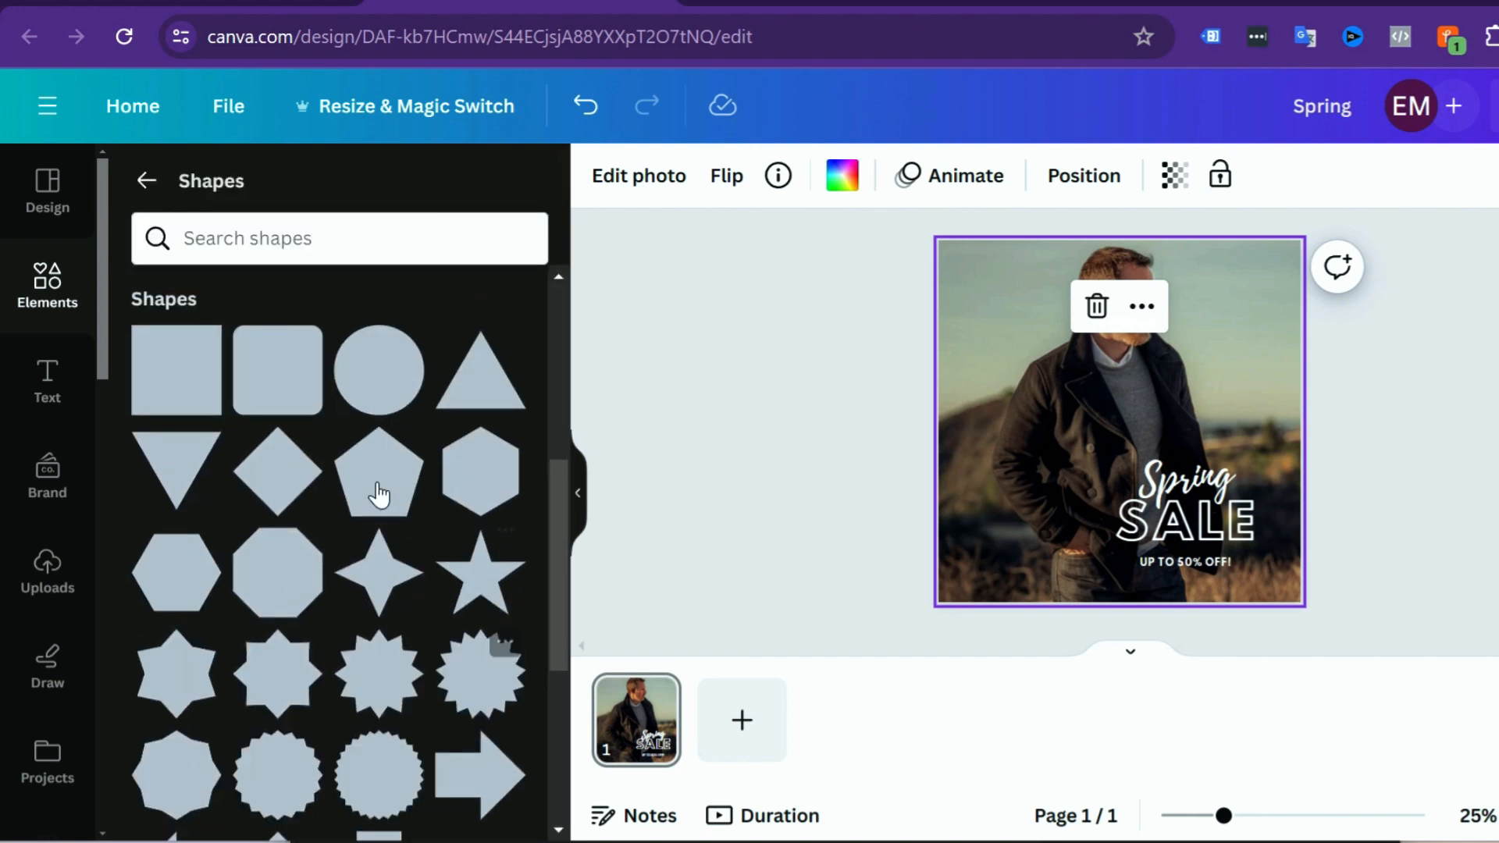
pyautogui.click(381, 382)
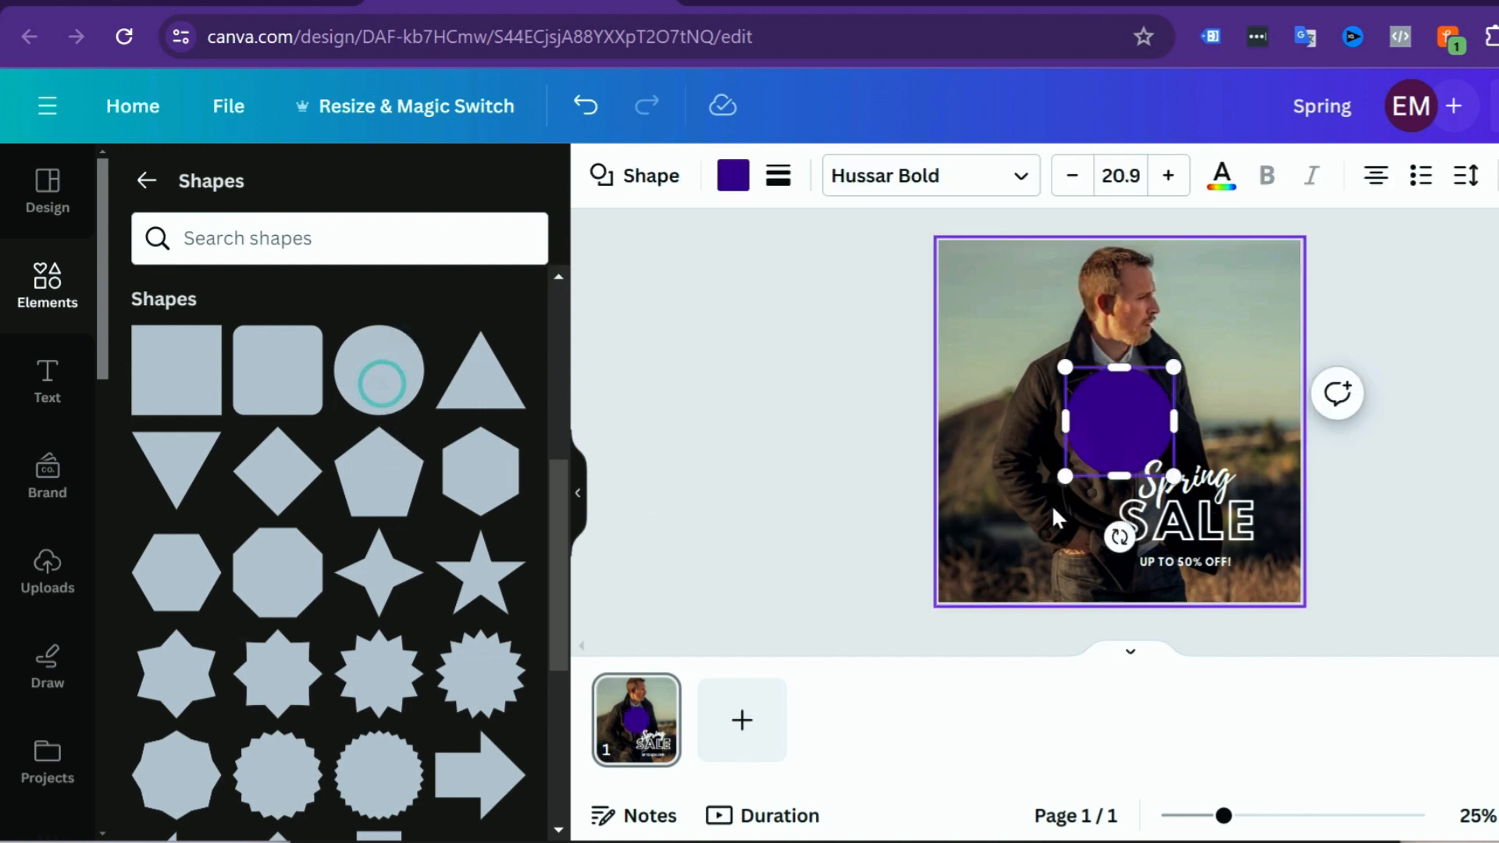
# Step: Enlarge the circle and place it behind the Spring SALE text as a round backdrop, with the text inside it
pyautogui.moveTo(1065, 477); pyautogui.dragTo(983, 558)
pyautogui.moveTo(1029, 453); pyautogui.dragTo(1201, 446)
pyautogui.click(1410, 441)
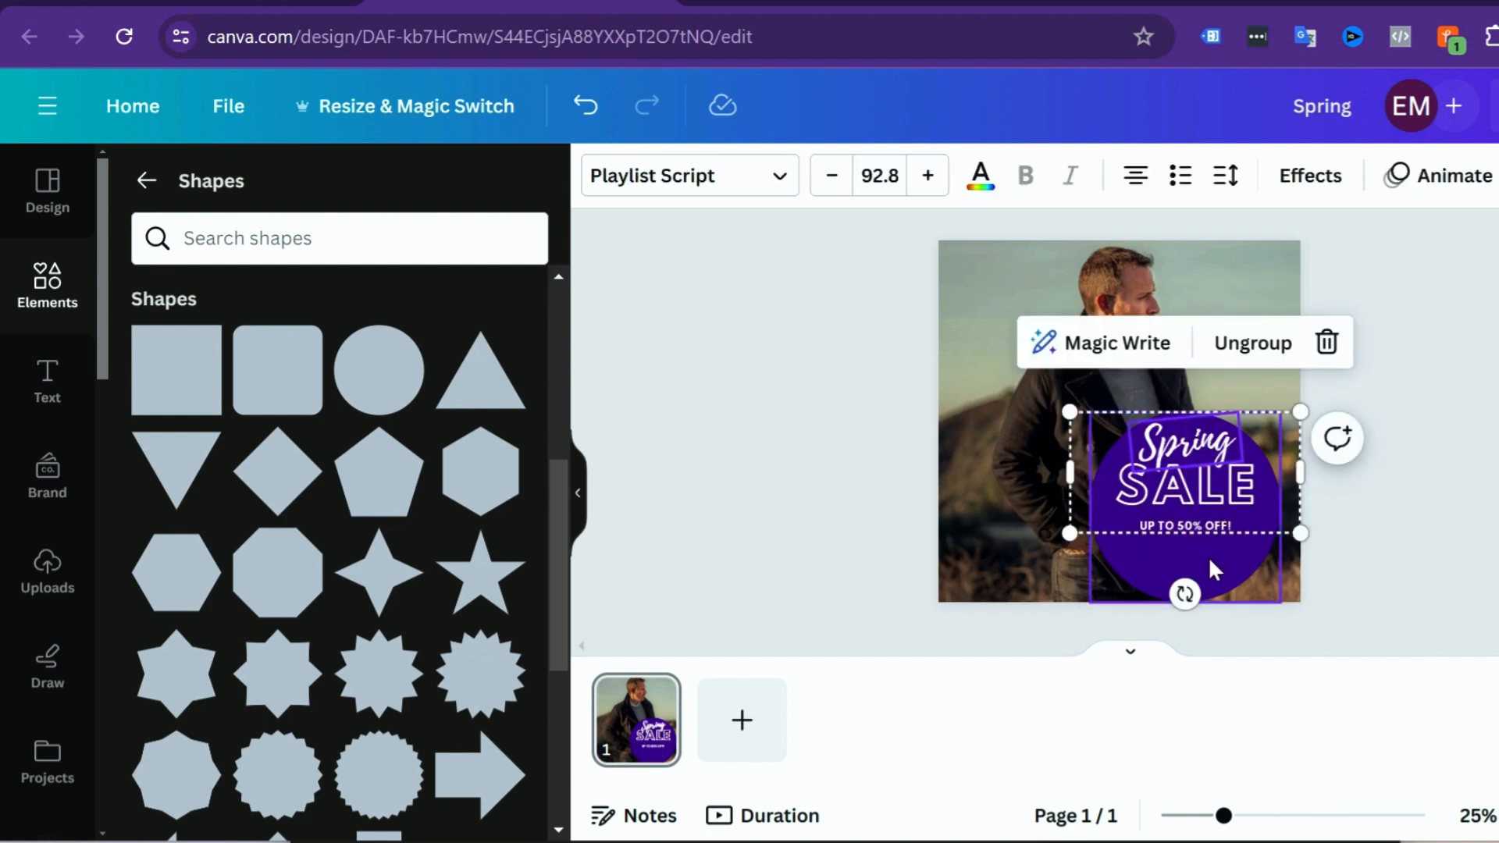
pyautogui.moveTo(1215, 570); pyautogui.dragTo(1204, 534)
pyautogui.click(1493, 482)
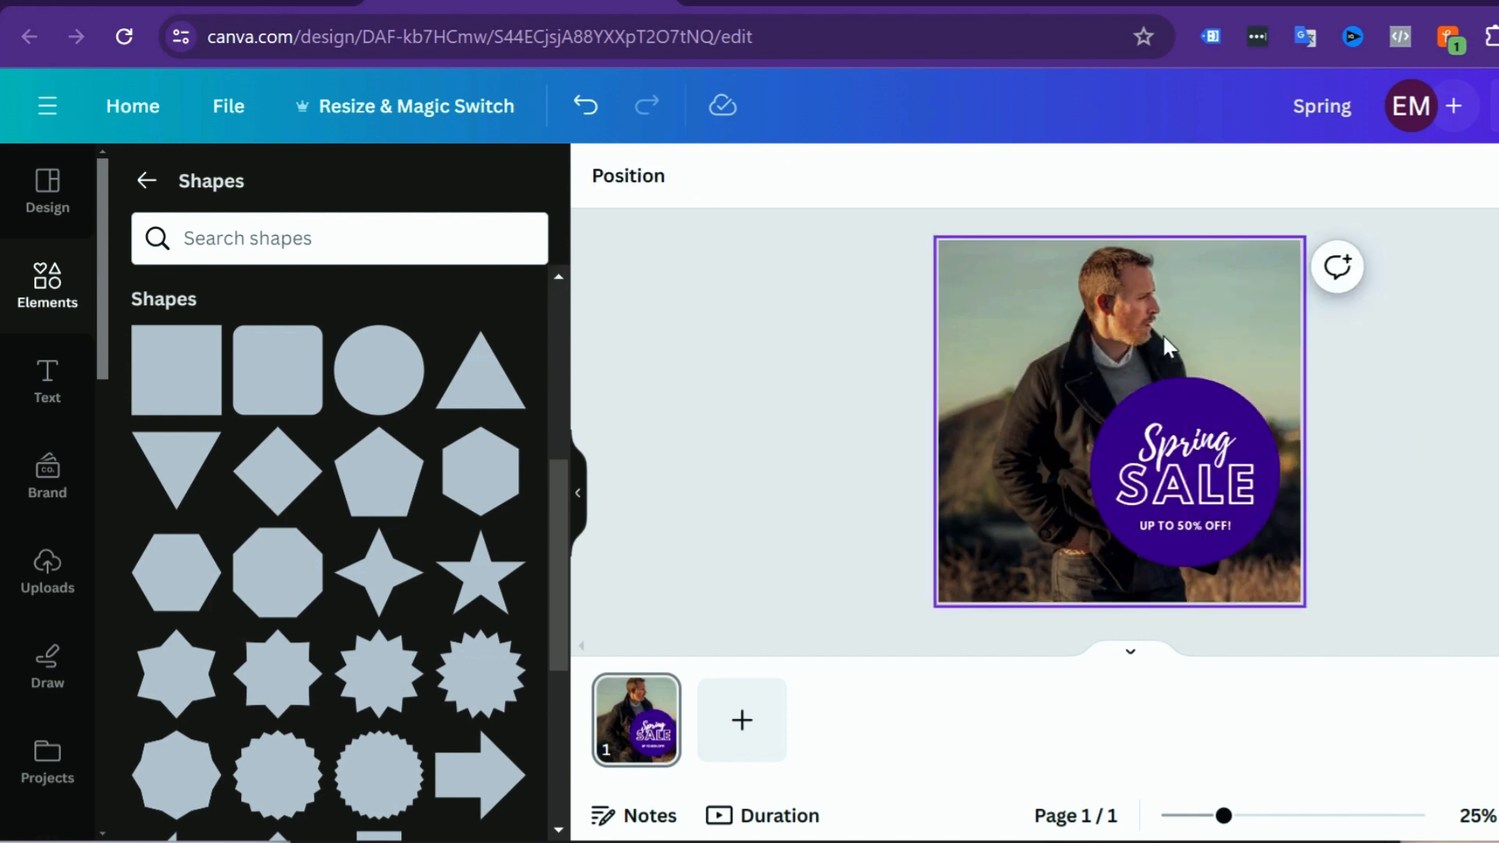
# Step: Recolour the circle with the brown photo color #655348
pyautogui.click(1212, 395)
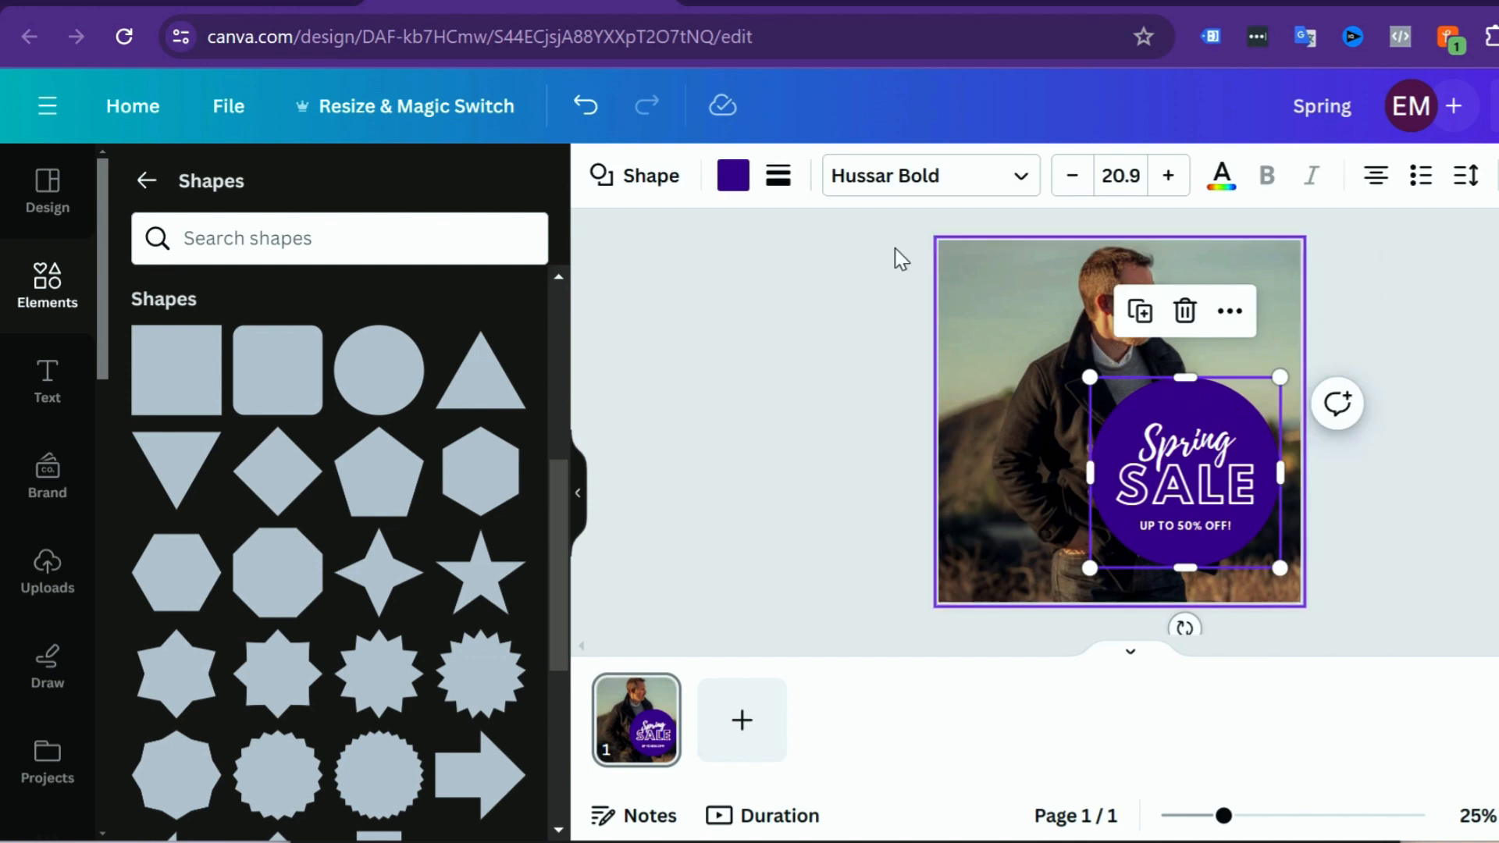
pyautogui.click(734, 176)
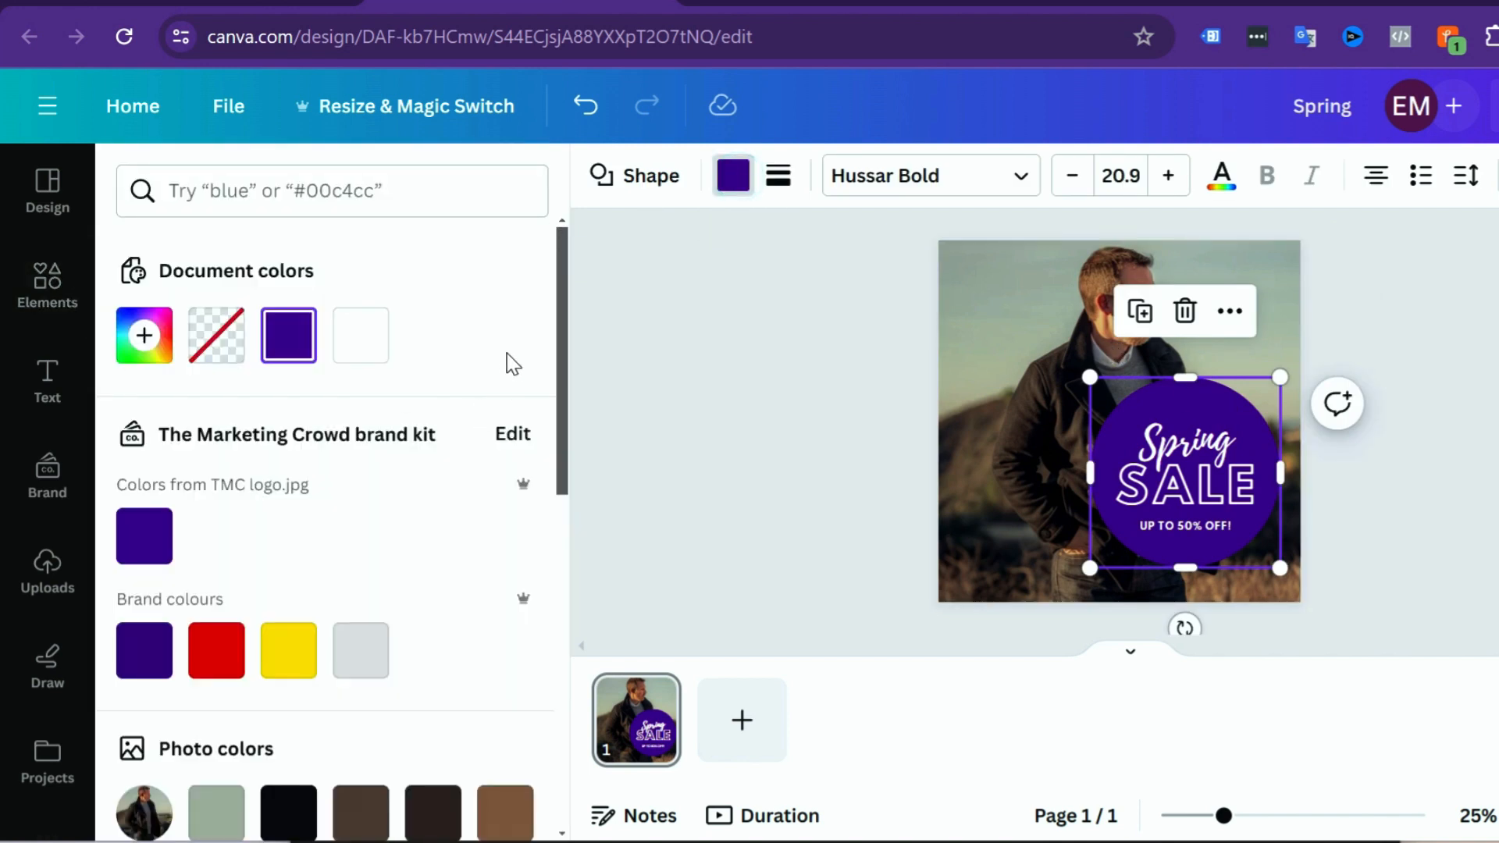
pyautogui.moveTo(564, 307); pyautogui.dragTo(569, 433)
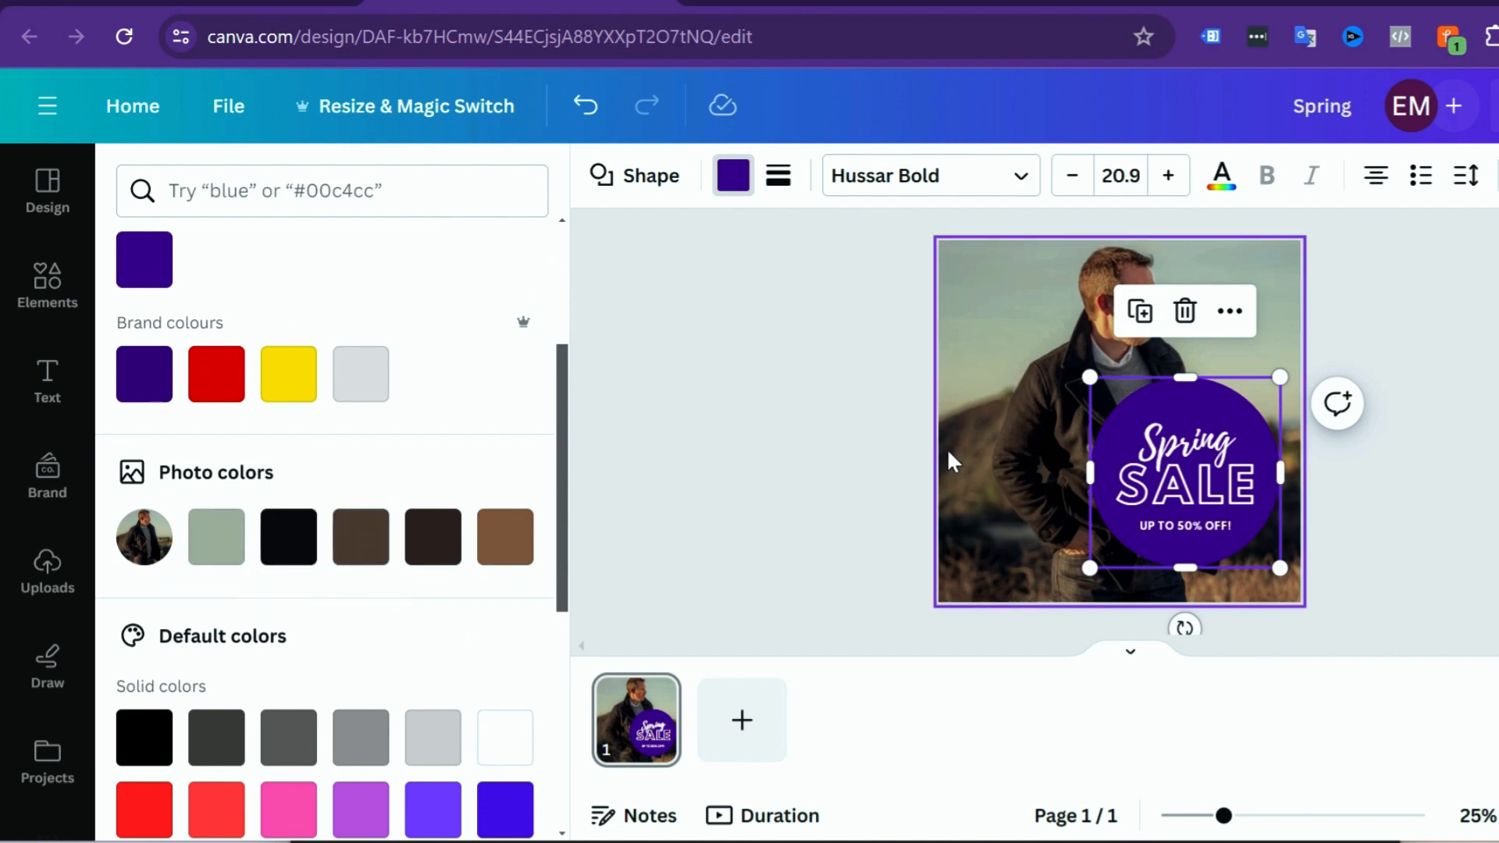
pyautogui.click(364, 539)
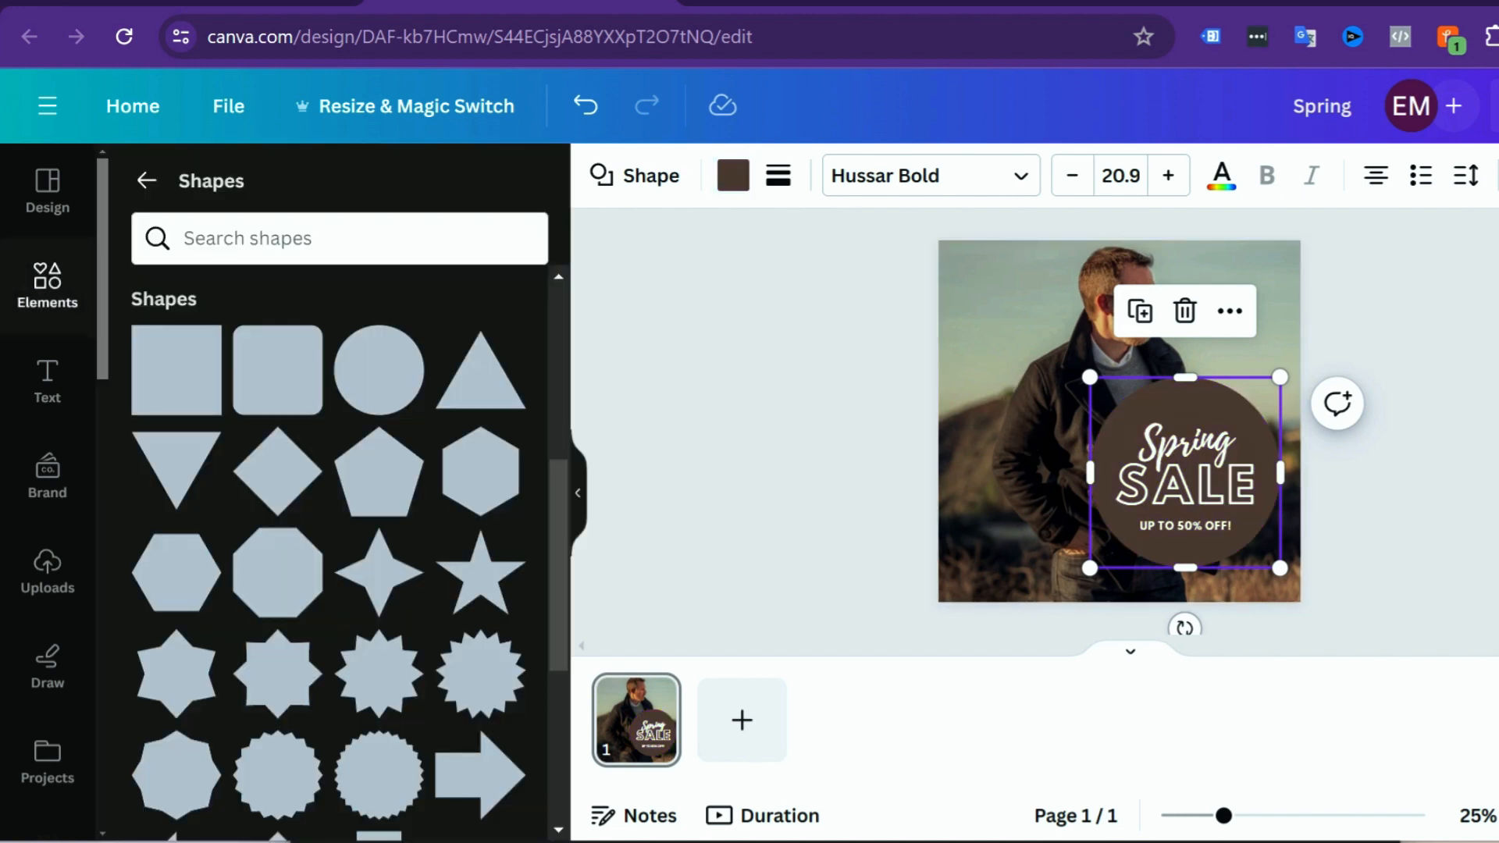
pyautogui.press('Escape')
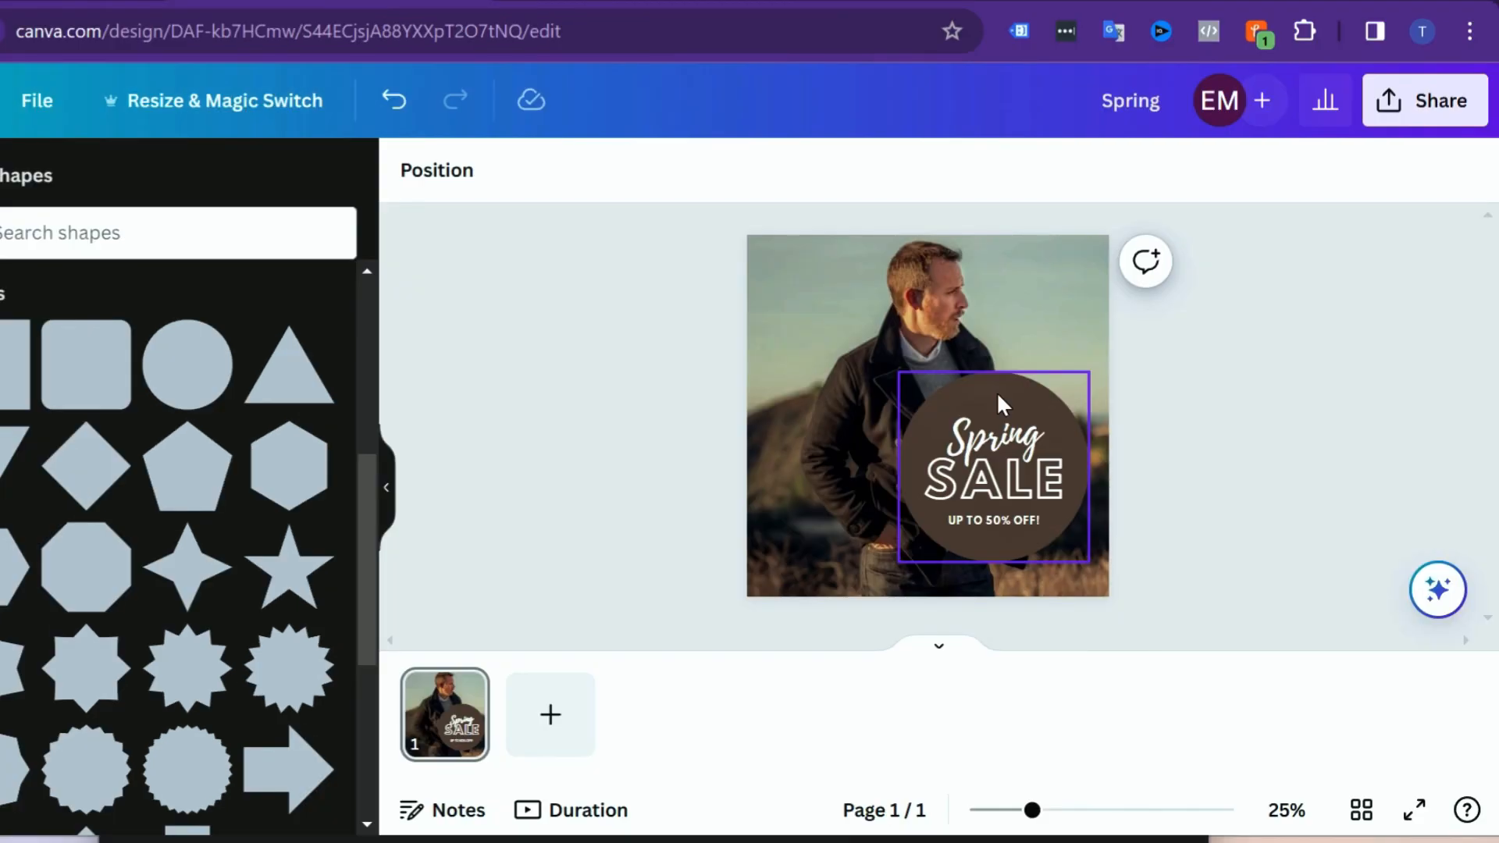
# Step: Set the brown circle's transparency to 60
pyautogui.click(1000, 389)
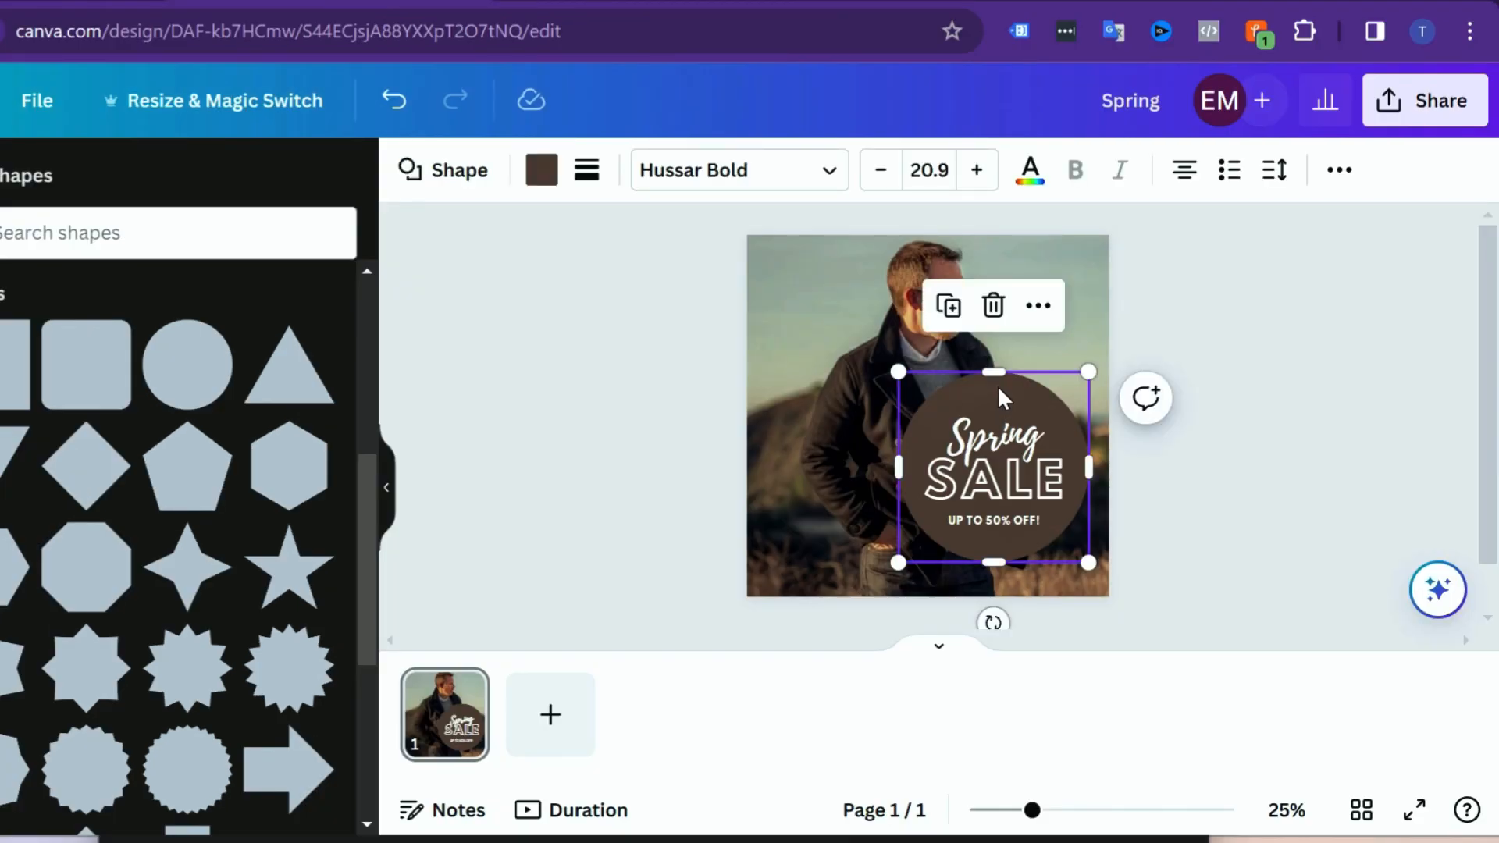
pyautogui.click(1340, 172)
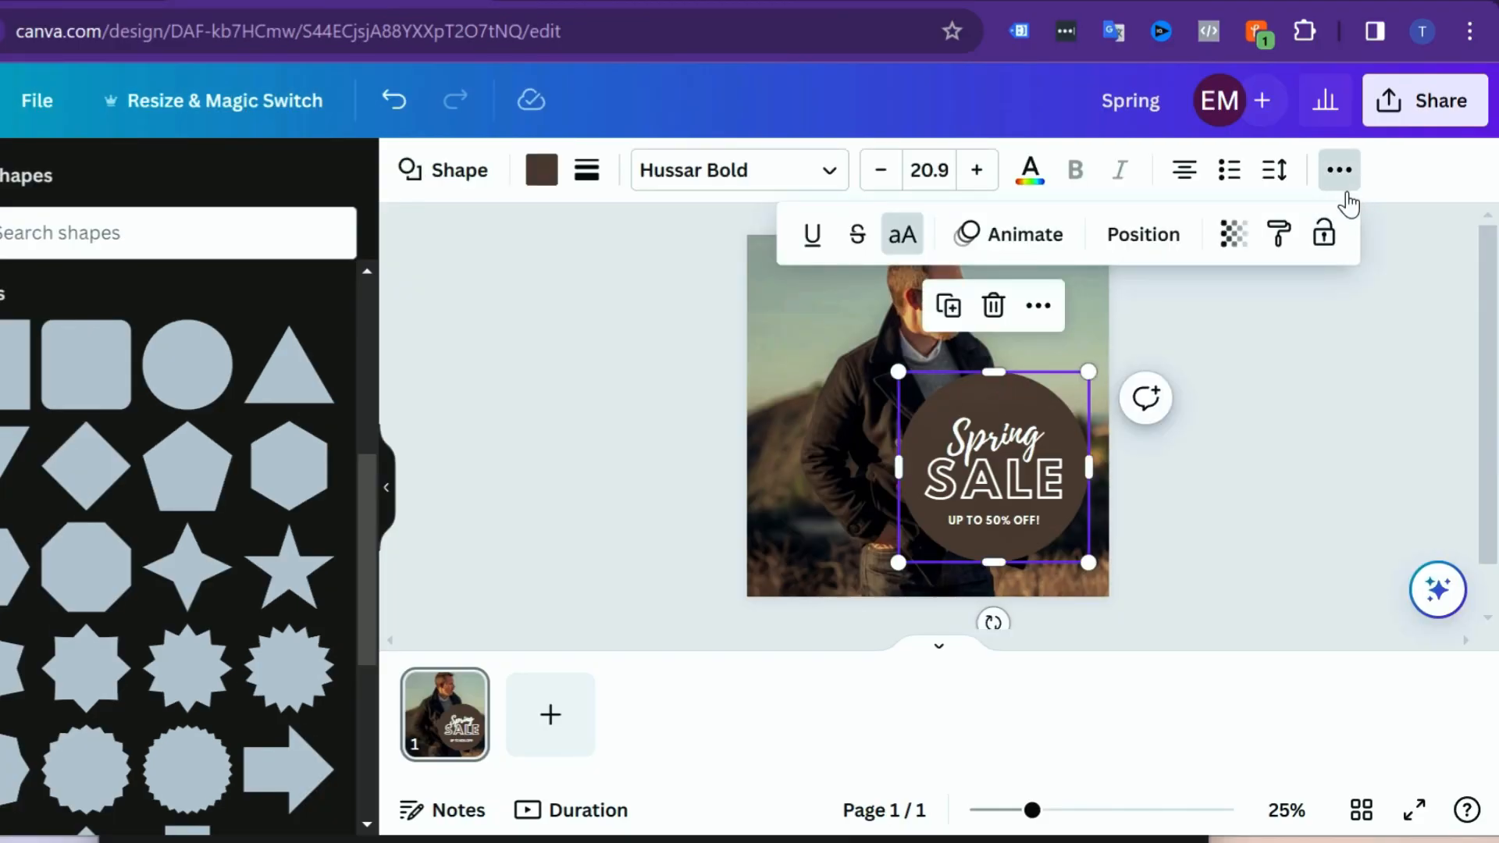
pyautogui.click(1240, 247)
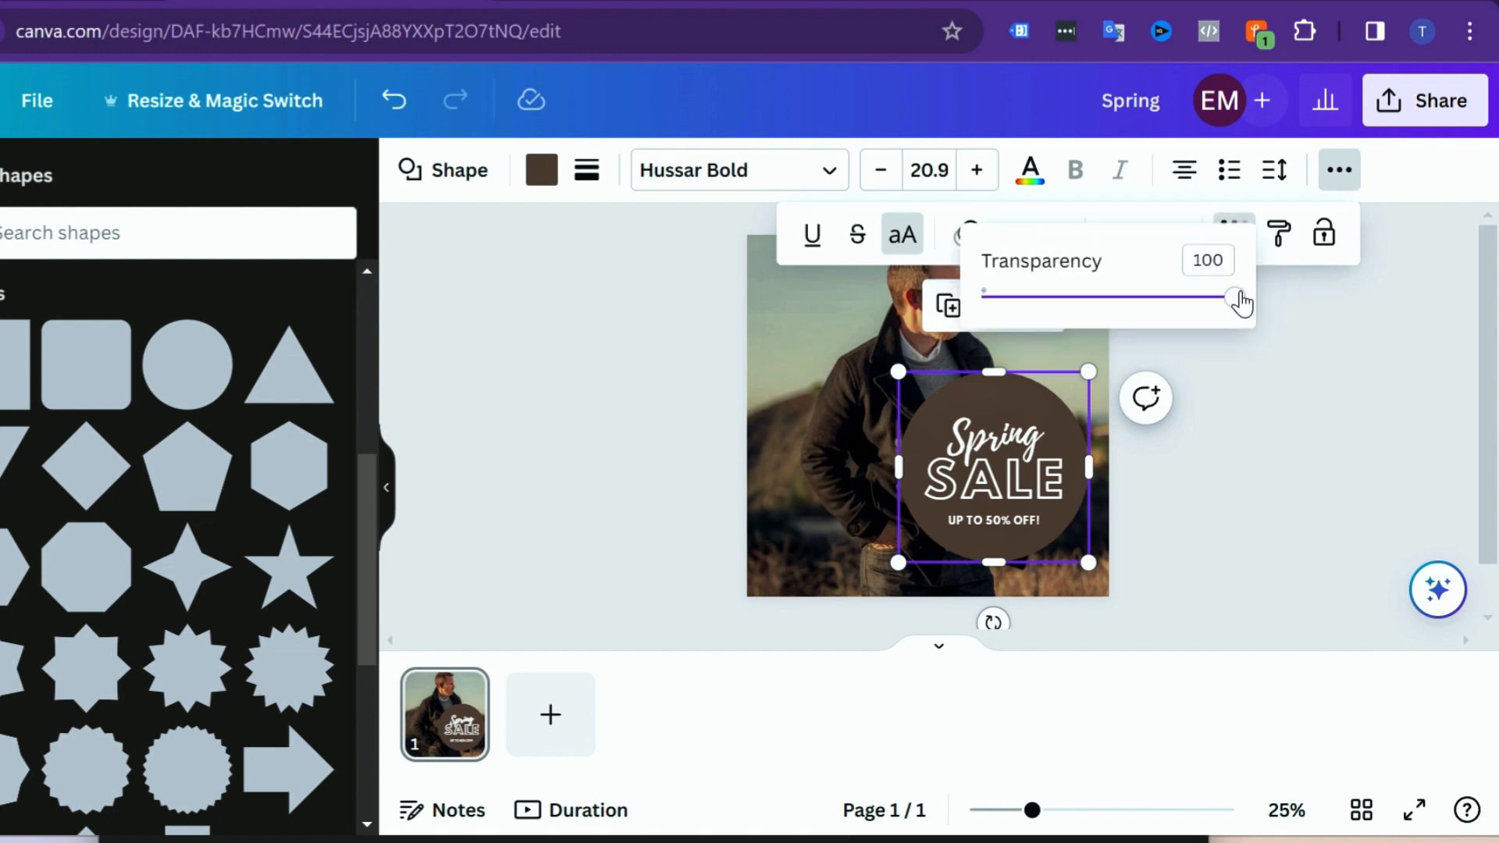
pyautogui.moveTo(1234, 299); pyautogui.dragTo(1120, 299)
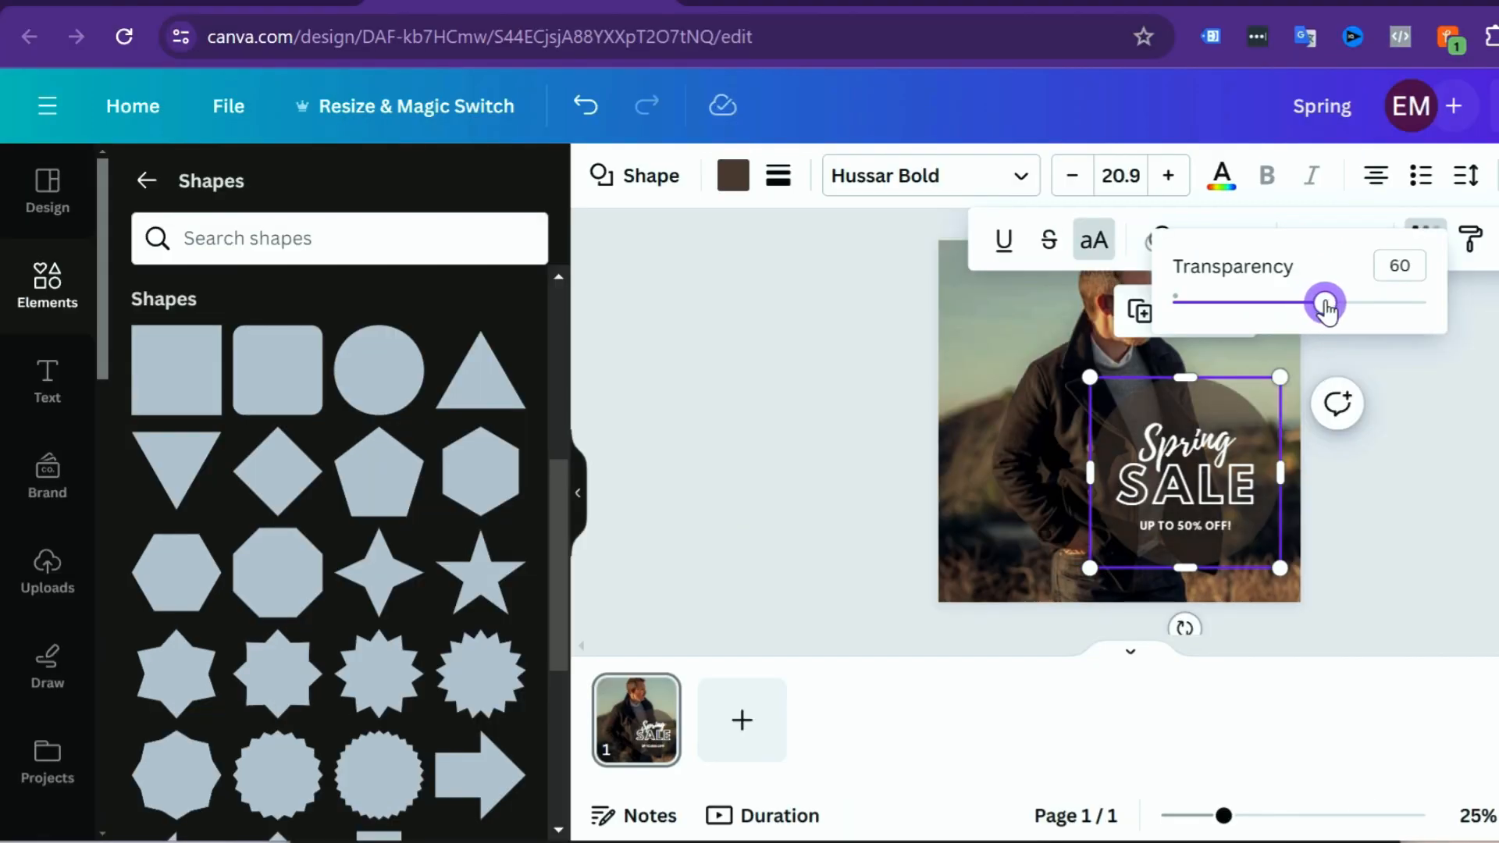
pyautogui.click(1437, 476)
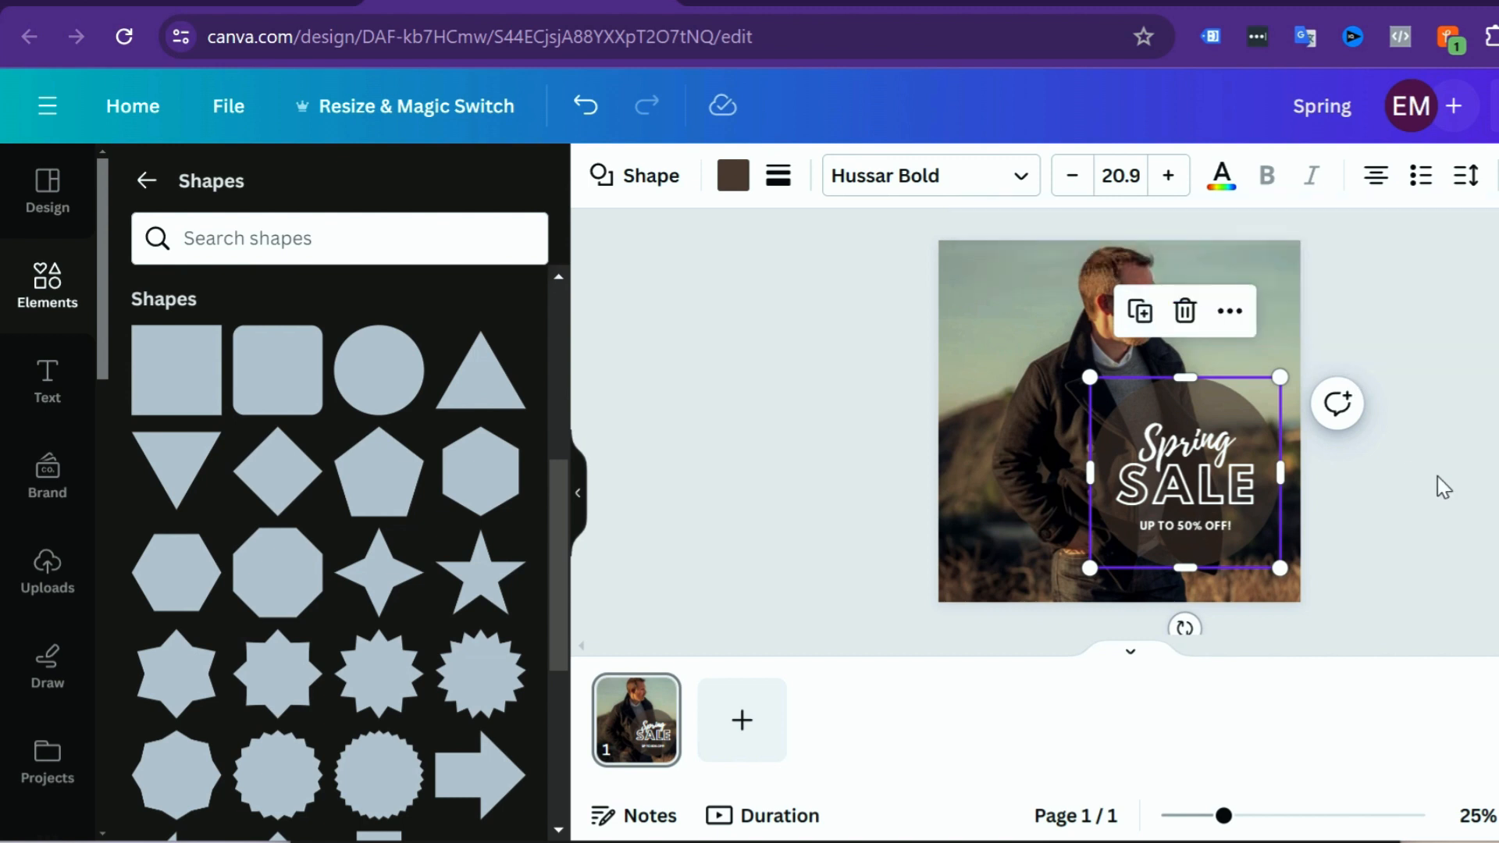
pyautogui.click(1437, 477)
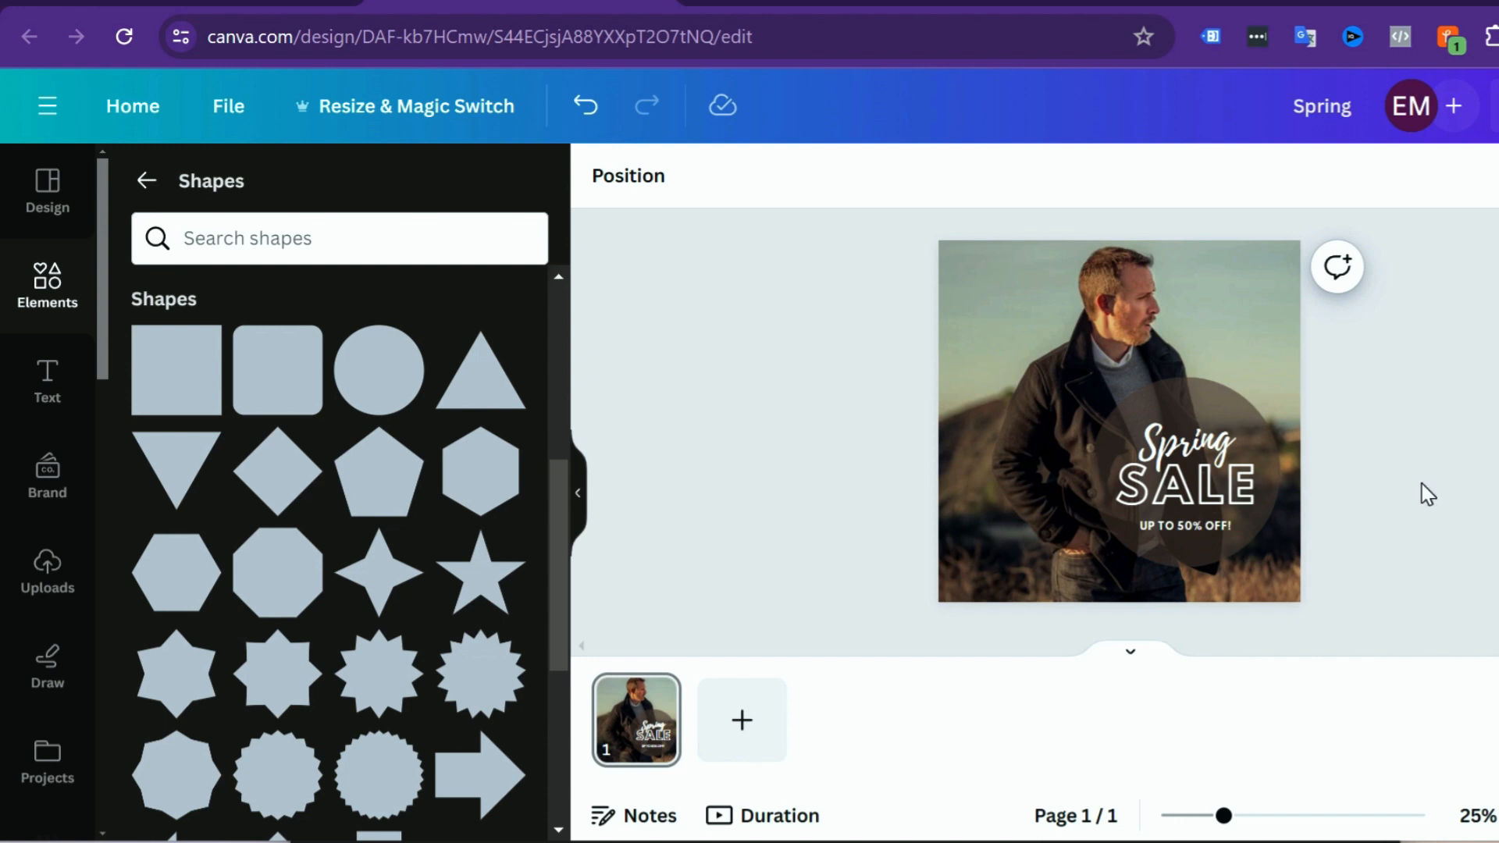
# Step: Nudge the Spring SALE text group slightly upward within the circle, keeping it horizontally centred
pyautogui.click(1186, 470)
pyautogui.click(1188, 461)
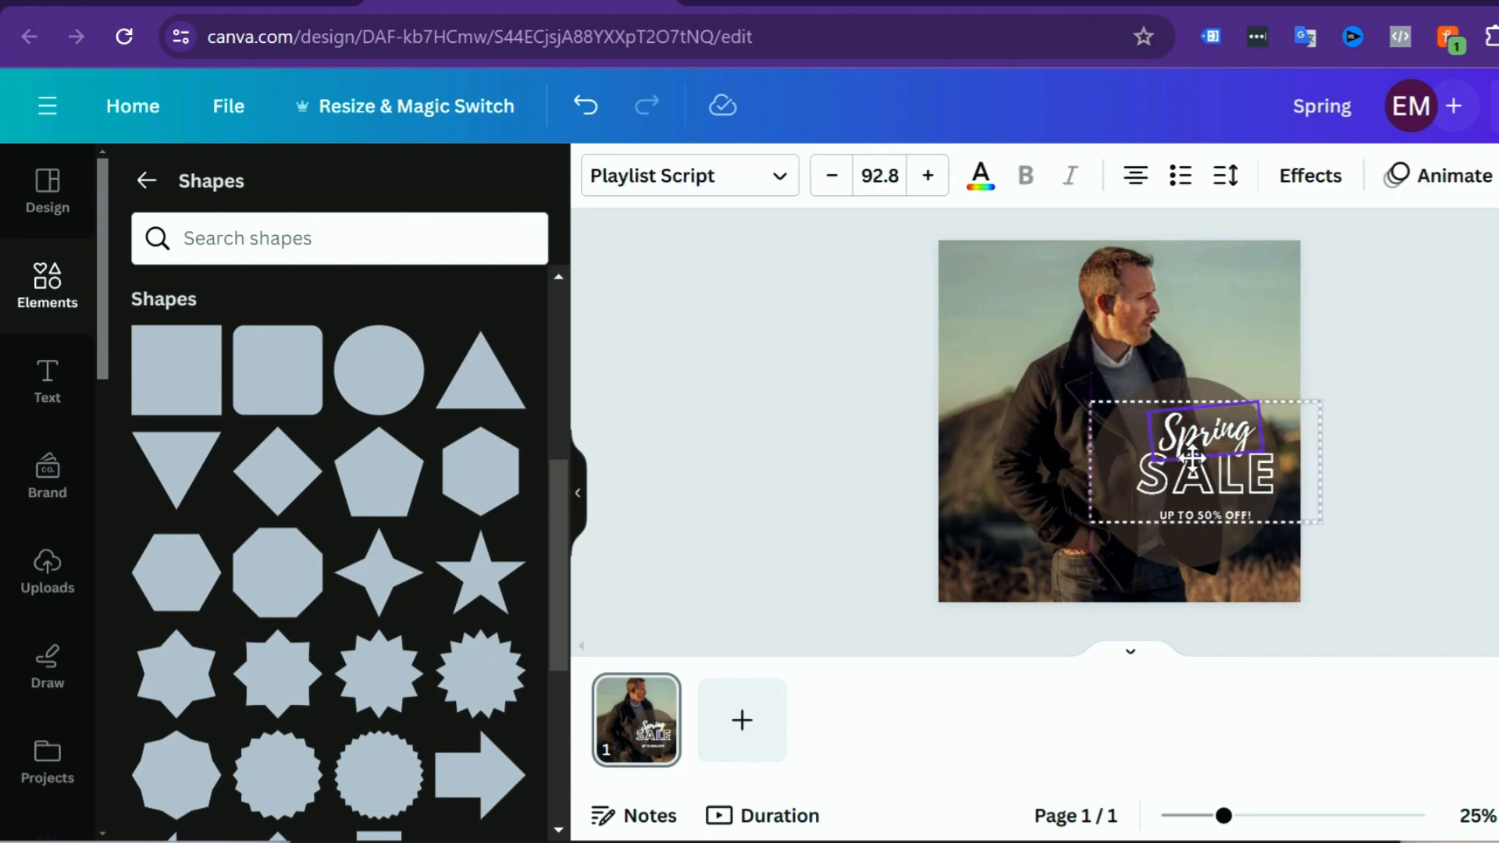
pyautogui.moveTo(1188, 461); pyautogui.dragTo(1178, 461)
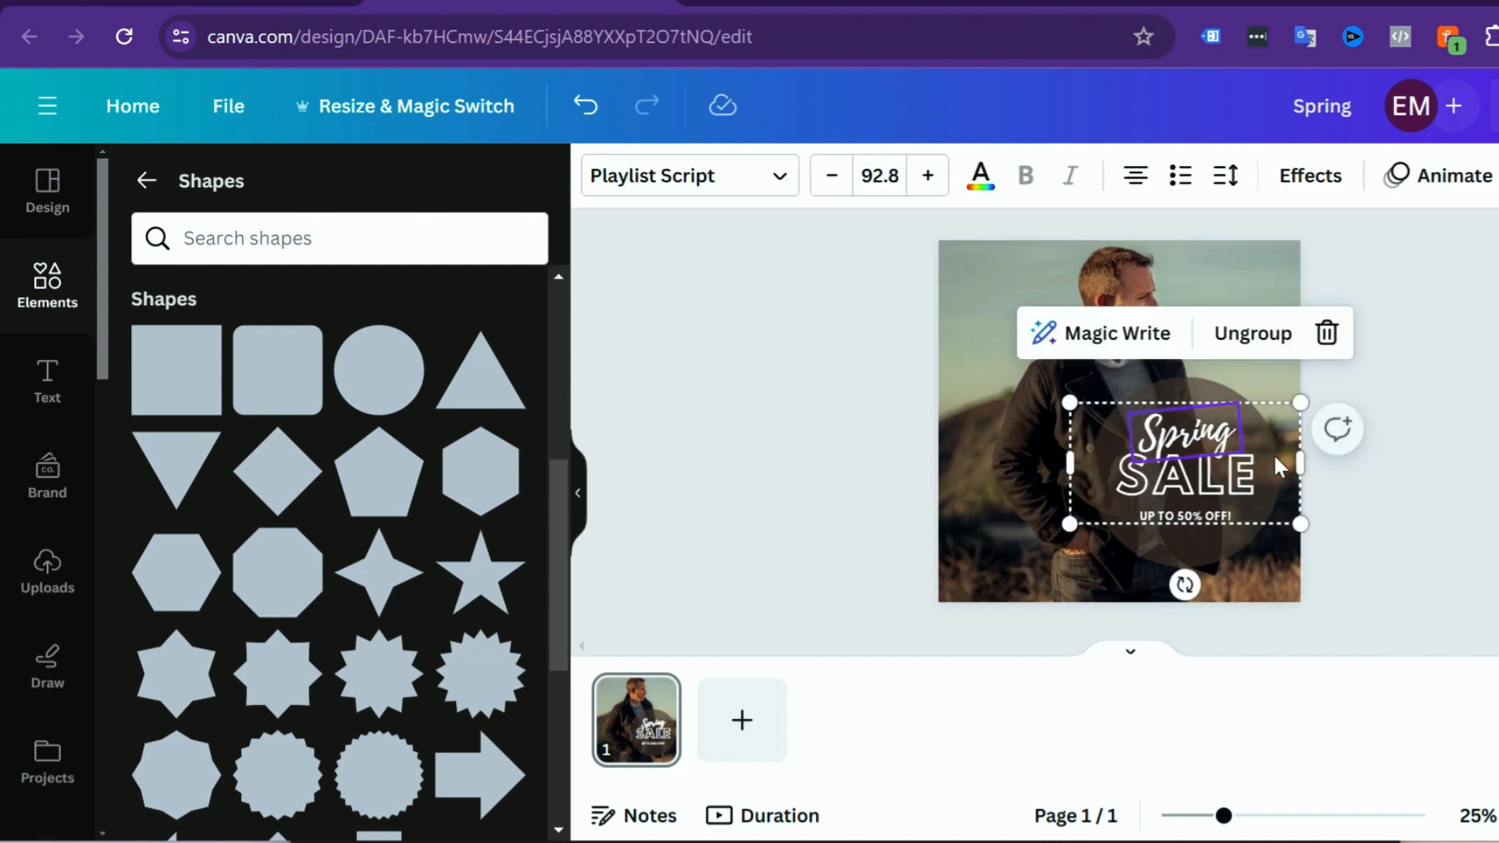
pyautogui.click(1439, 447)
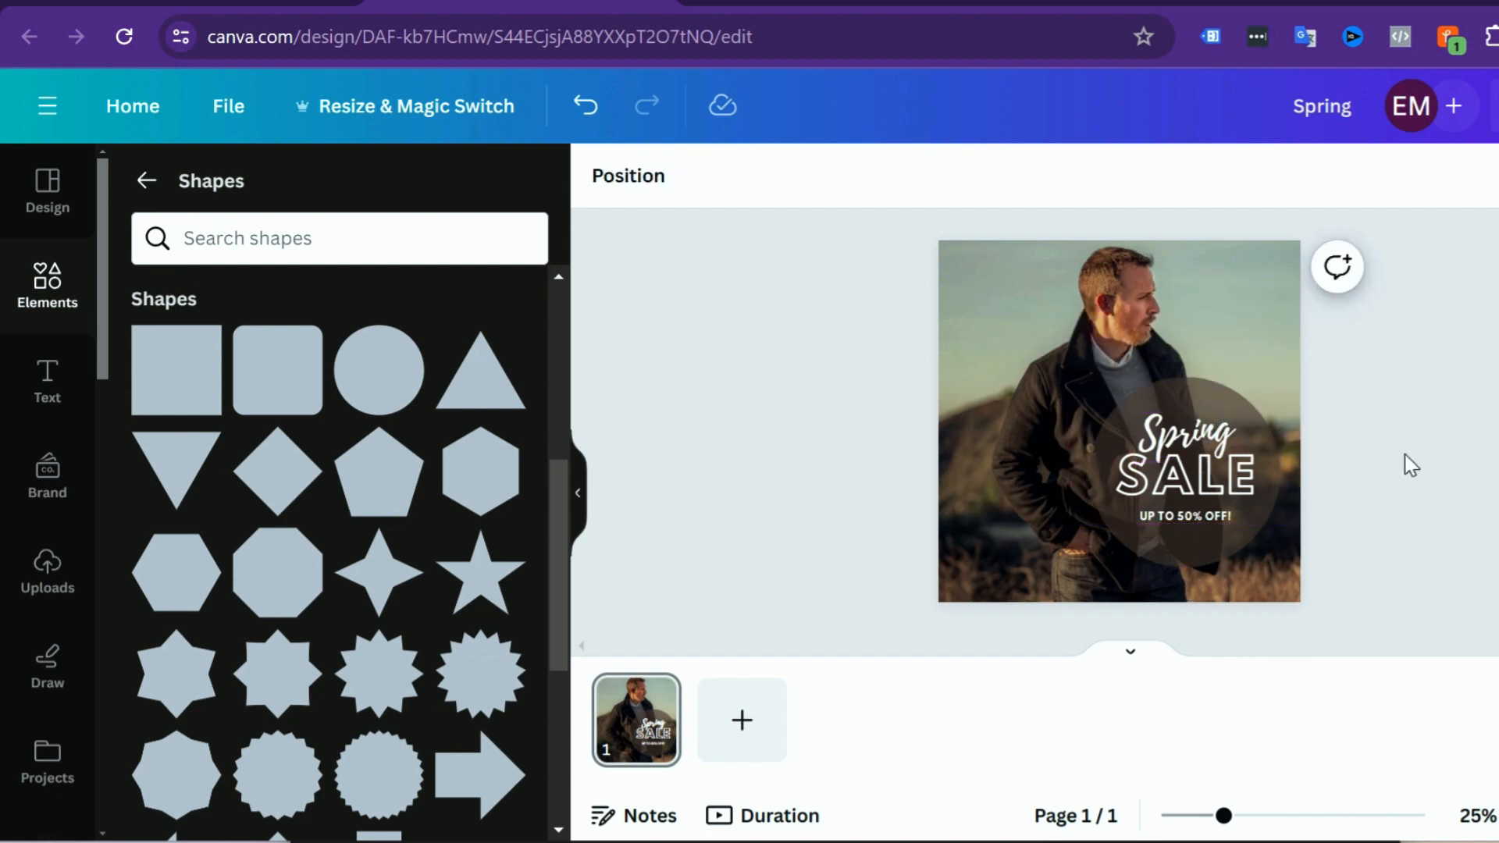
# Step: Apply the Burst text animation to the word "Spring" in the sale text group
pyautogui.click(1169, 442)
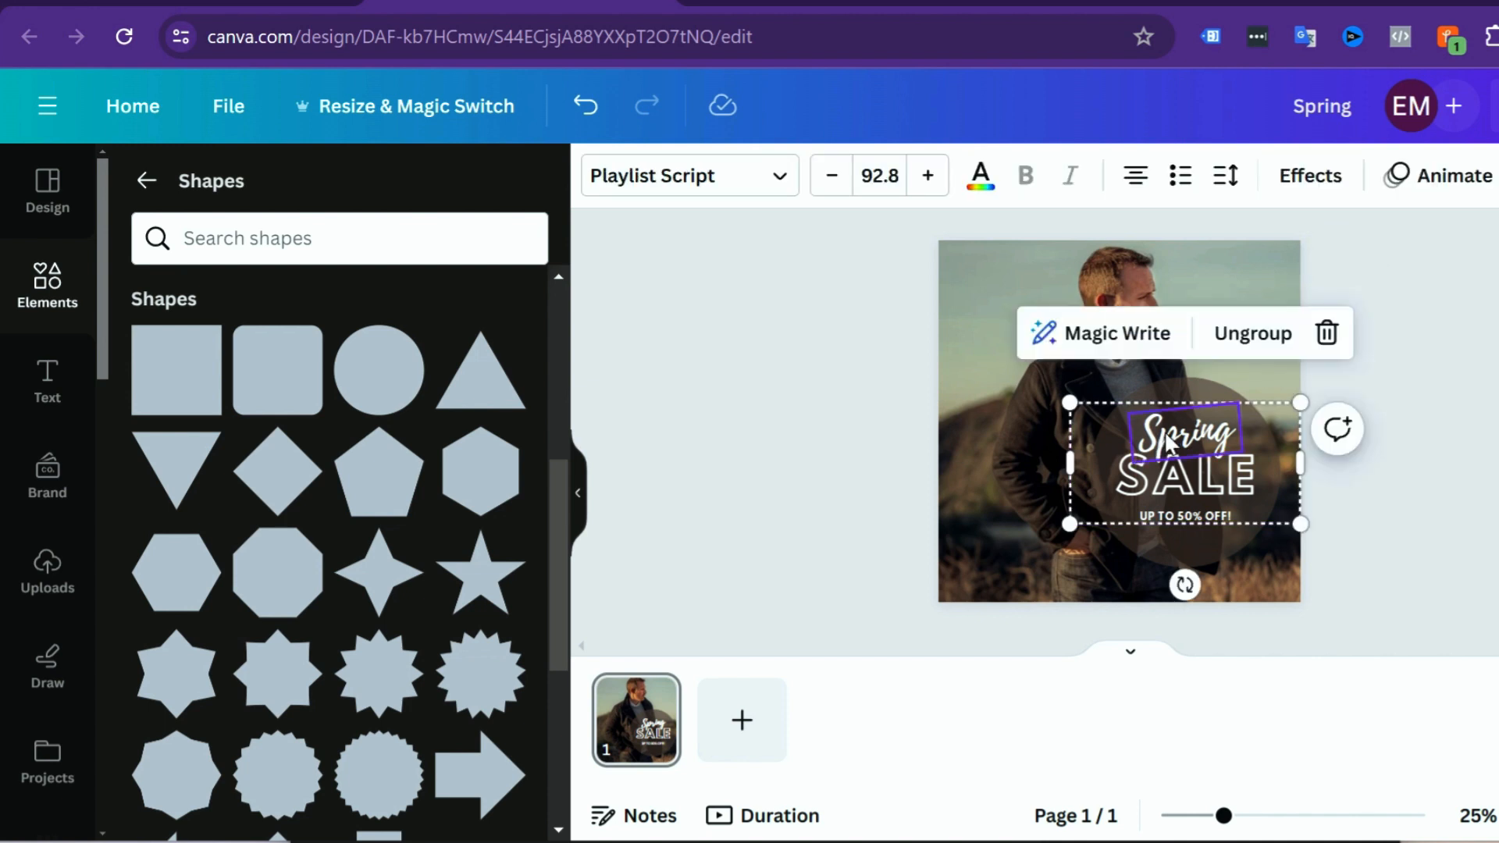
pyautogui.click(1456, 178)
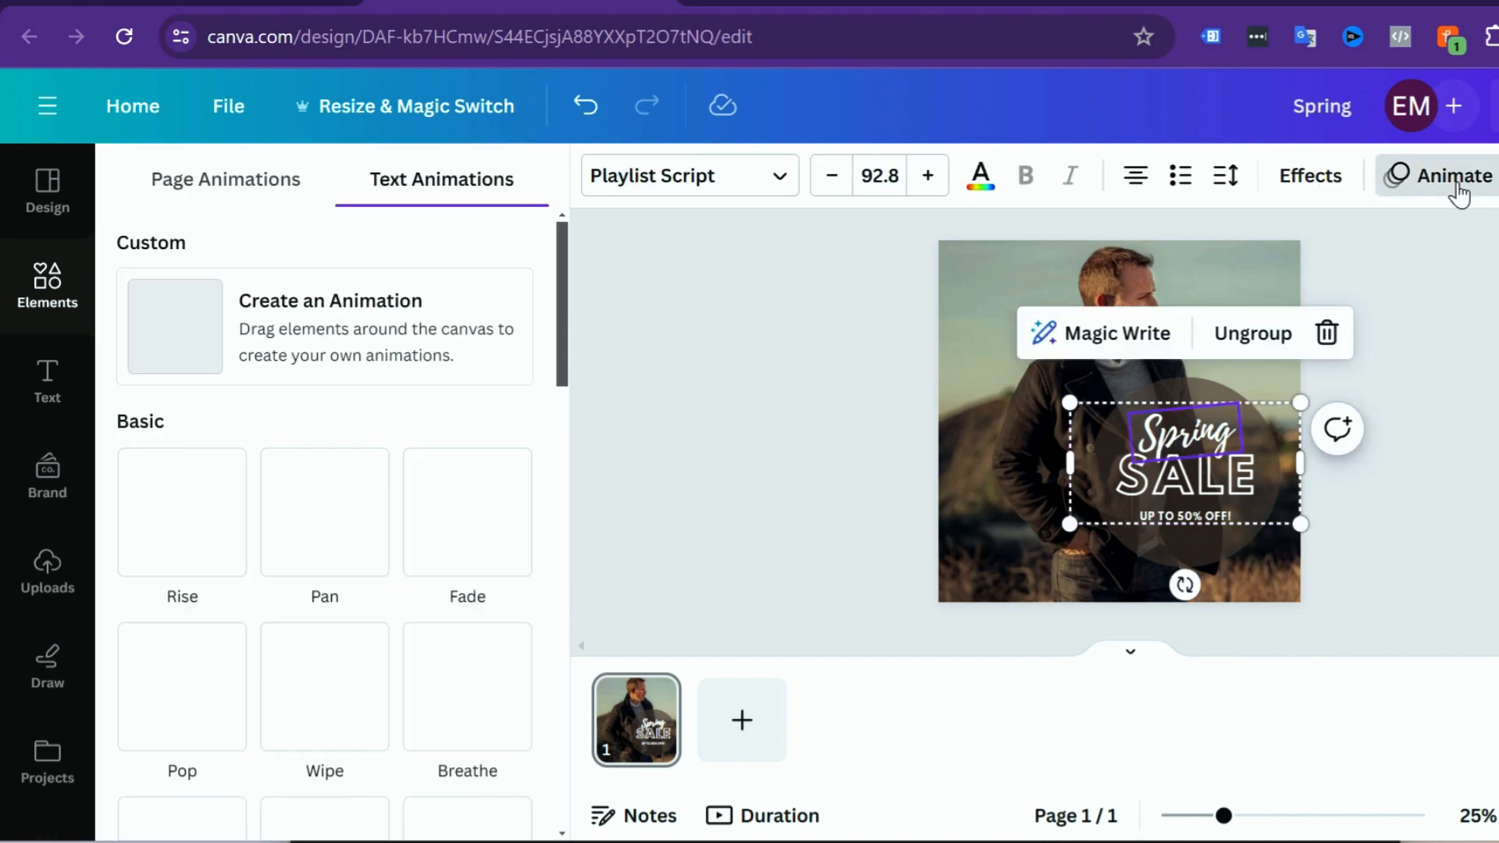
pyautogui.moveTo(570, 292); pyautogui.dragTo(592, 331)
pyautogui.scroll(1, 445, 375)
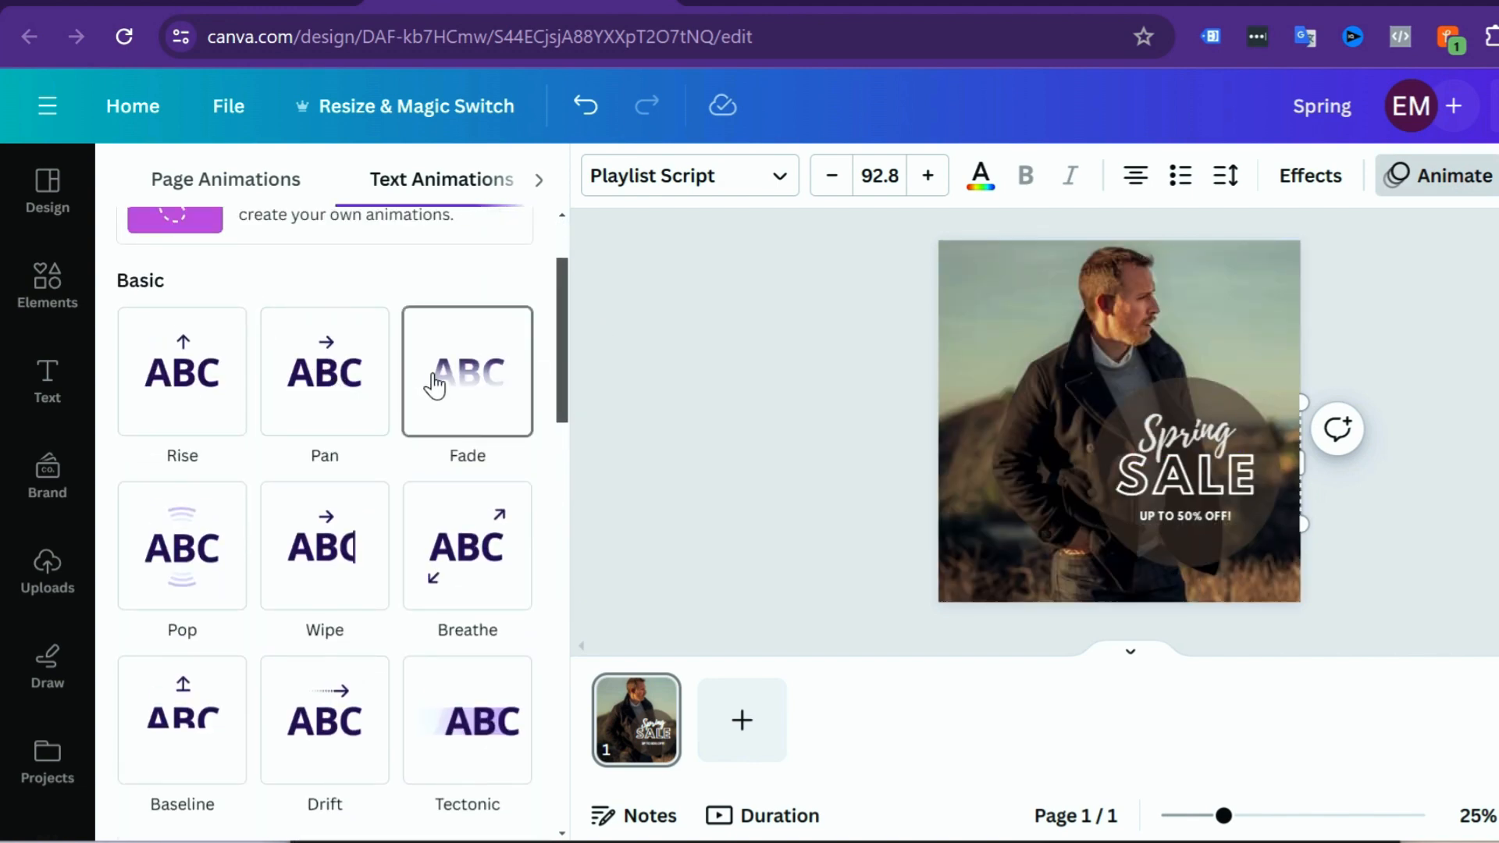
pyautogui.scroll(-2, 474, 570)
pyautogui.scroll(-3, 476, 581)
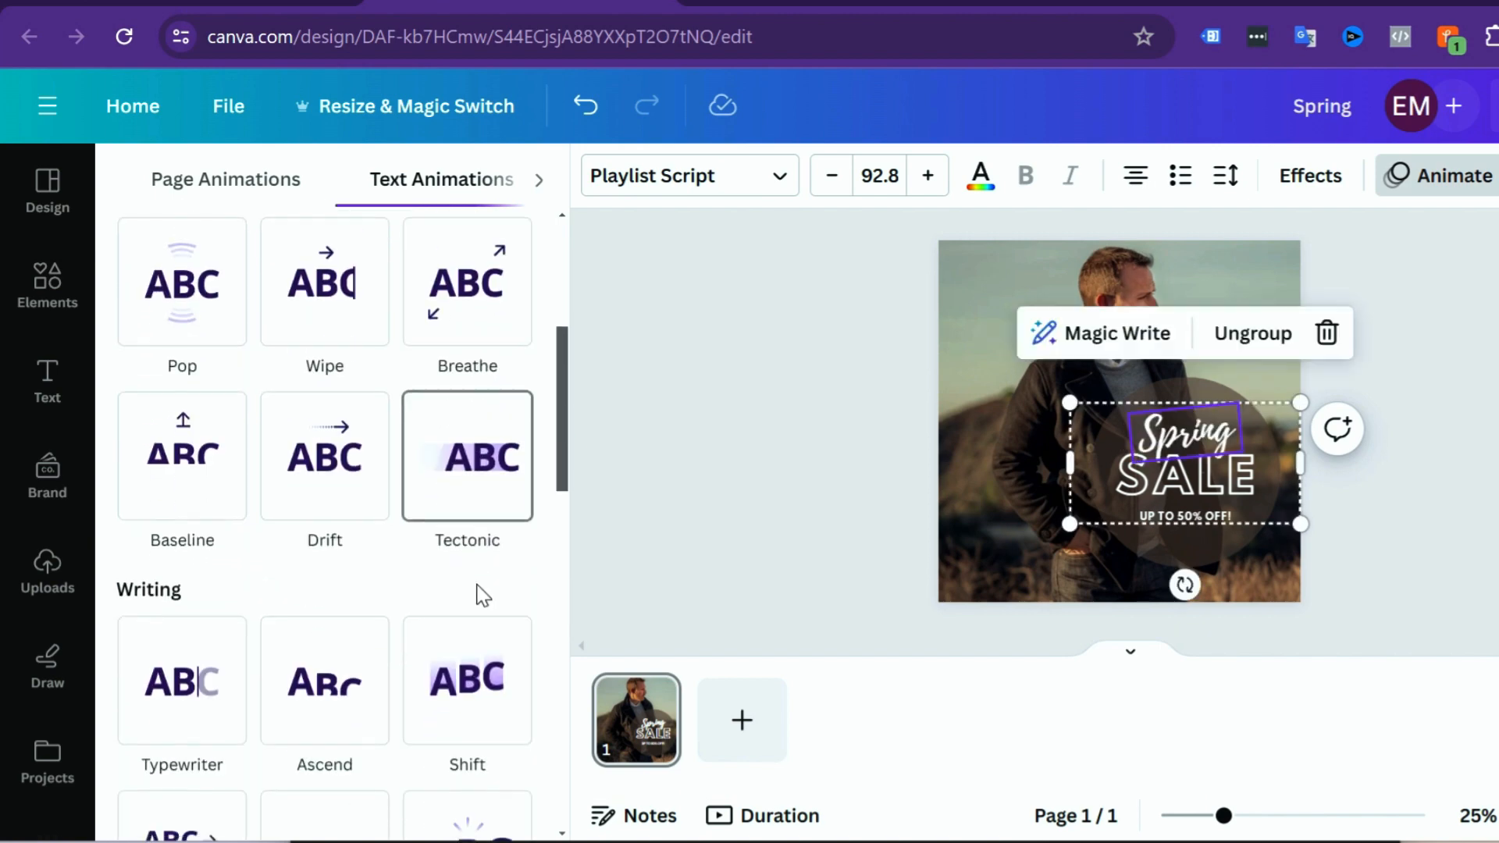
pyautogui.scroll(-4, 483, 546)
pyautogui.scroll(-1, 483, 539)
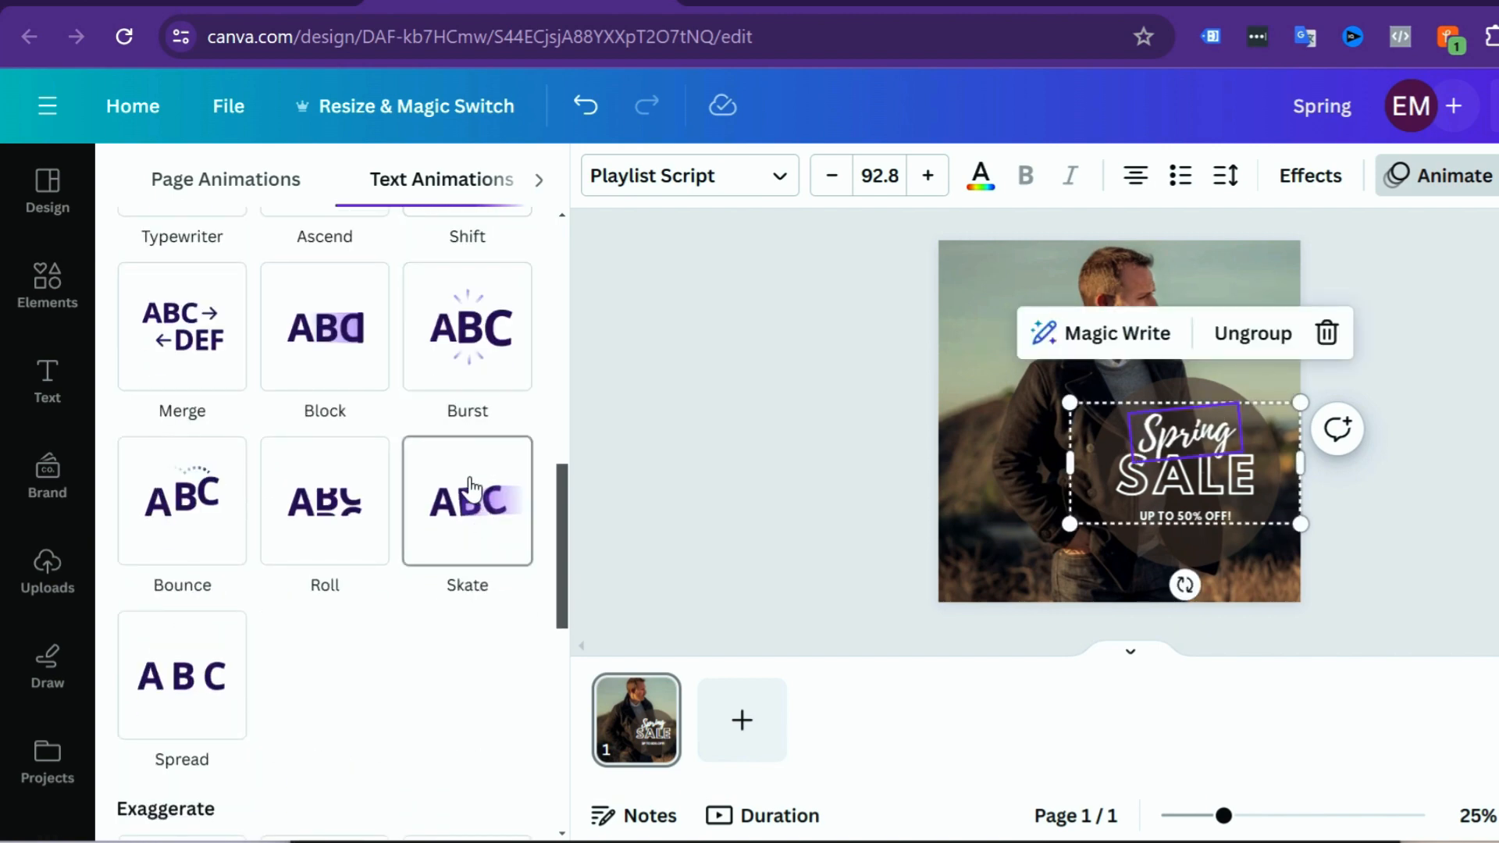
pyautogui.click(467, 359)
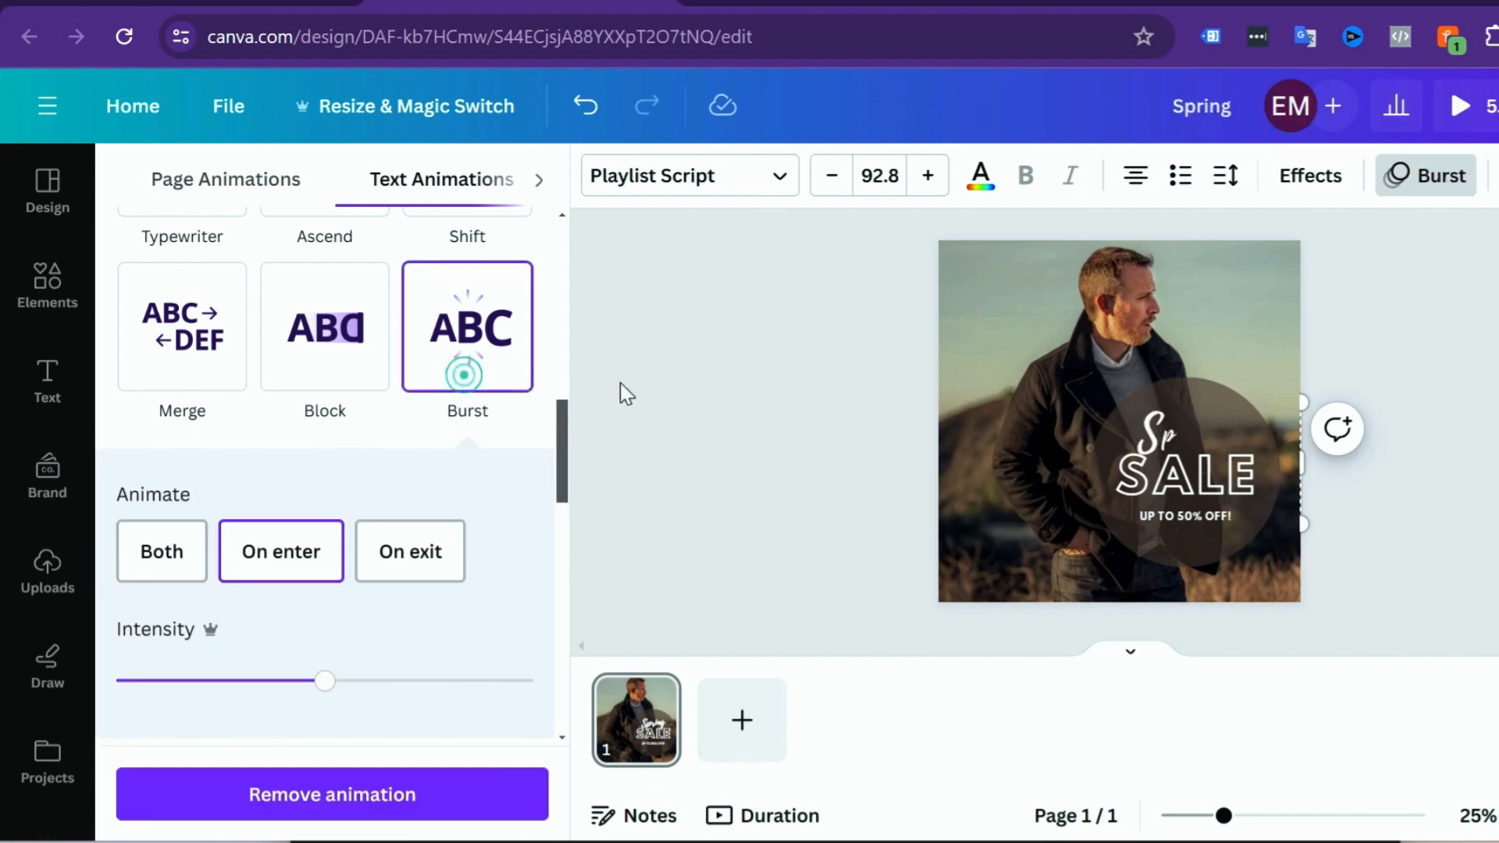
# Step: Apply the Stomp text animation to the word "SALE"
pyautogui.click(1198, 481)
pyautogui.click(1207, 491)
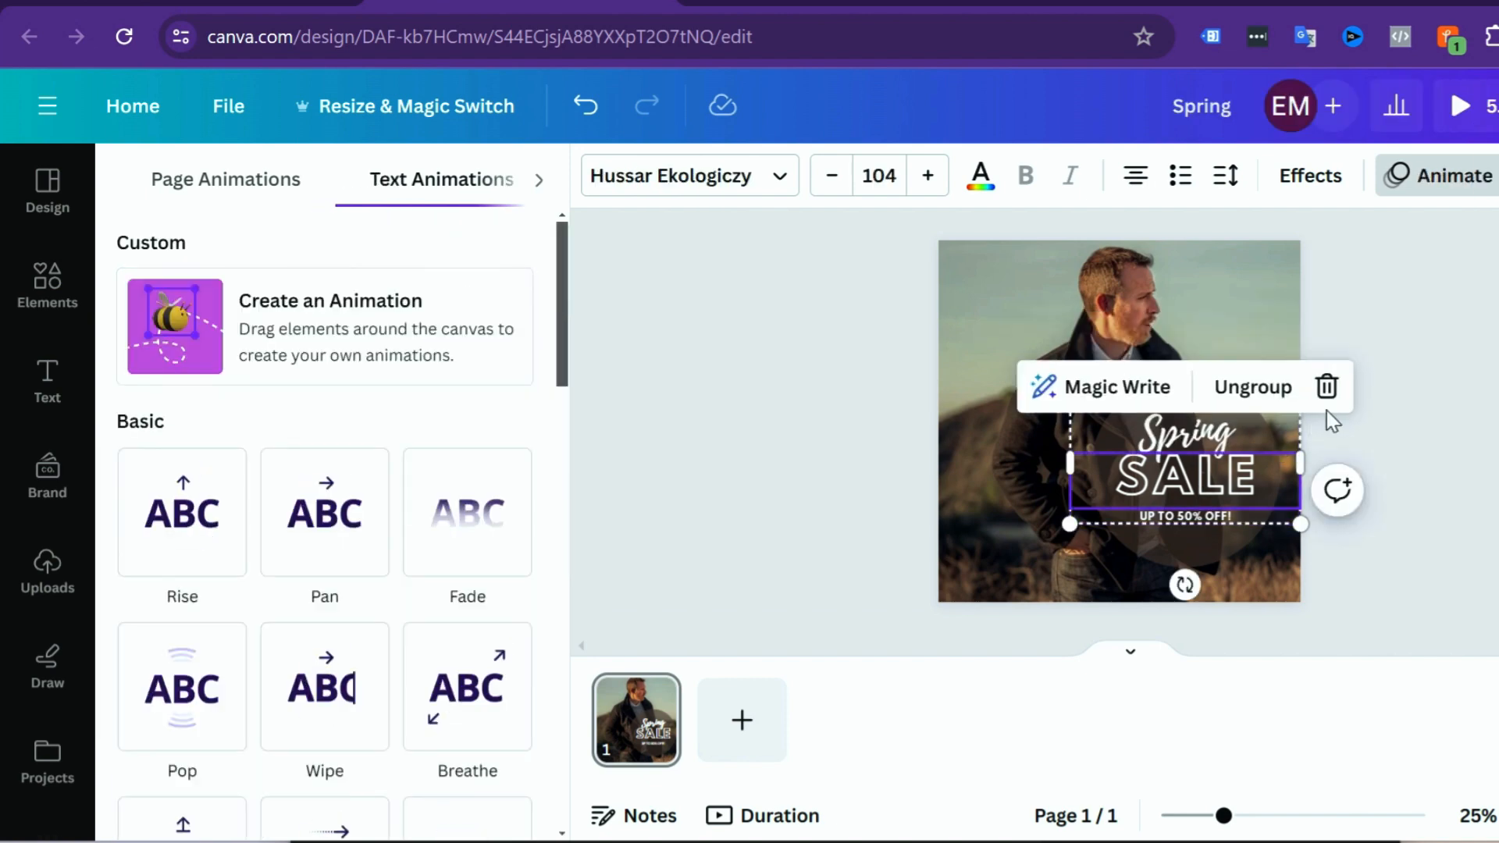
pyautogui.moveTo(554, 336); pyautogui.dragTo(573, 711)
pyautogui.click(182, 613)
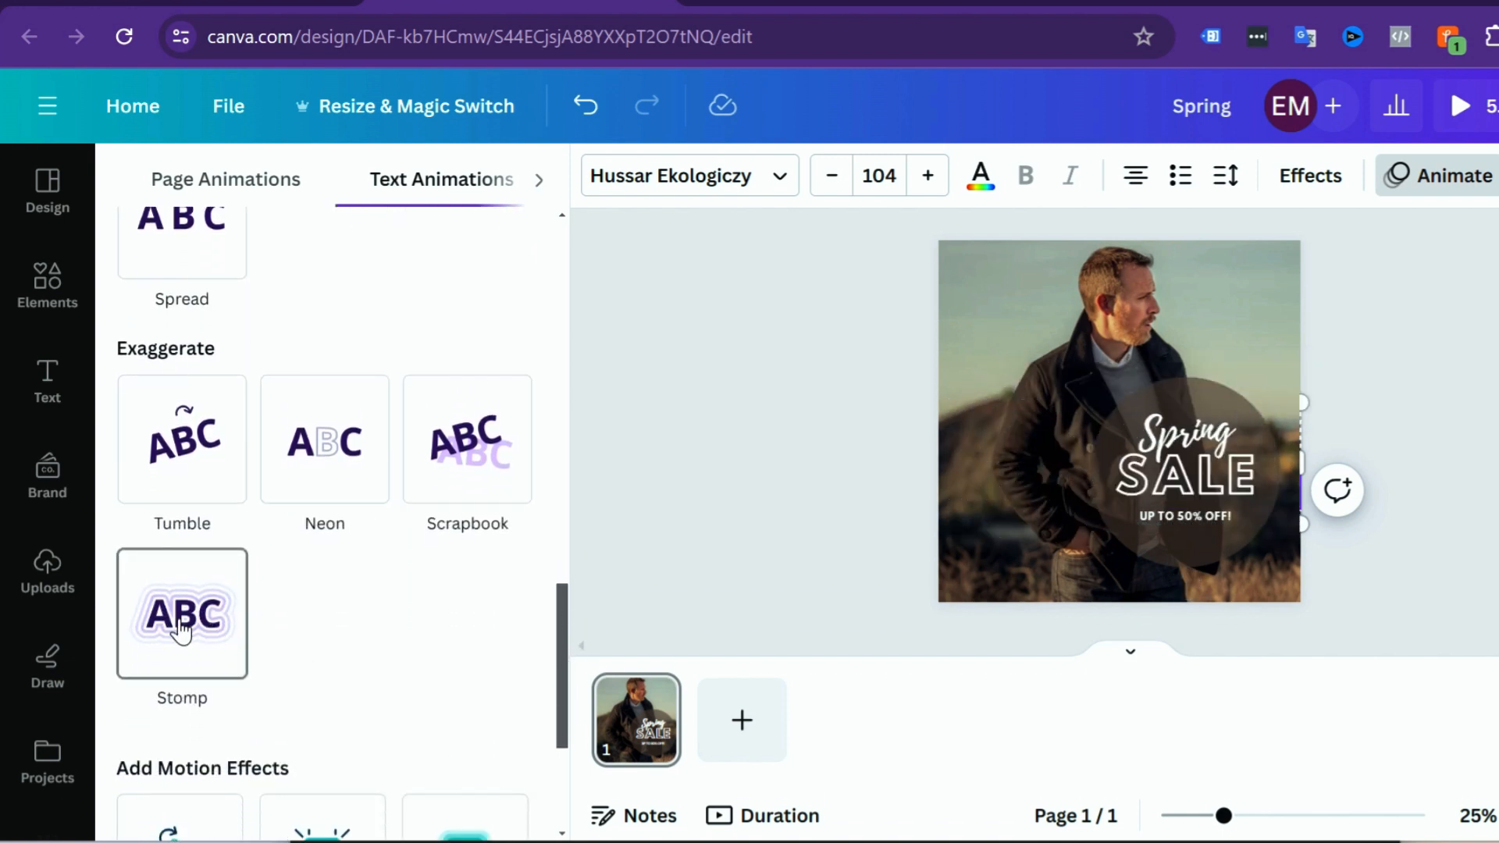
# Step: Add the Wiggle motion effect to the "UP TO 50% OFF!" line and close the animation options
pyautogui.click(1197, 521)
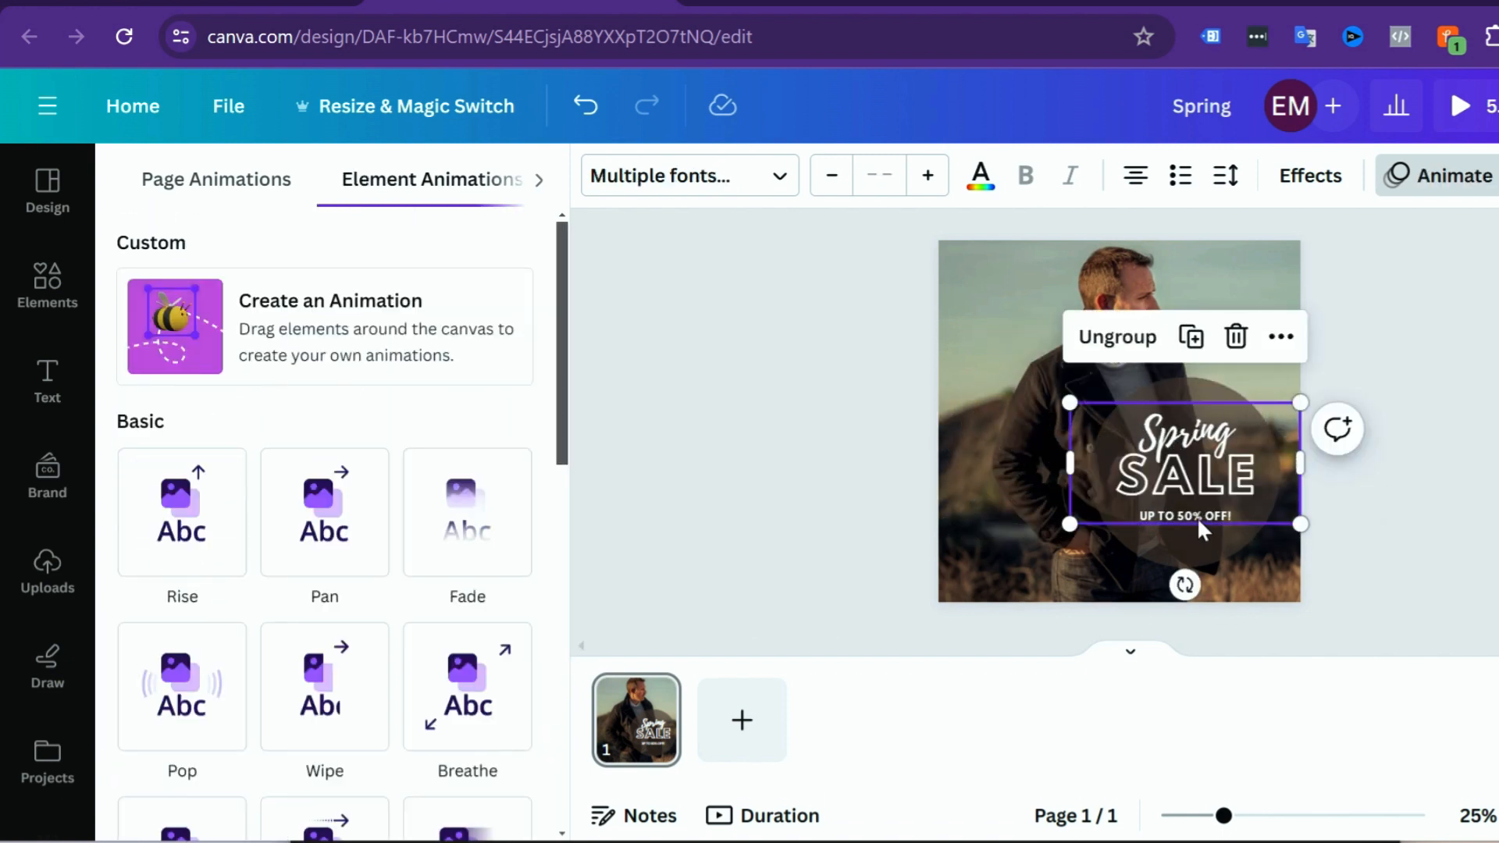
pyautogui.click(1198, 517)
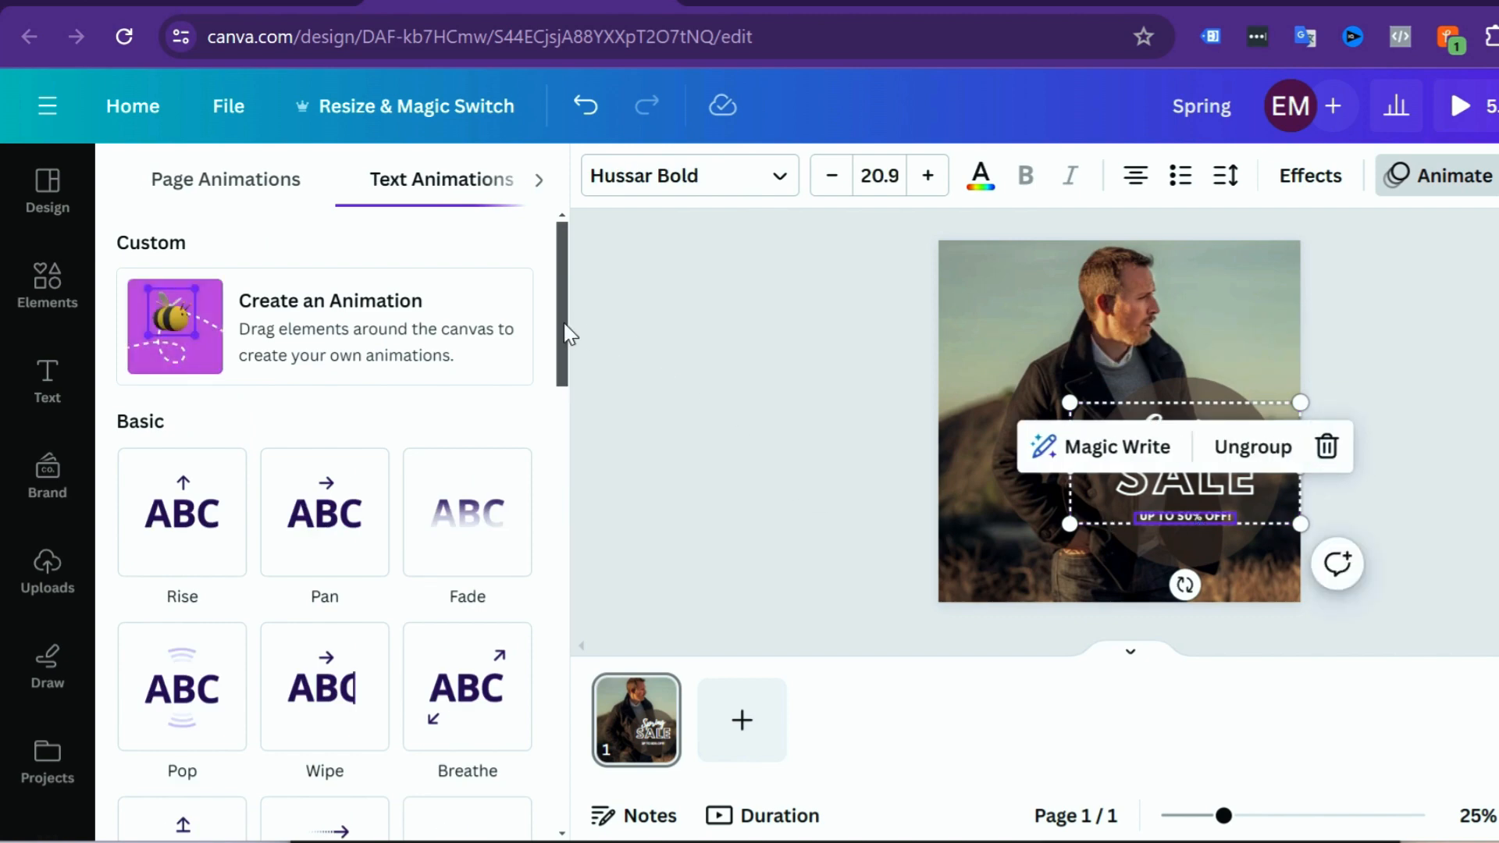
pyautogui.moveTo(563, 323); pyautogui.dragTo(462, 745)
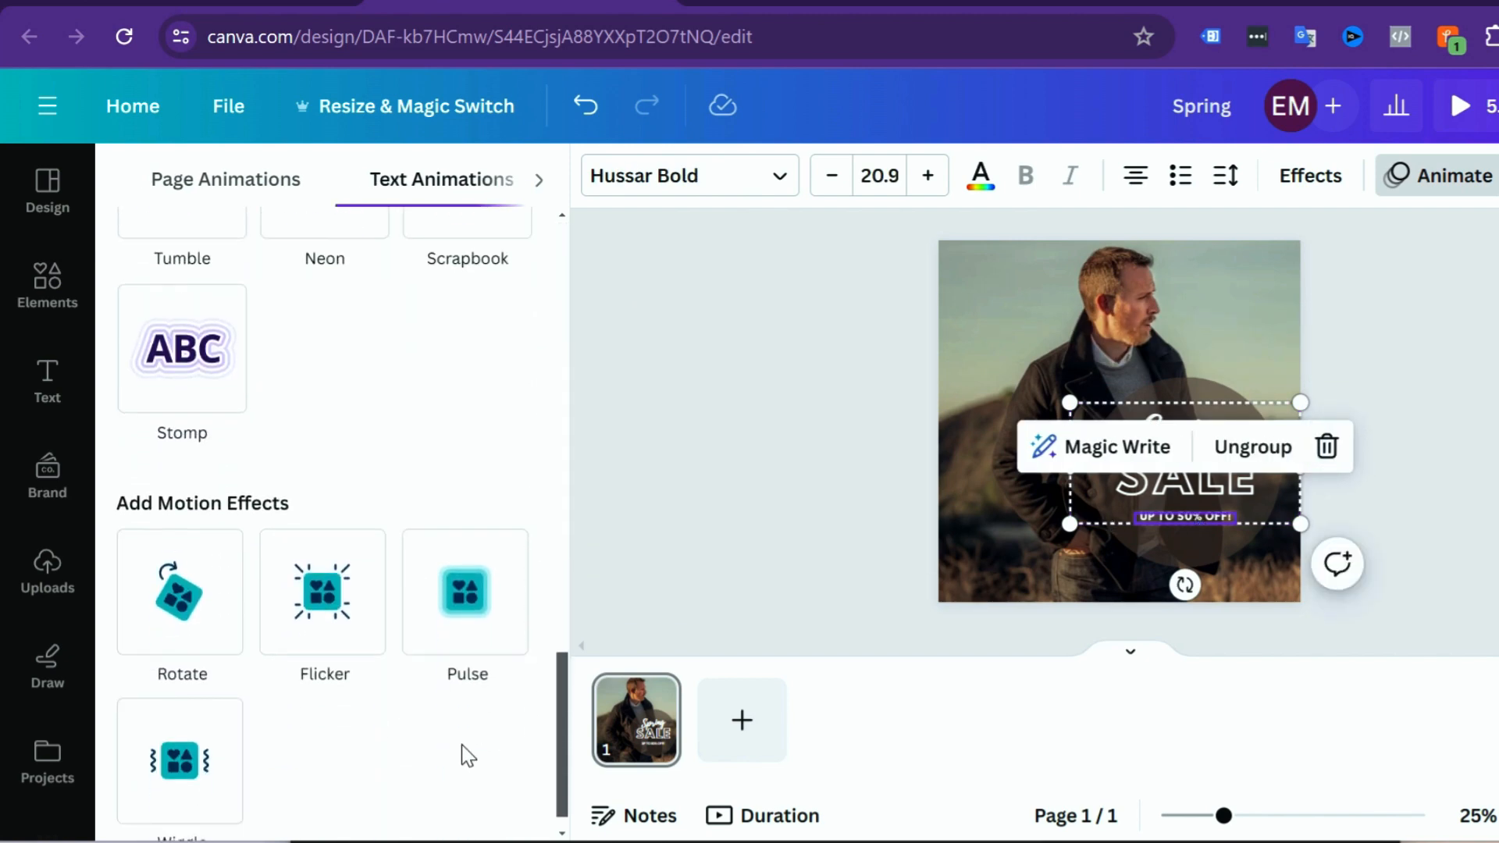
pyautogui.click(190, 758)
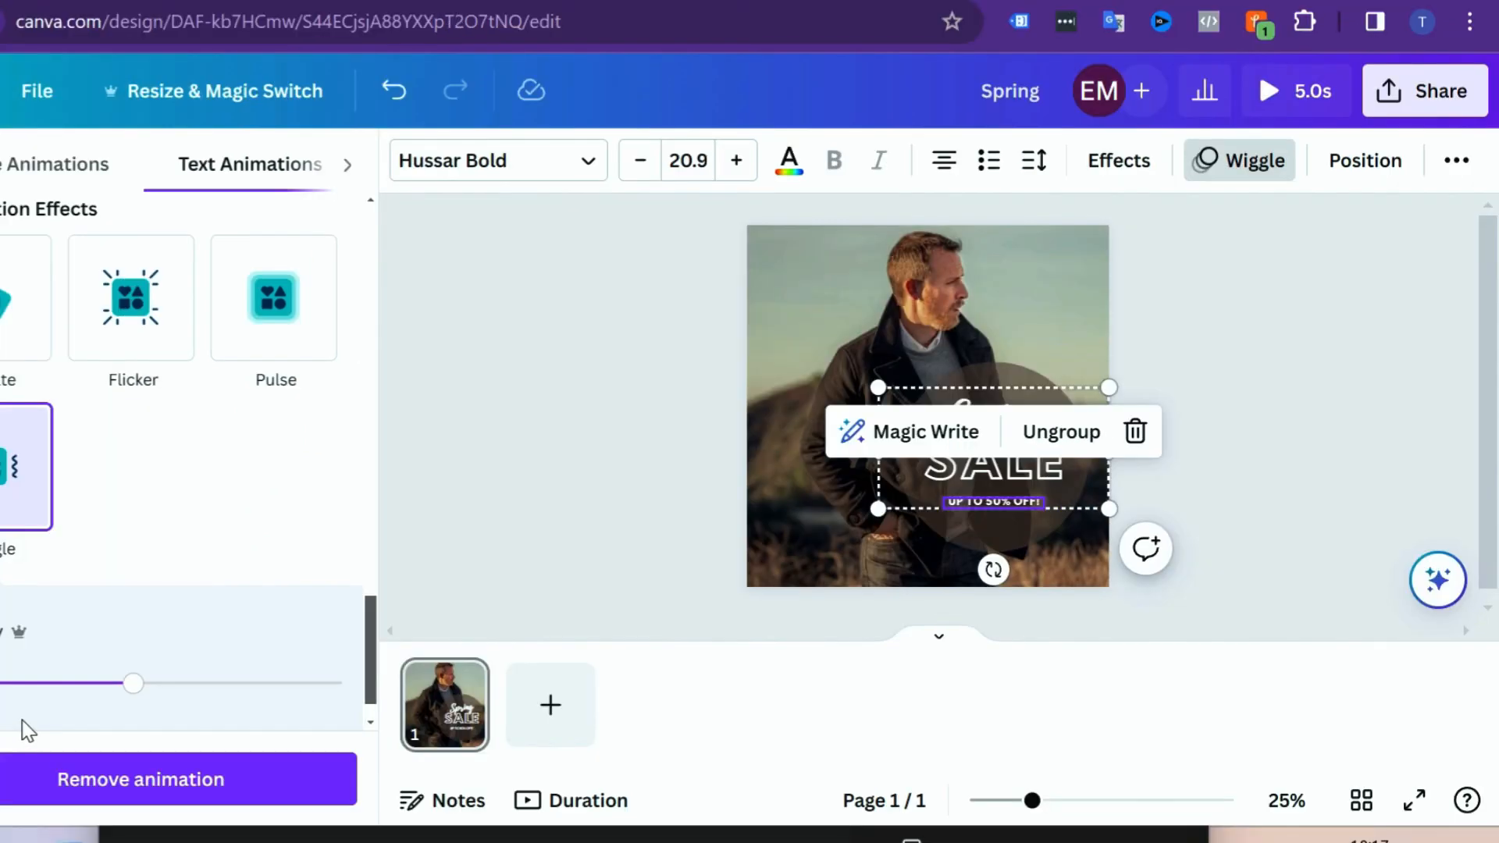
pyautogui.click(1385, 465)
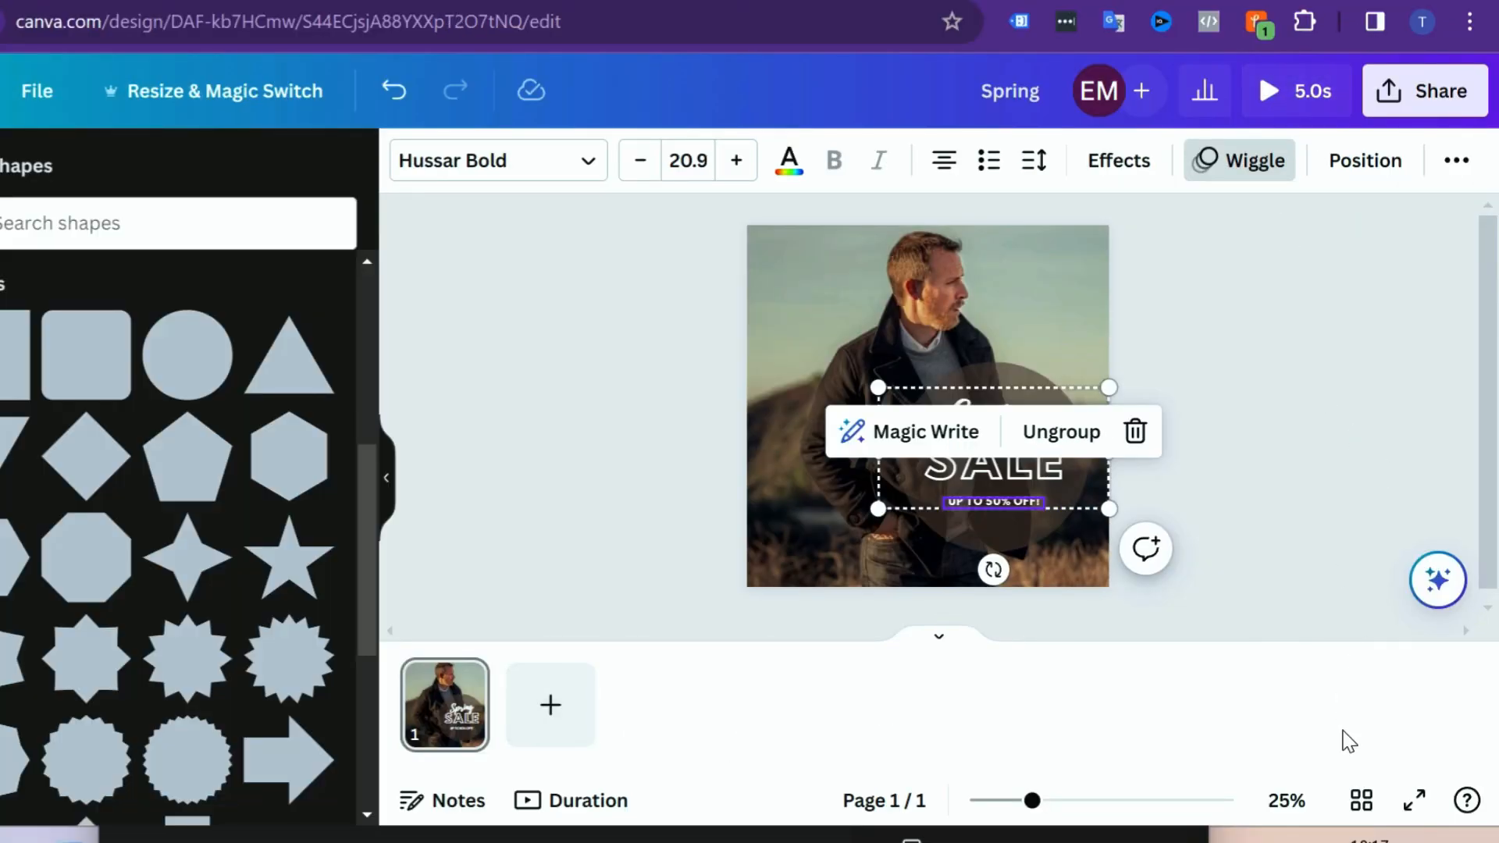
# Step: Play the animated design in full screen, pause it, and return to the editor with nothing selected
pyautogui.click(1417, 816)
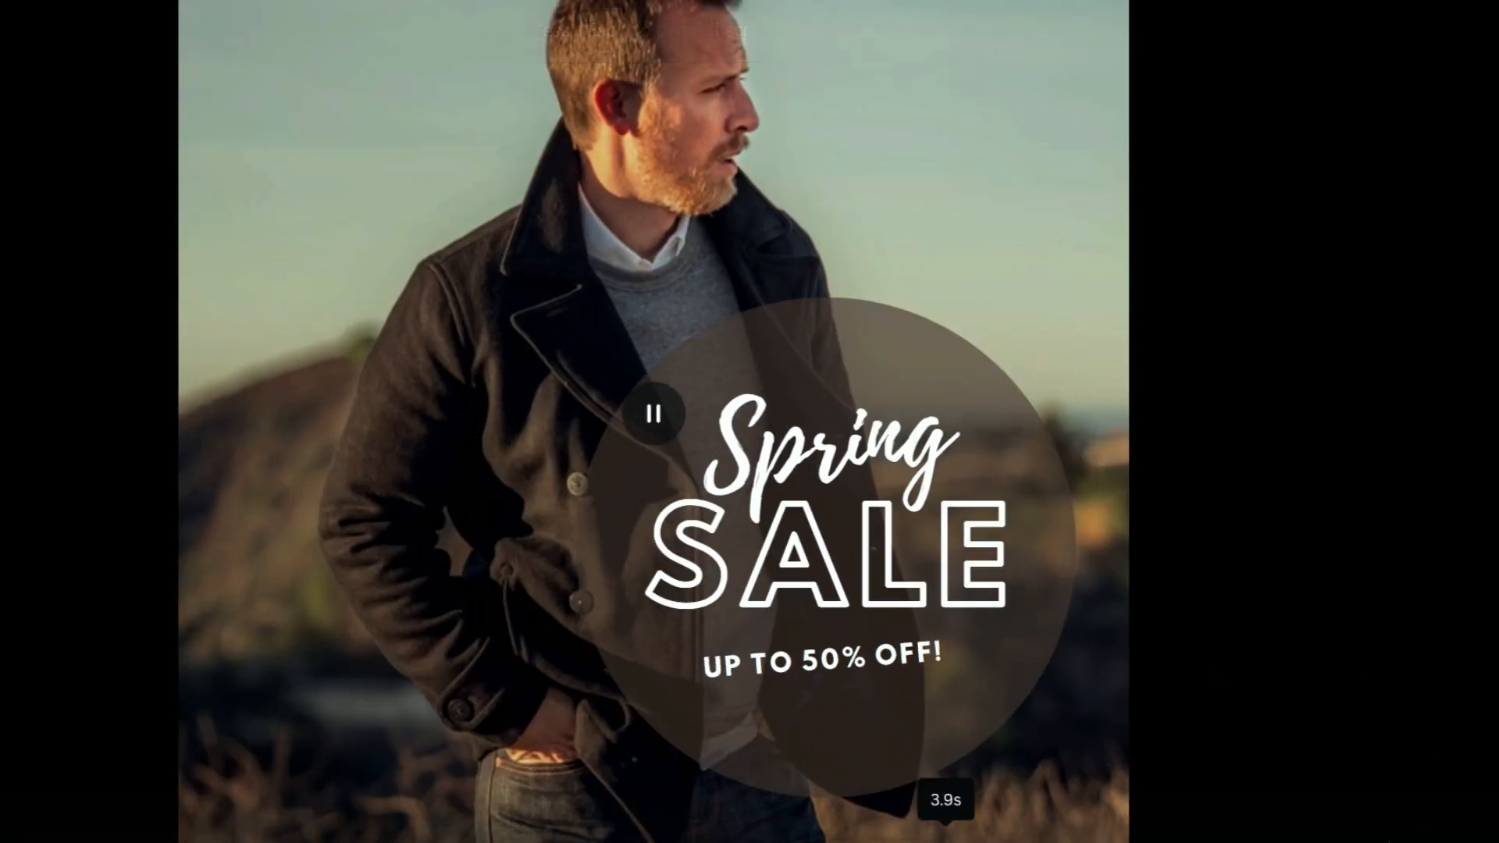
pyautogui.click(645, 397)
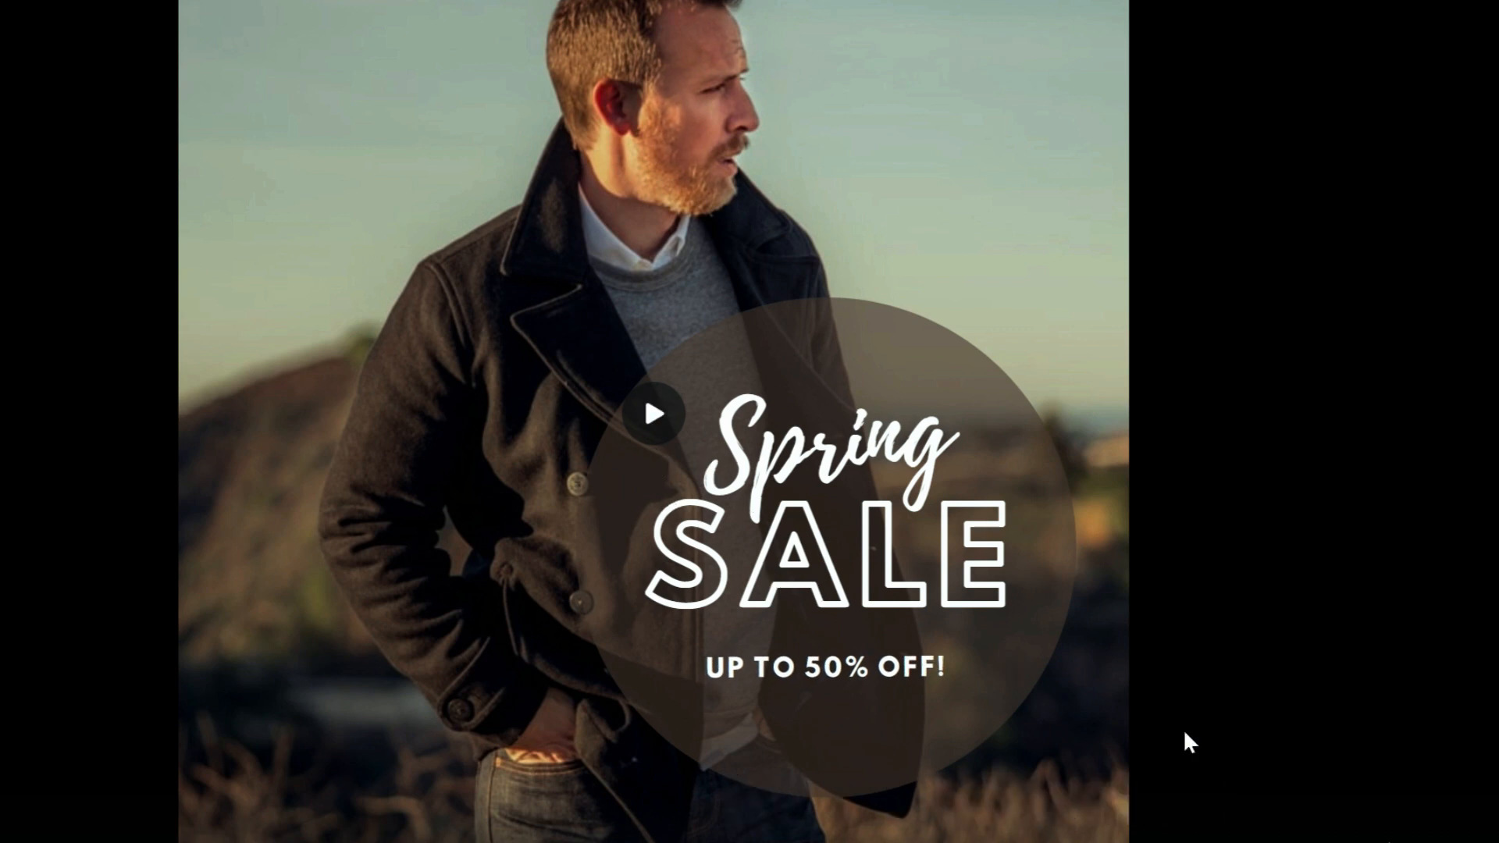
pyautogui.press('Escape')
pyautogui.press('Escape')
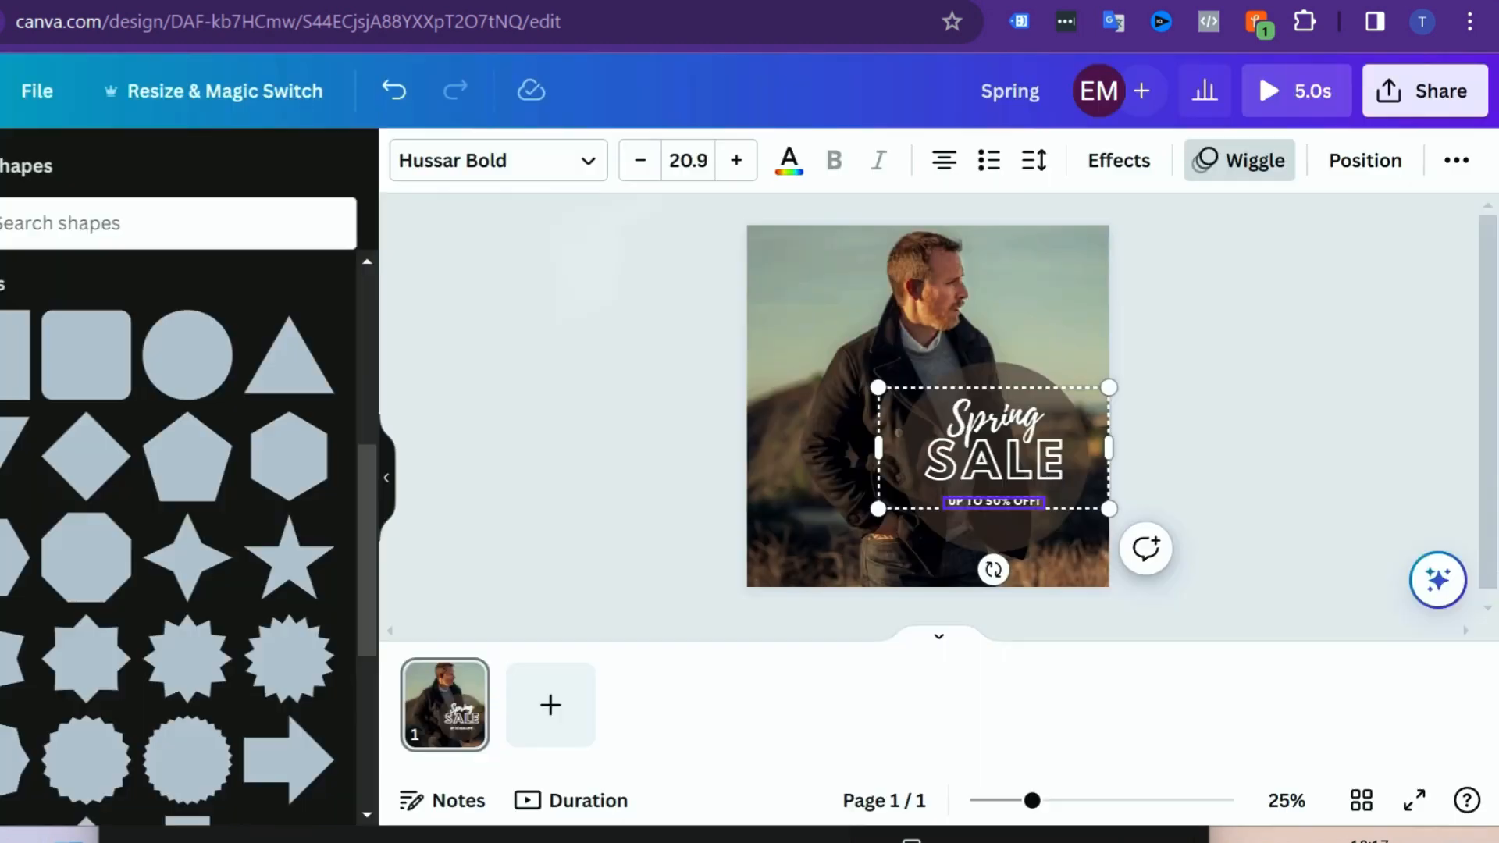
pyautogui.click(1230, 357)
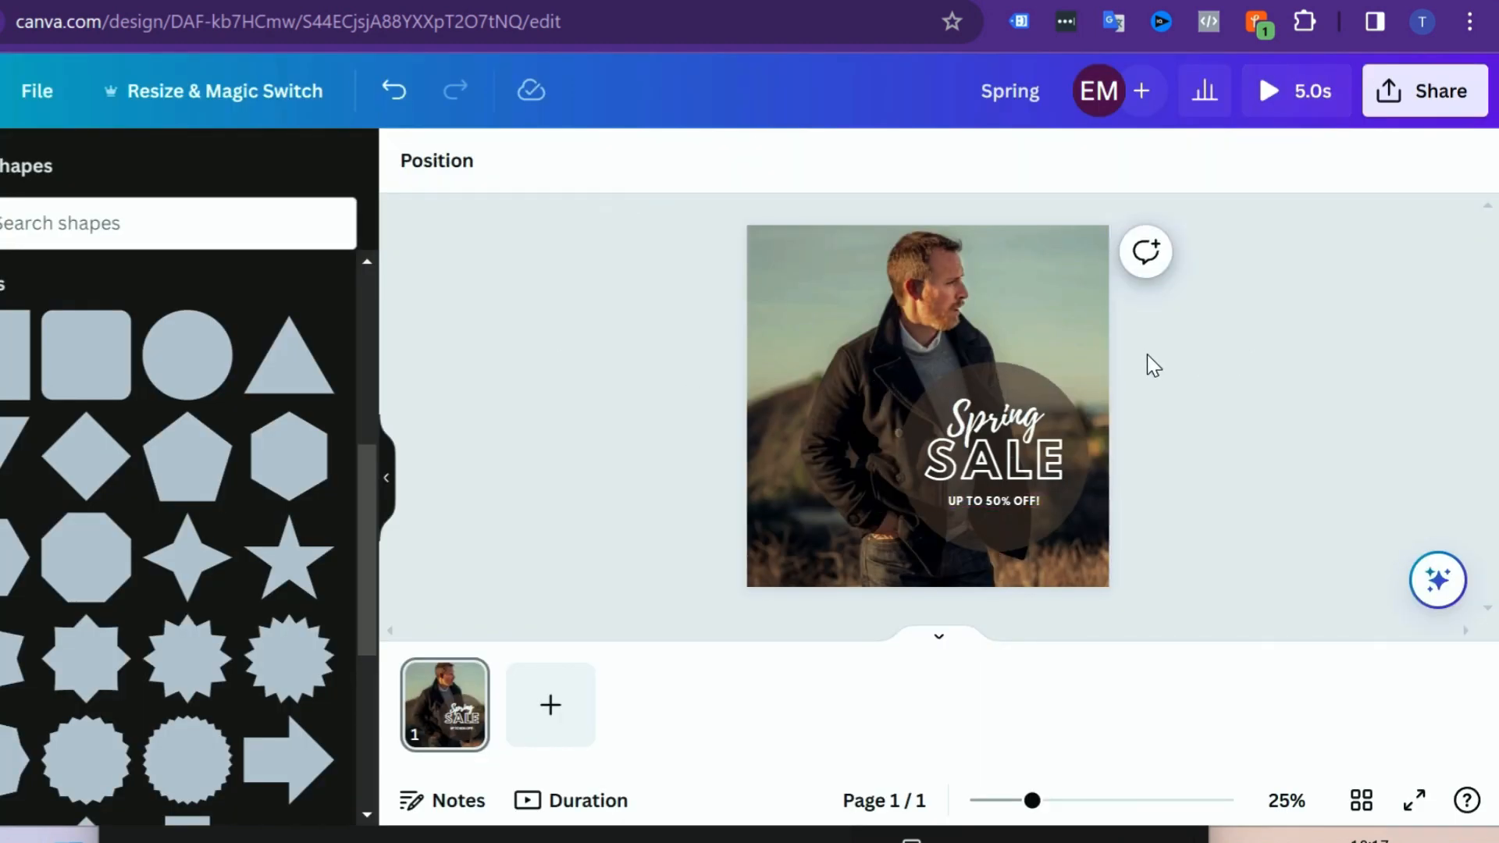
# Step: View the design's download settings with the MP4 Video file type, and close them without downloading
pyautogui.click(1440, 94)
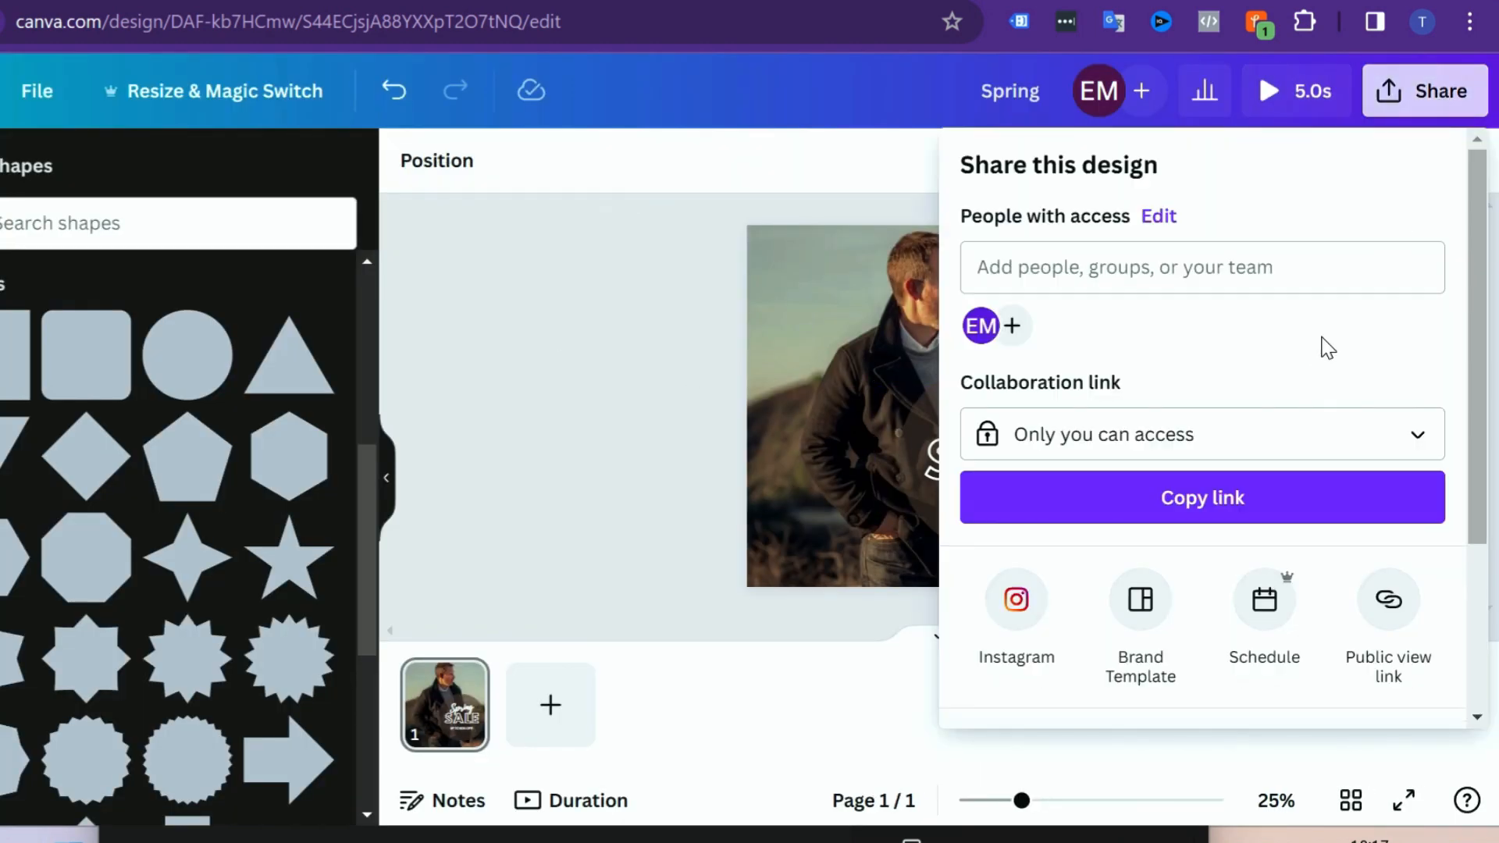
pyautogui.scroll(-3, 1289, 391)
pyautogui.click(1136, 503)
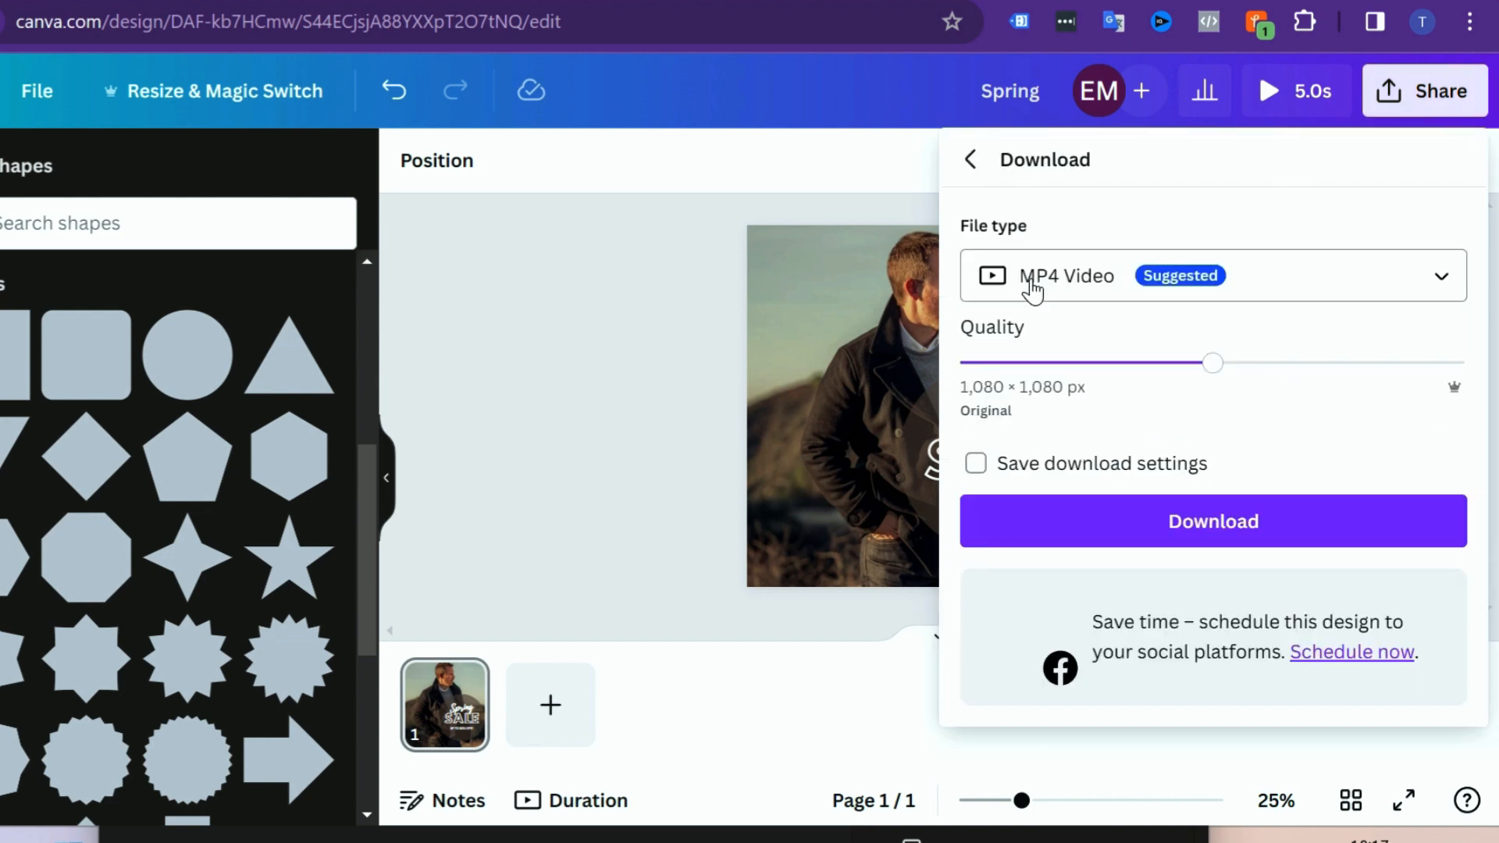
pyautogui.click(698, 330)
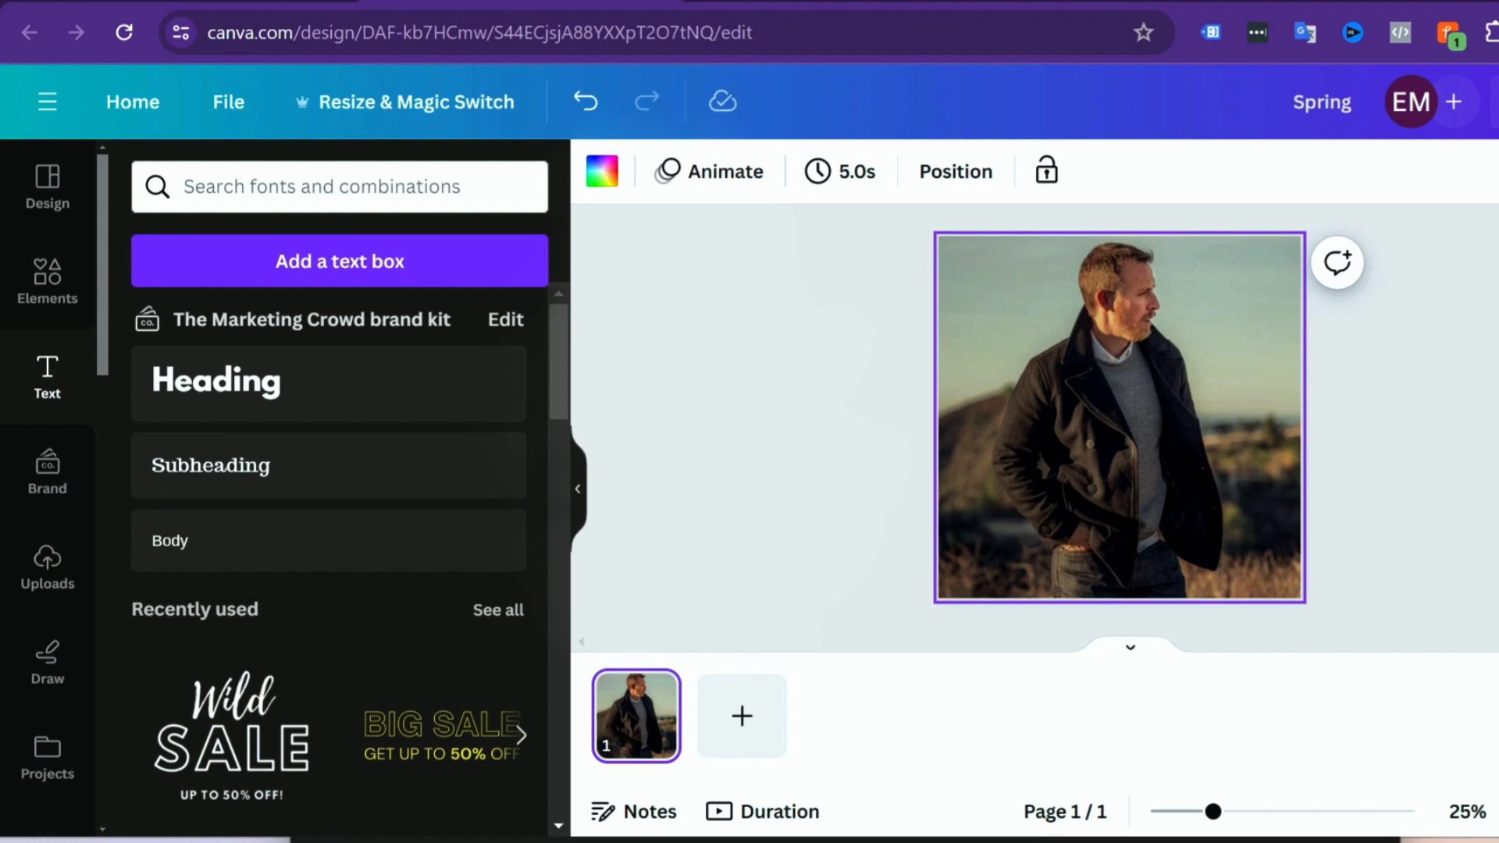
# Step: Insert the "Thank you!" font combination onto the photo
pyautogui.moveTo(556, 329); pyautogui.dragTo(578, 452)
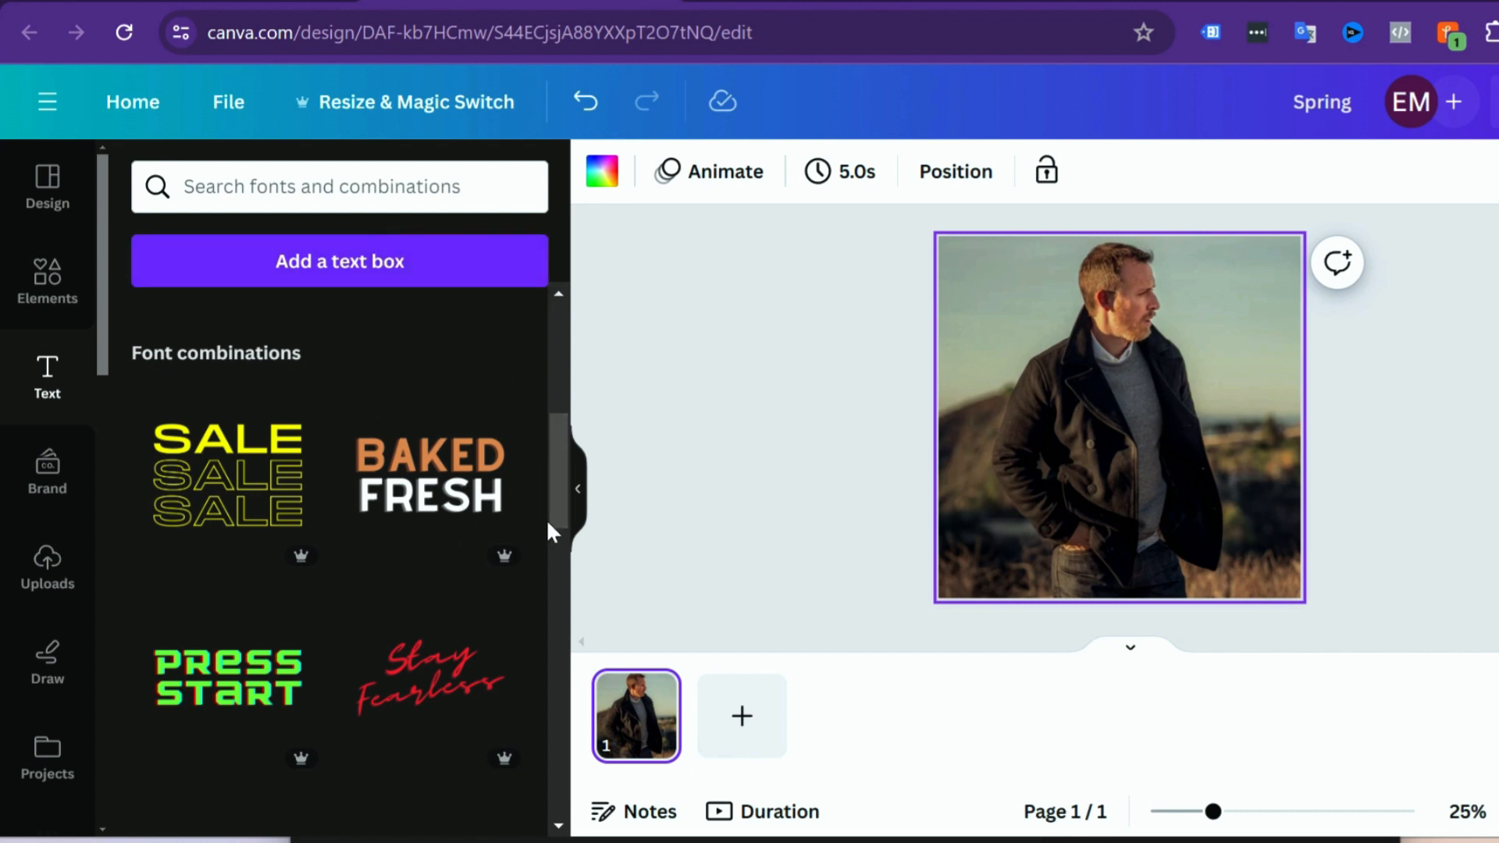
pyautogui.moveTo(557, 442); pyautogui.dragTo(572, 541)
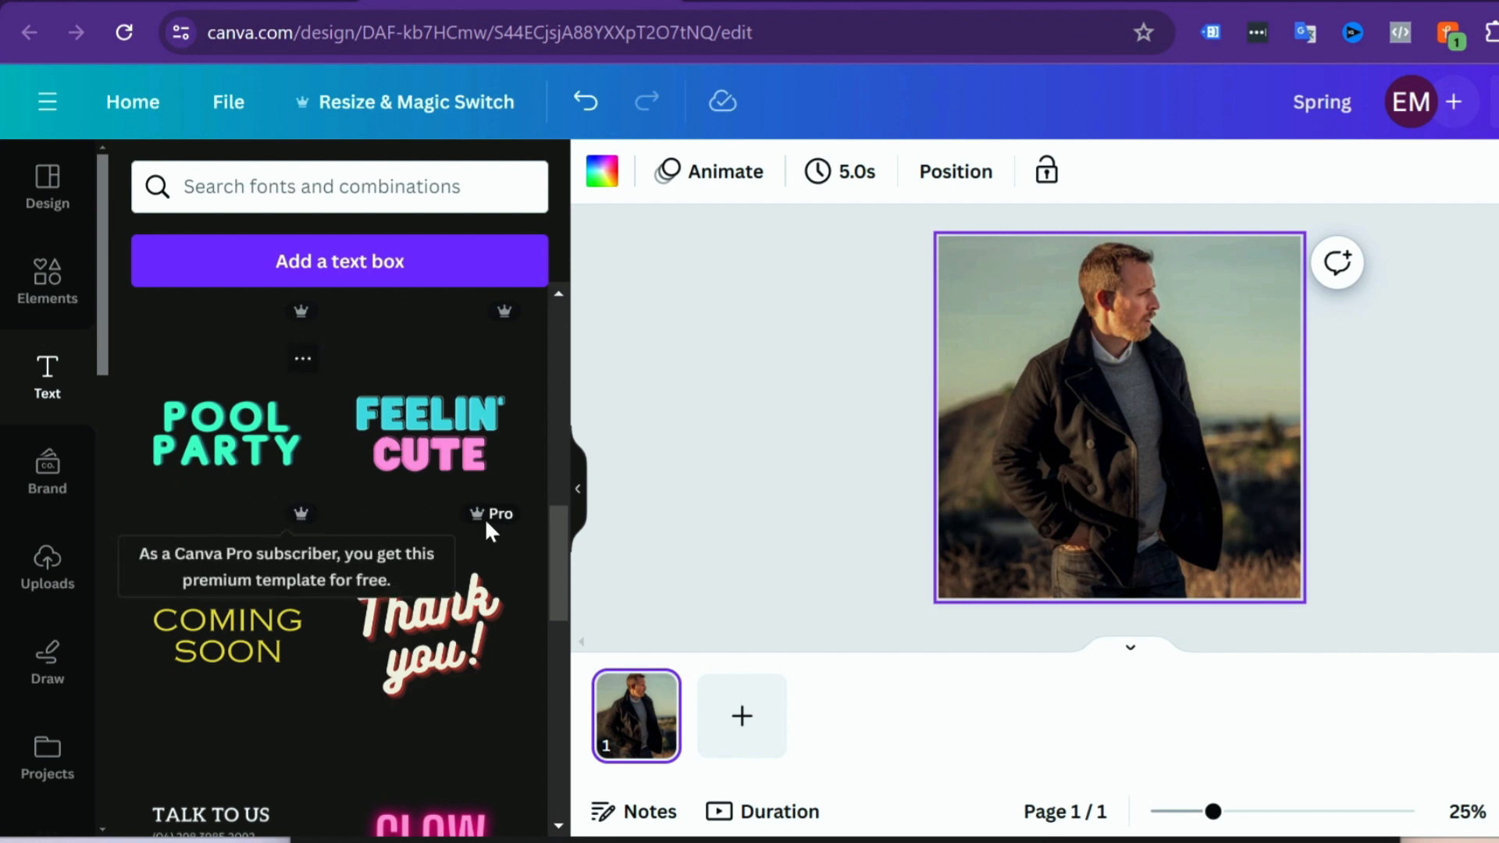
pyautogui.scroll(2, 489, 517)
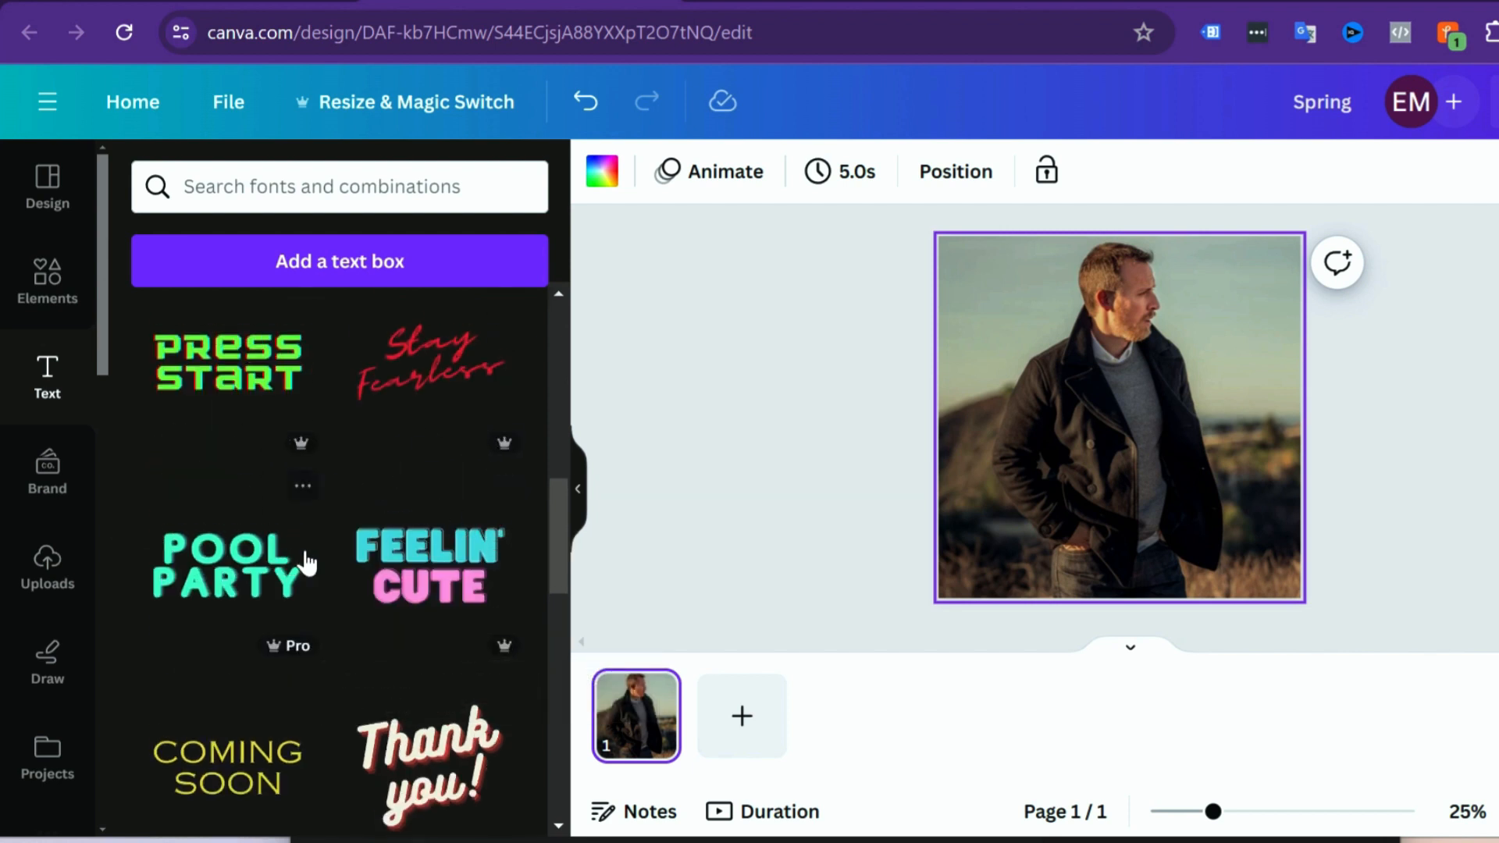
pyautogui.scroll(-6, 411, 545)
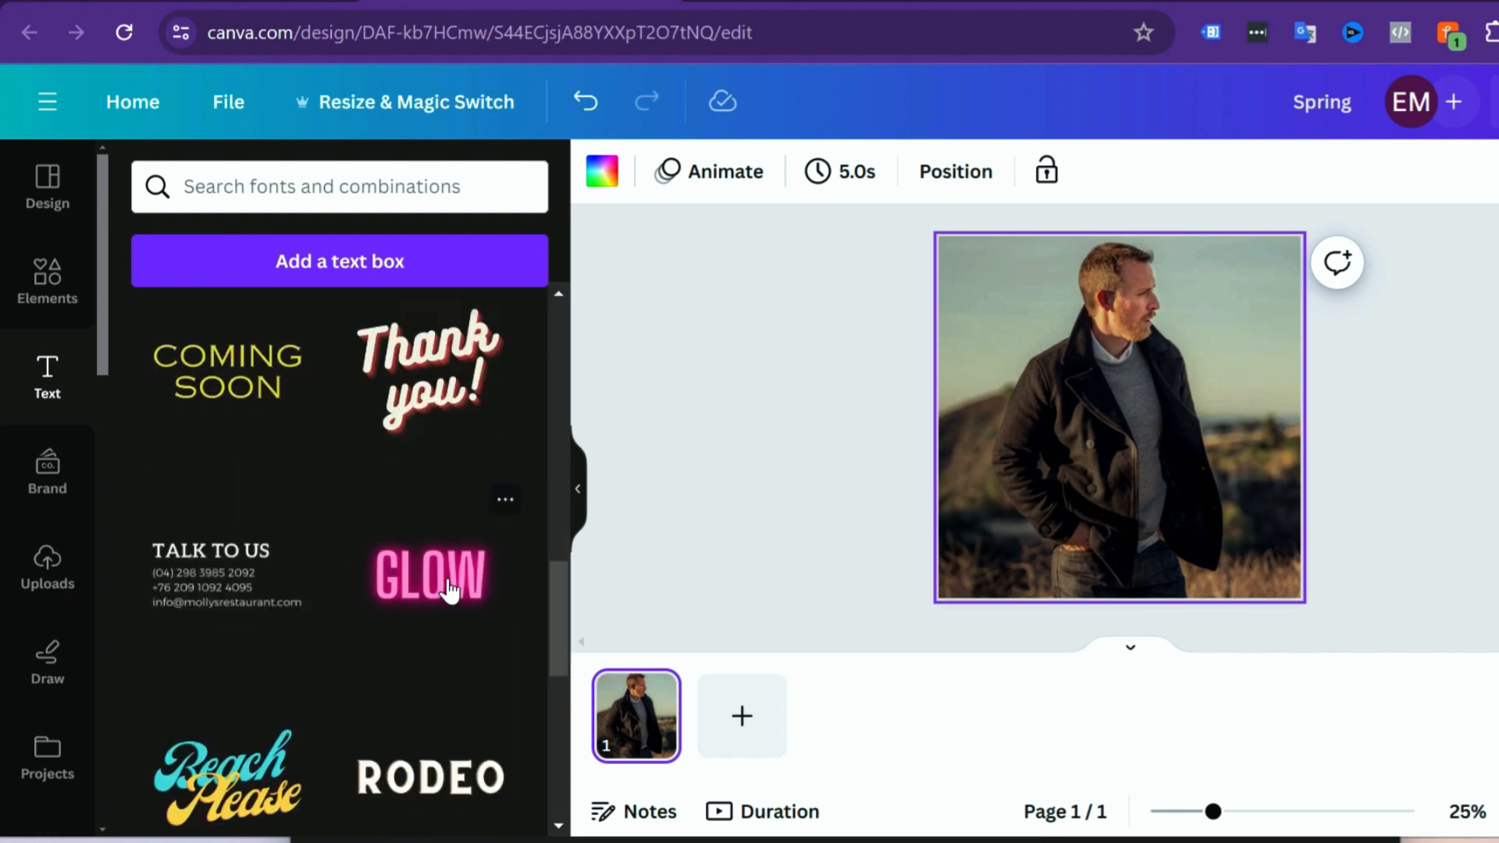
pyautogui.scroll(-15, 385, 601)
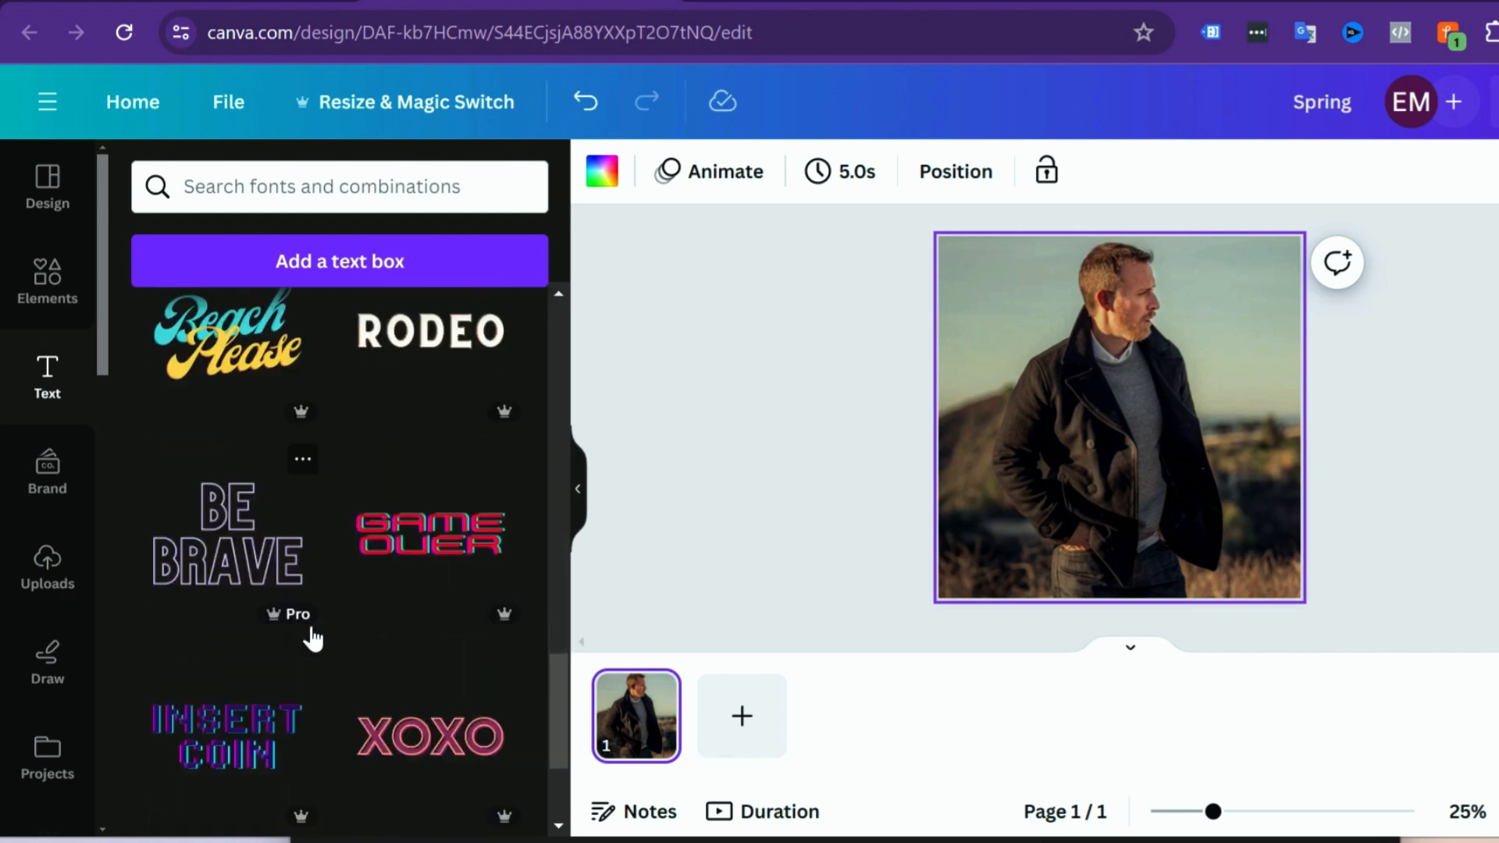
pyautogui.scroll(-5, 331, 628)
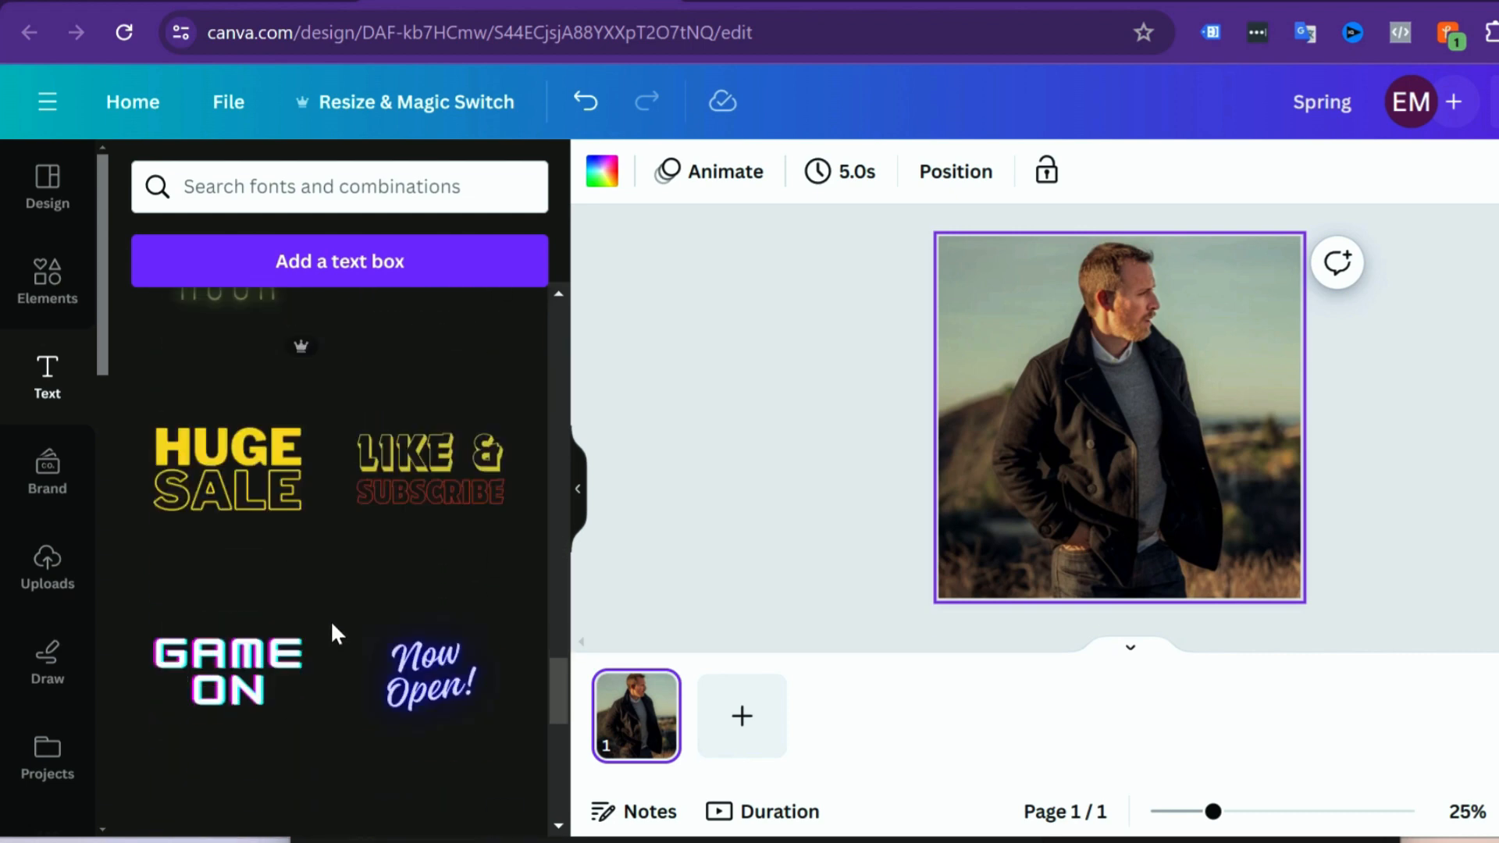
pyautogui.scroll(15, 335, 620)
pyautogui.scroll(8, 339, 617)
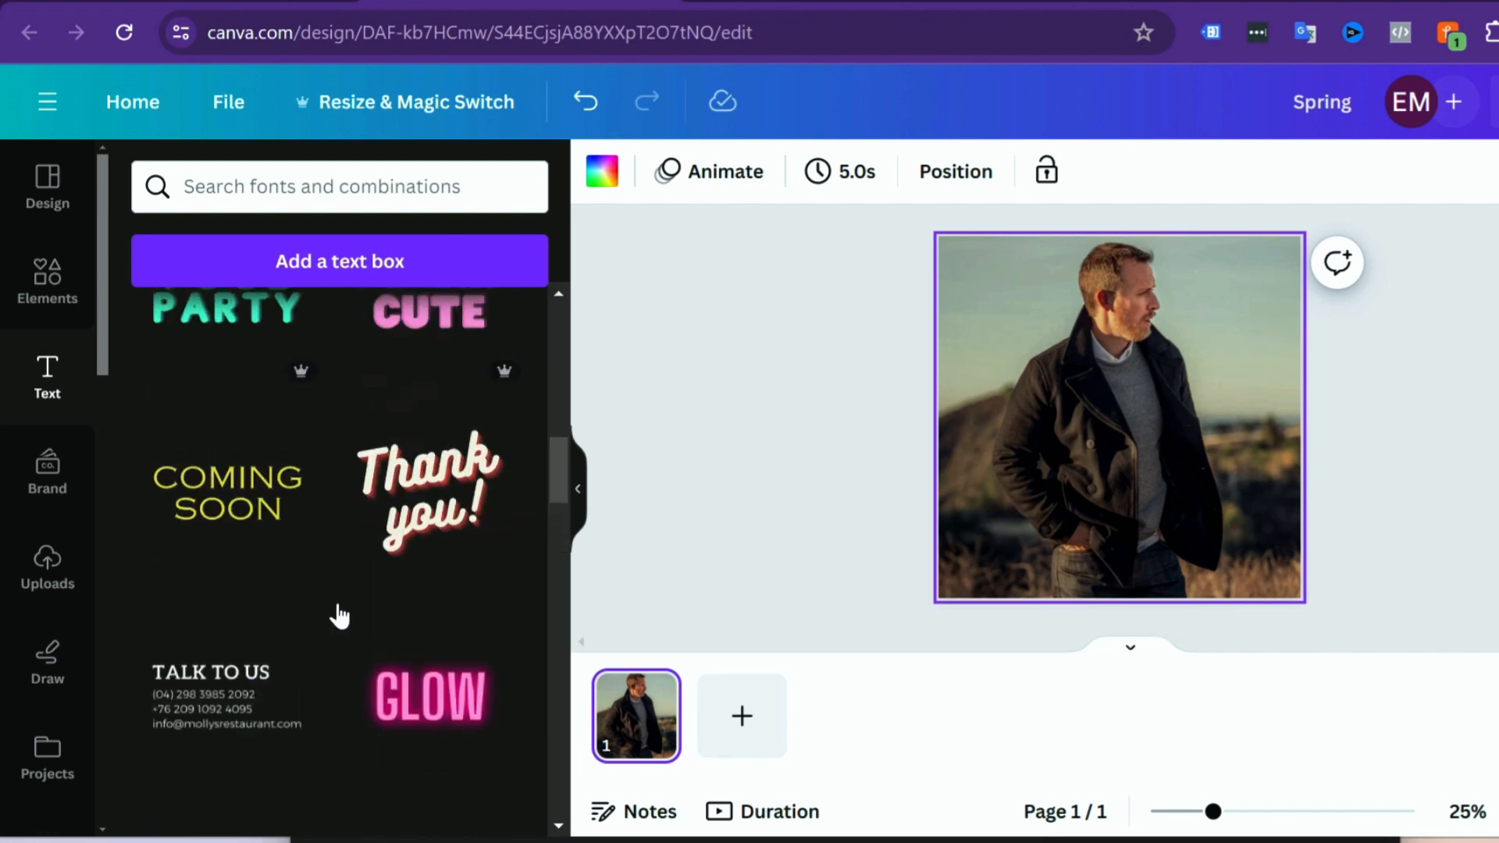
pyautogui.click(429, 487)
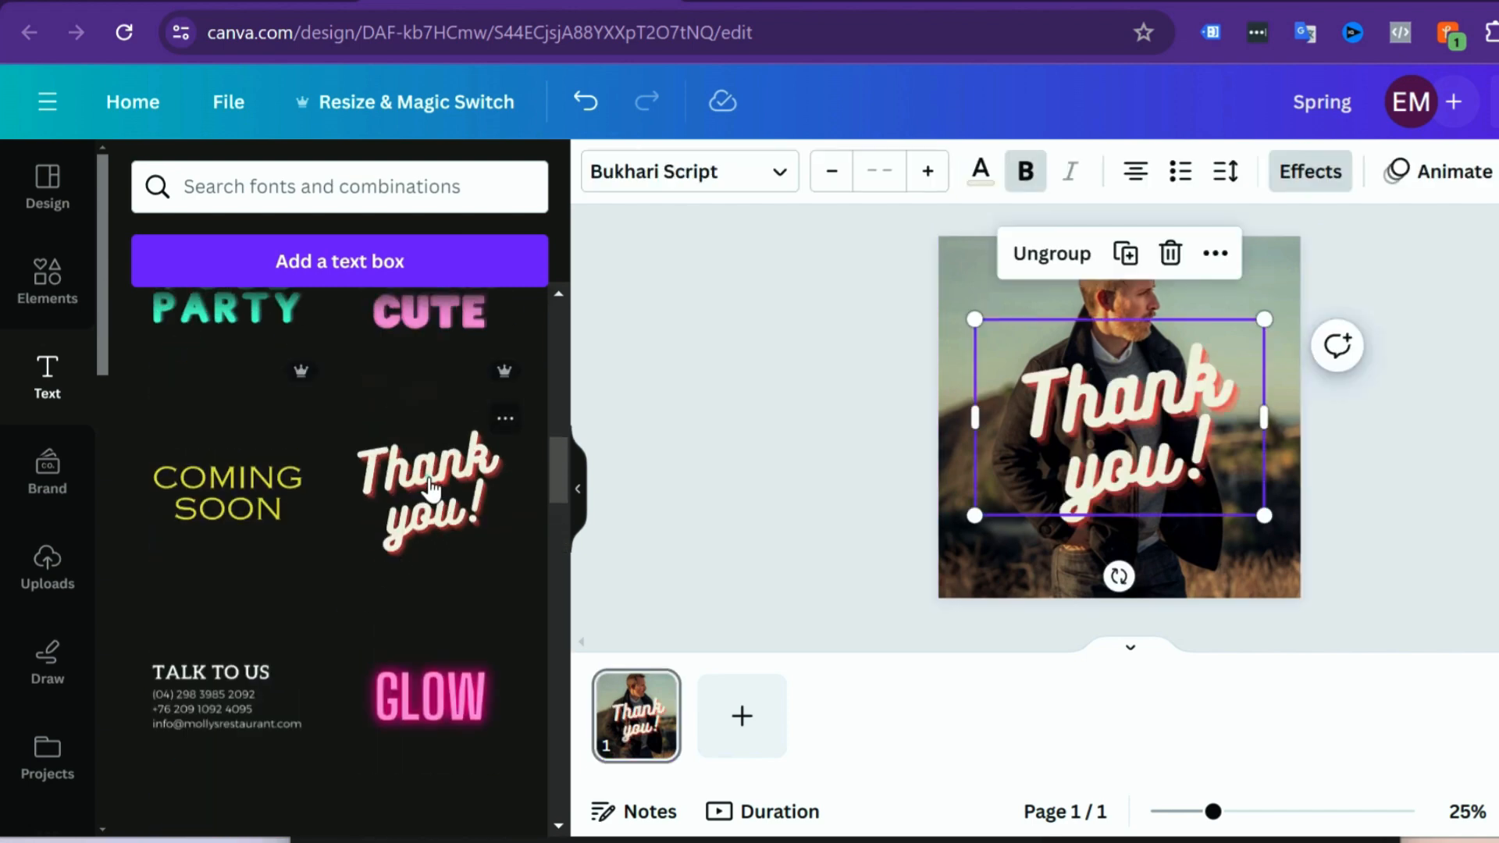
pyautogui.click(1412, 502)
# Step: Move the "Thank you!" text group to the lower right of the photo, against its right edge
pyautogui.click(1089, 408)
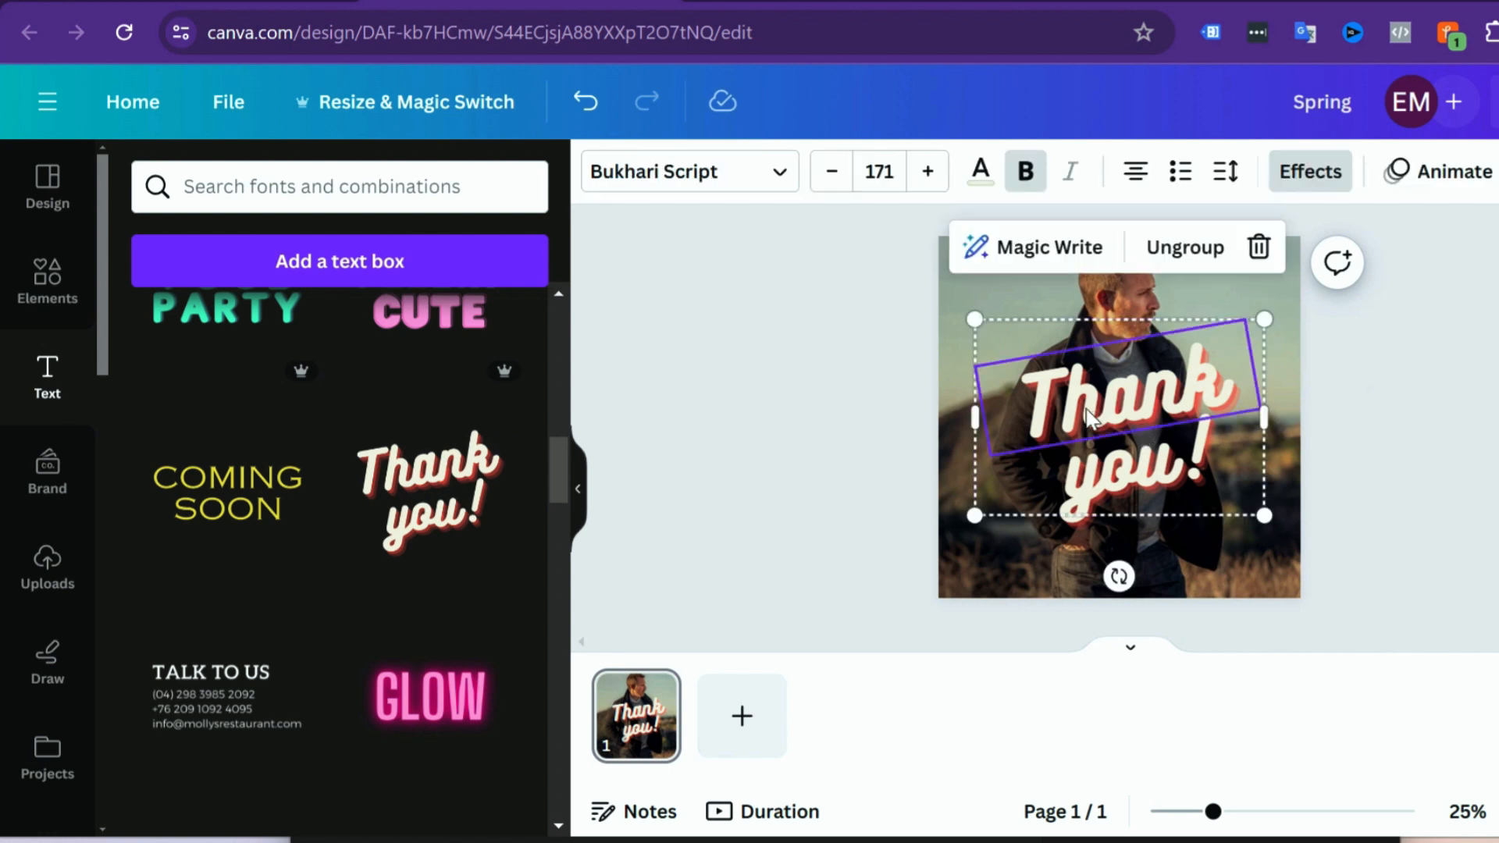
pyautogui.moveTo(1089, 408); pyautogui.dragTo(1120, 452)
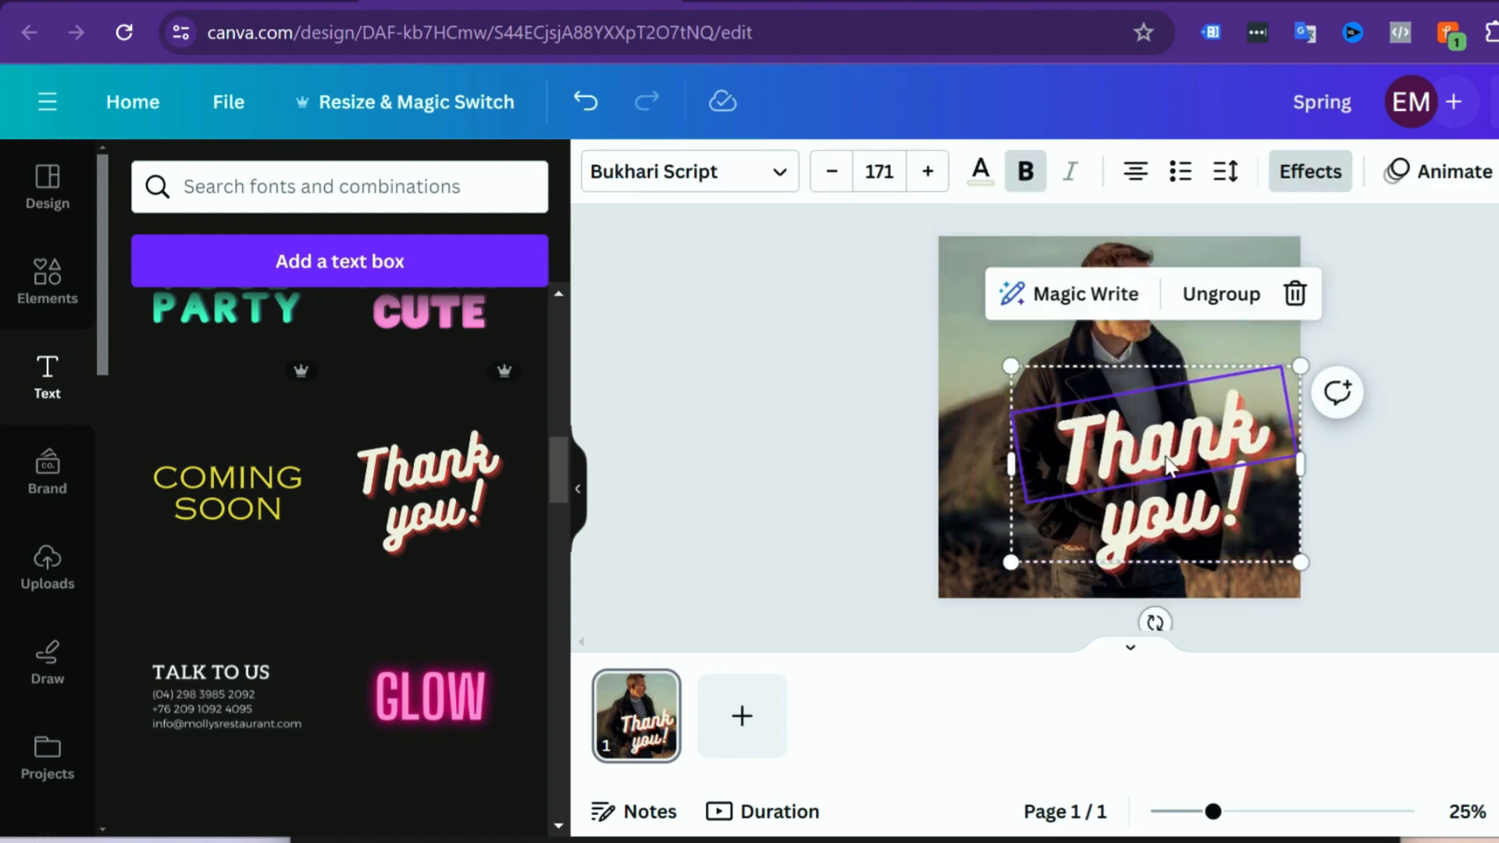
pyautogui.click(1394, 498)
# Step: Replace the word "Thank" in the text group with "Spring"
pyautogui.click(1092, 457)
pyautogui.click(1091, 451)
pyautogui.moveTo(1072, 451); pyautogui.dragTo(1265, 429)
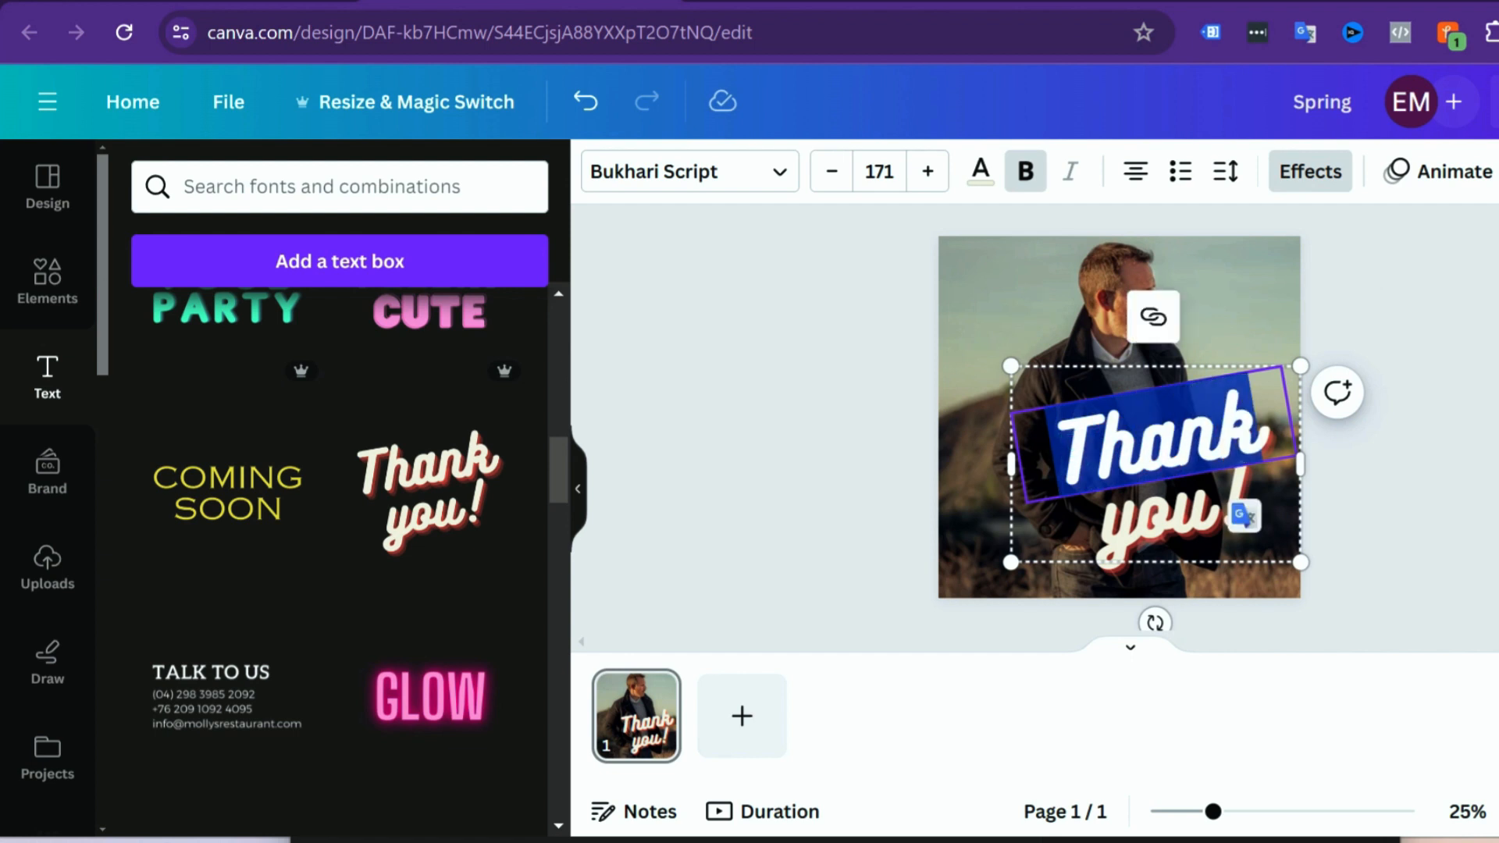
pyautogui.write('Spring')
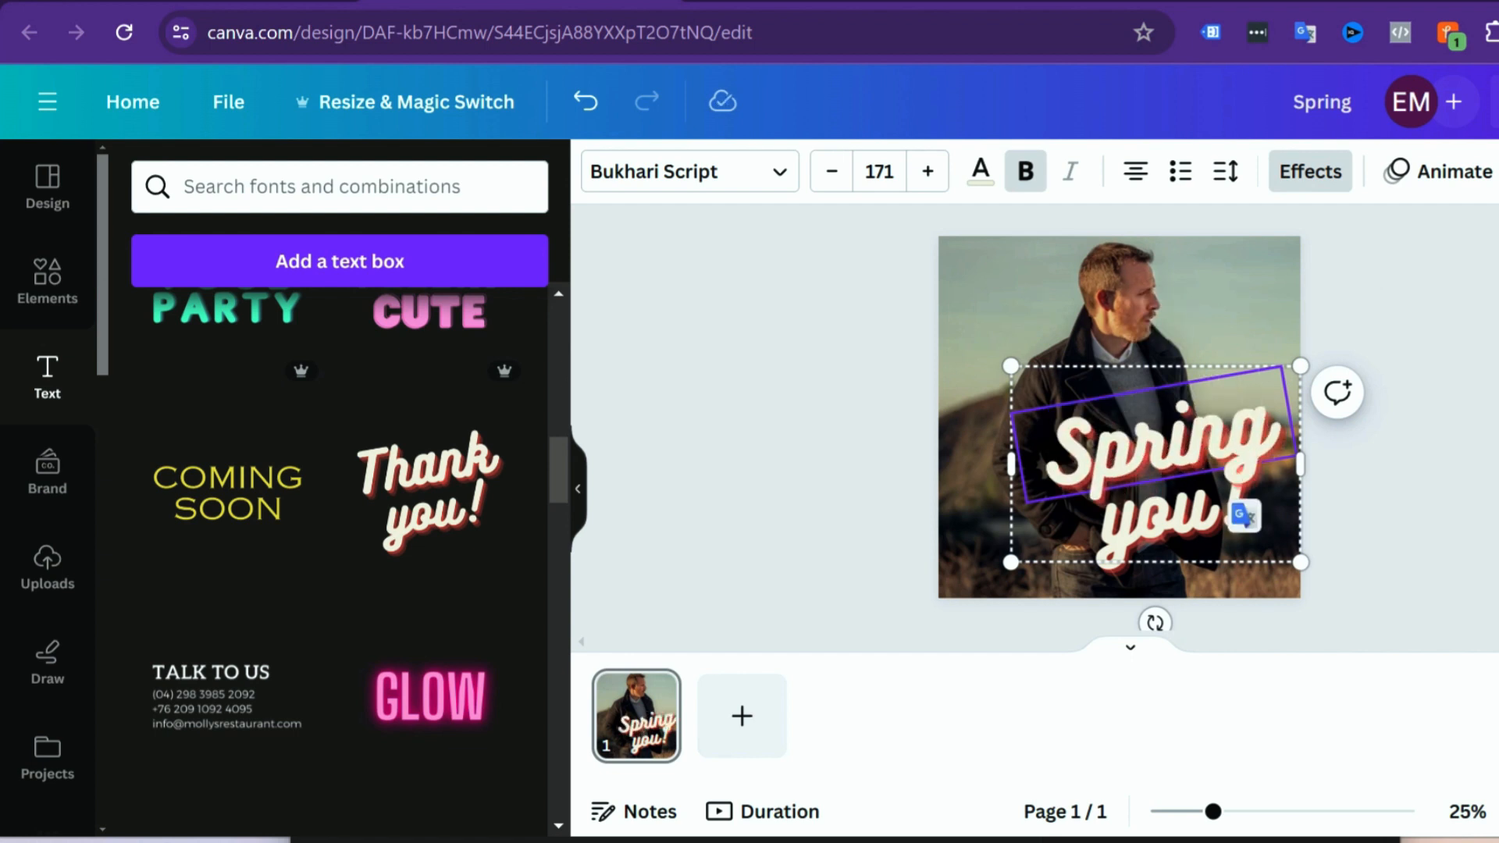
# Step: Replace the words "you!" in the text group with "Sale"
pyautogui.click(1192, 527)
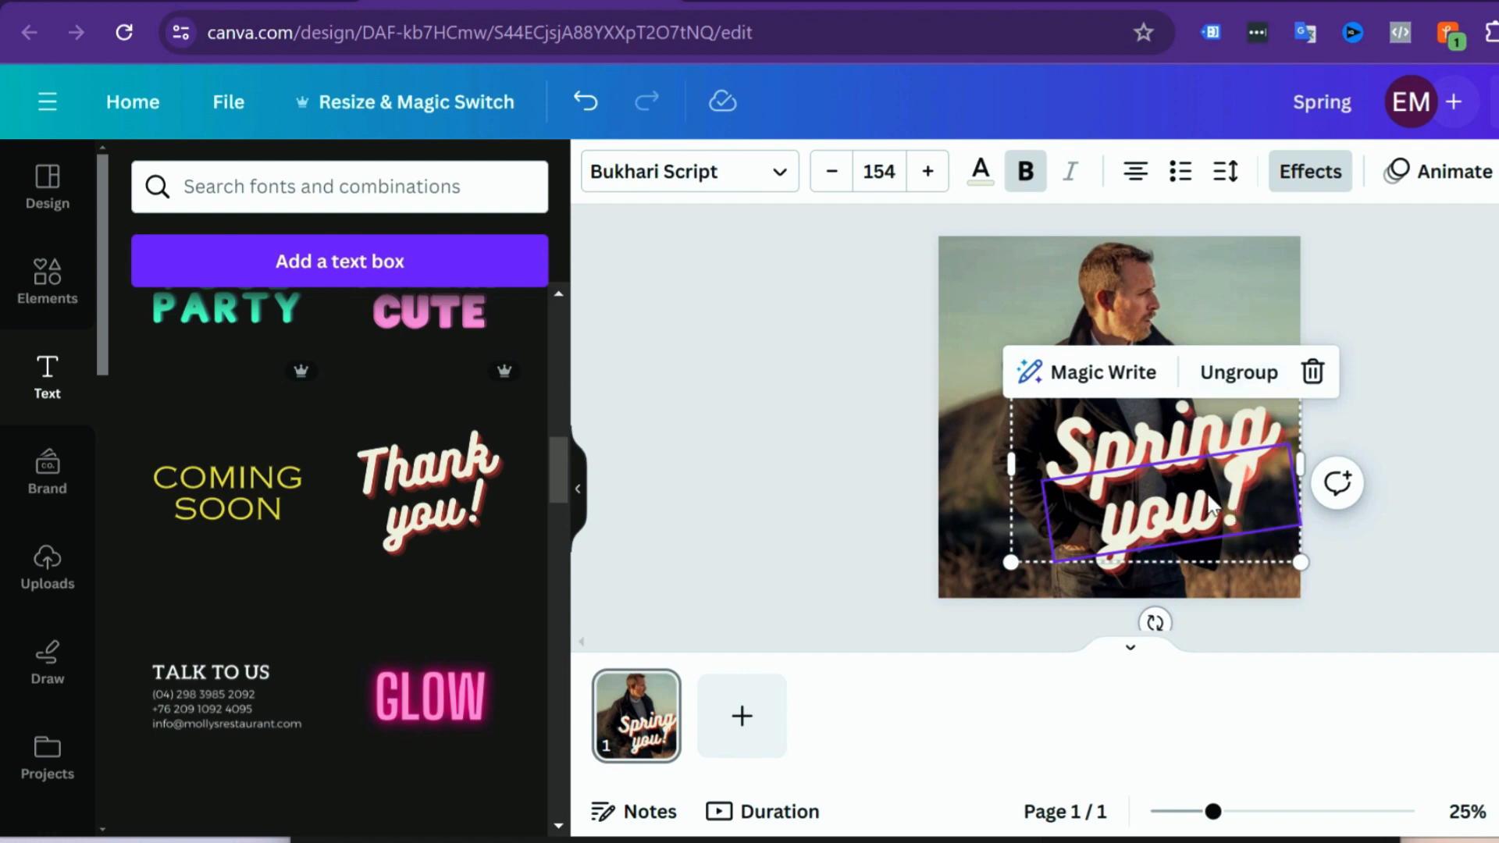
pyautogui.click(1212, 508)
pyautogui.moveTo(1237, 535); pyautogui.dragTo(1101, 554)
pyautogui.write('S')
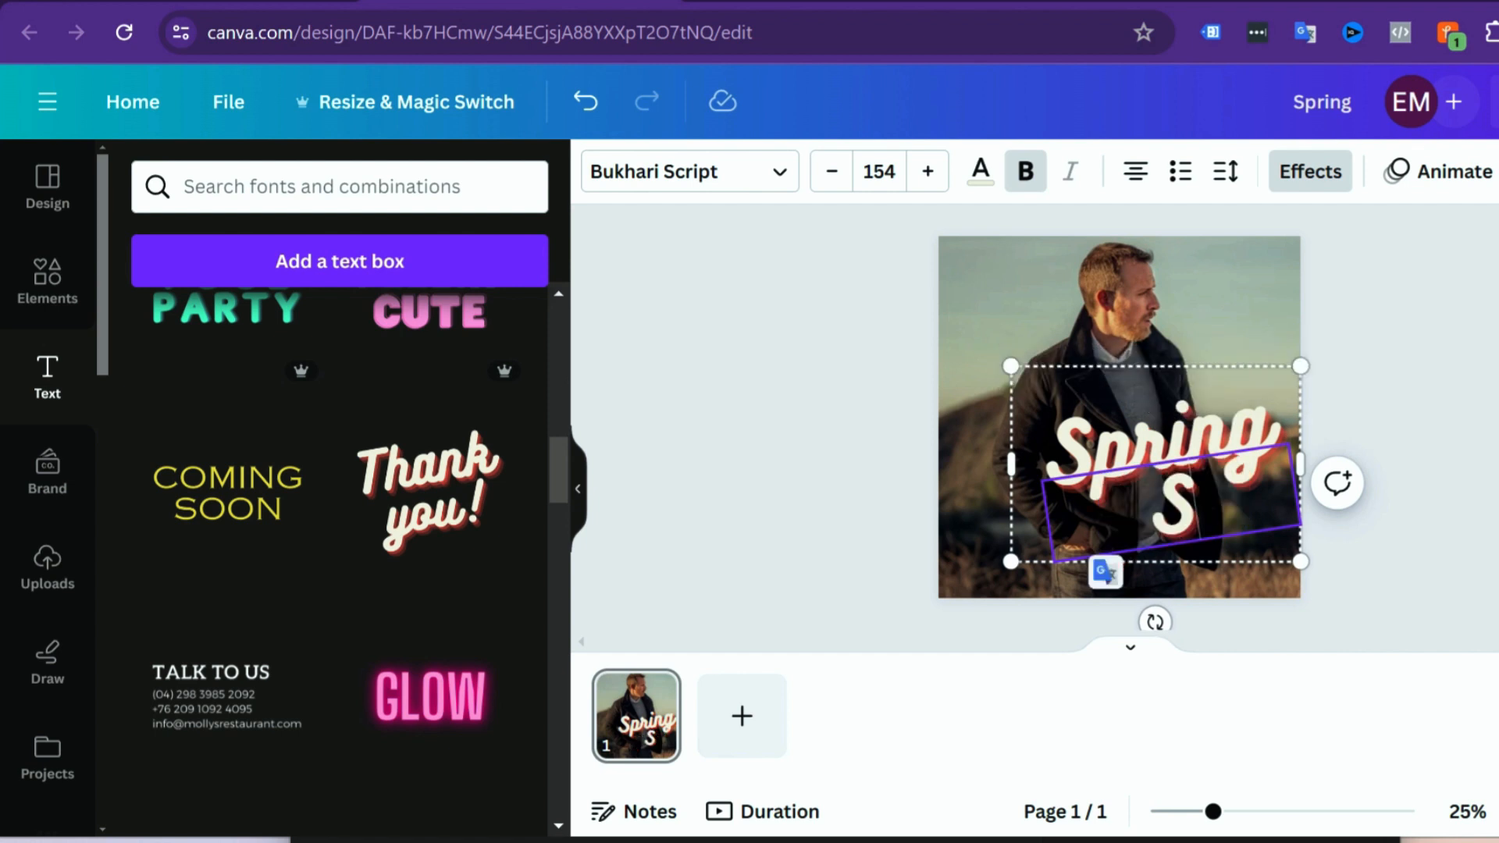
pyautogui.write('ale')
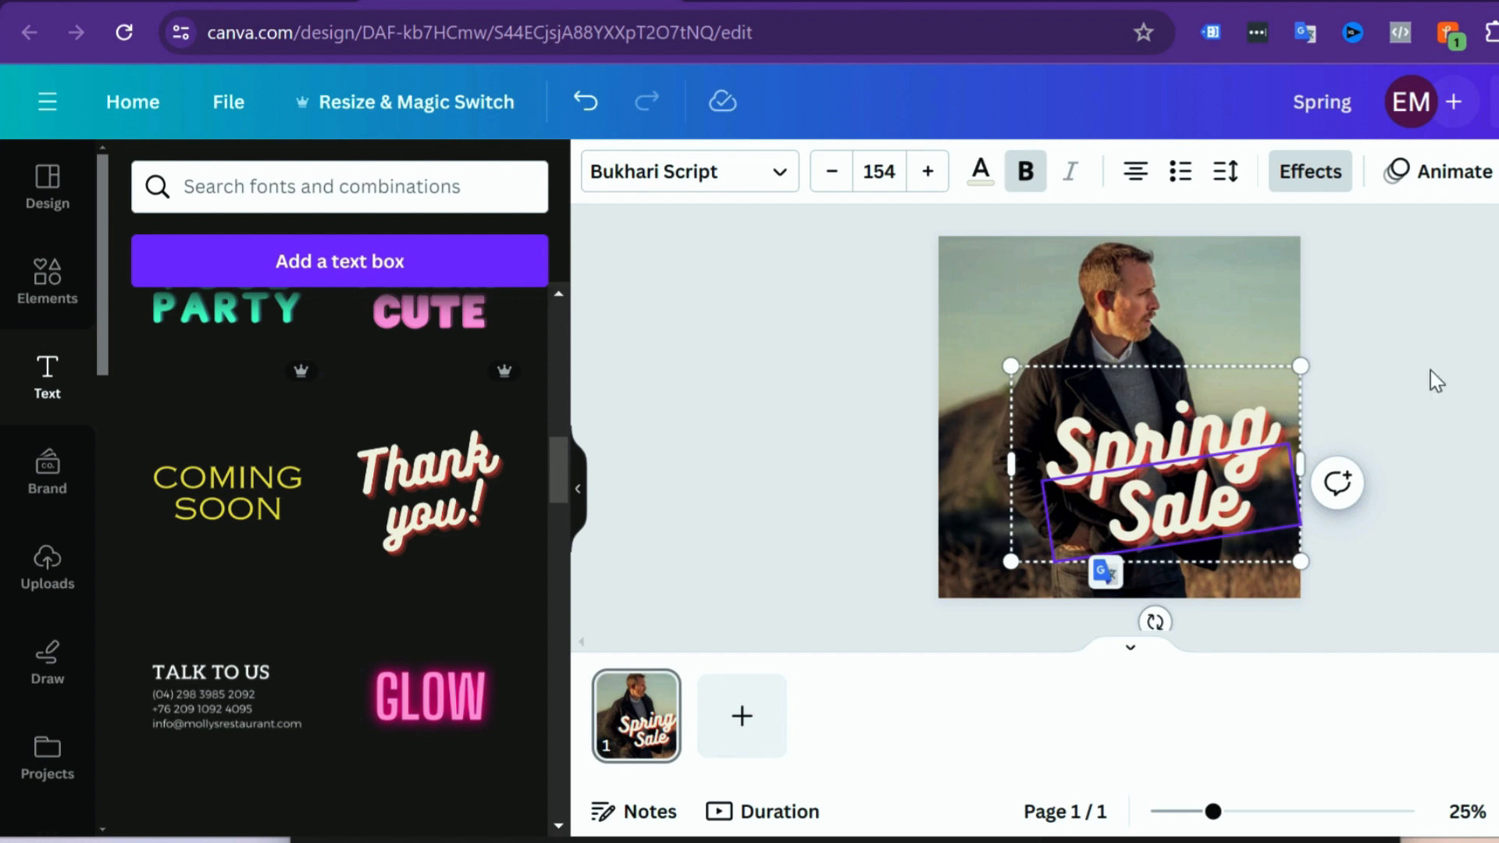
# Step: Apply the Burst text animation to the word "Spring" in the text group on the photo
pyautogui.click(1437, 381)
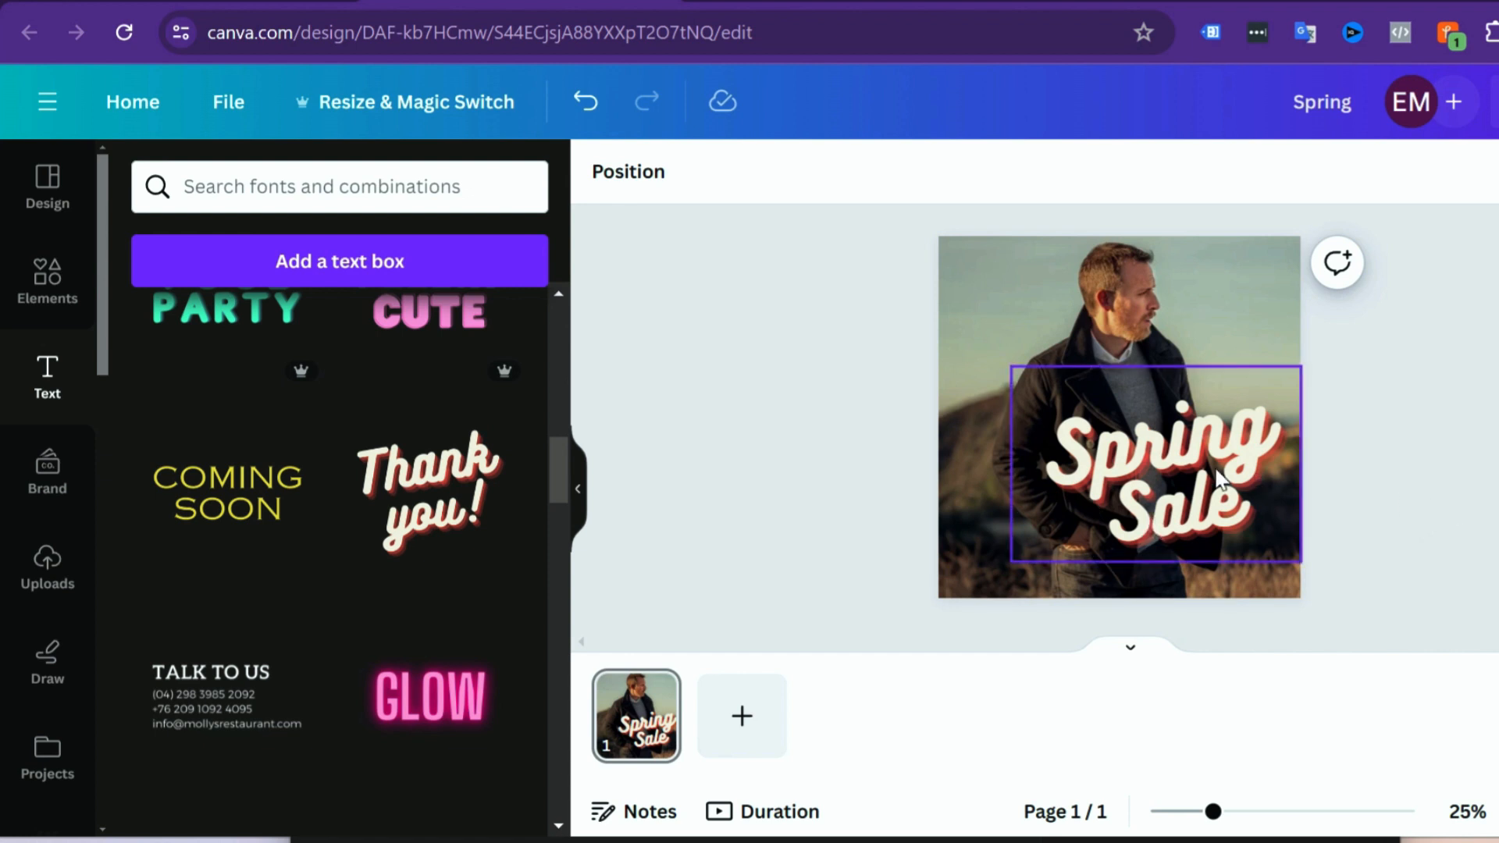
pyautogui.click(1115, 459)
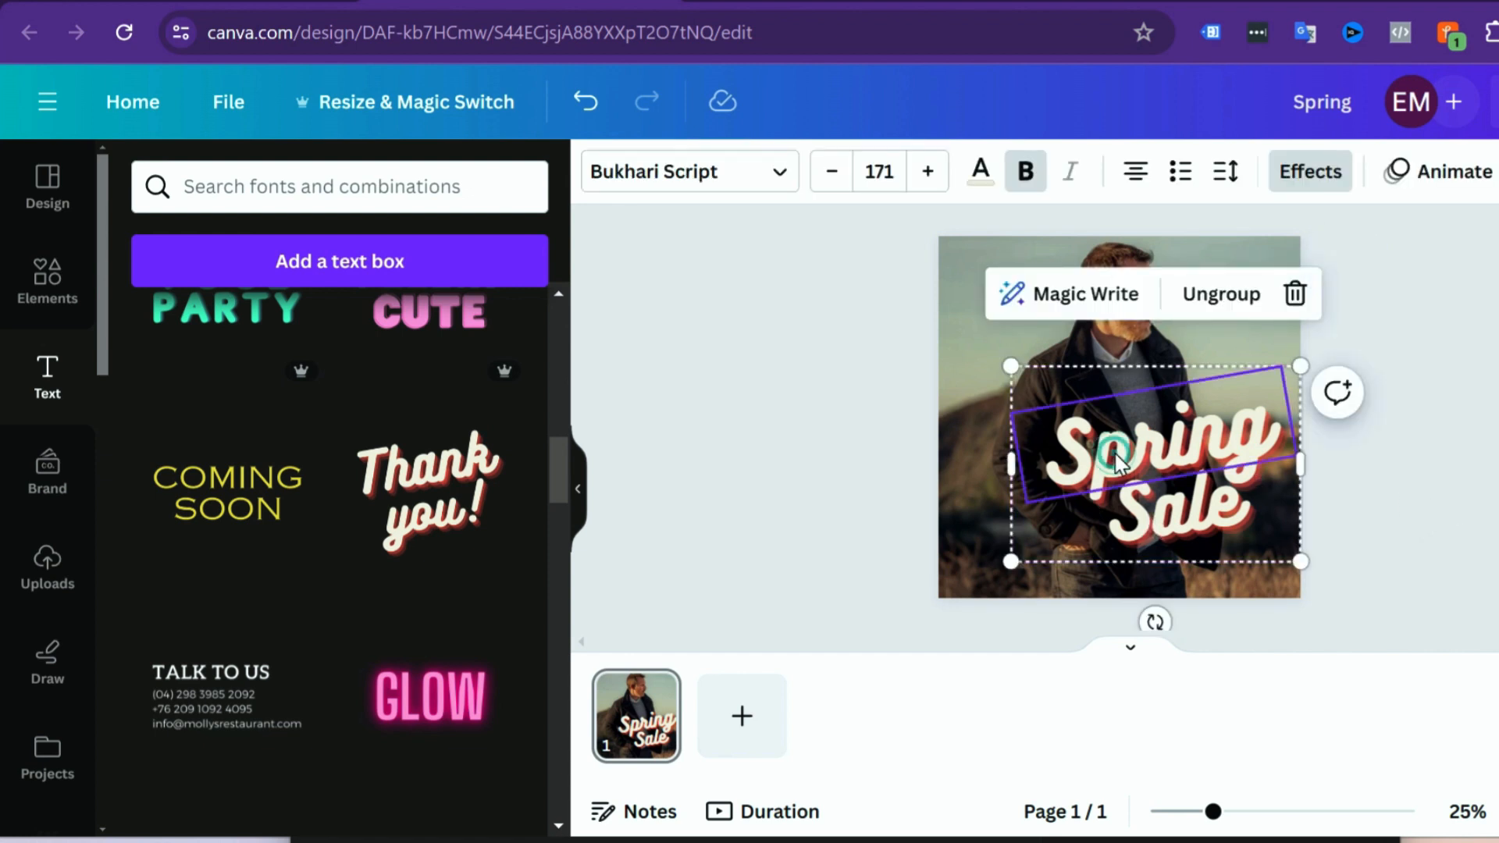
pyautogui.click(1450, 200)
pyautogui.scroll(-8, 481, 523)
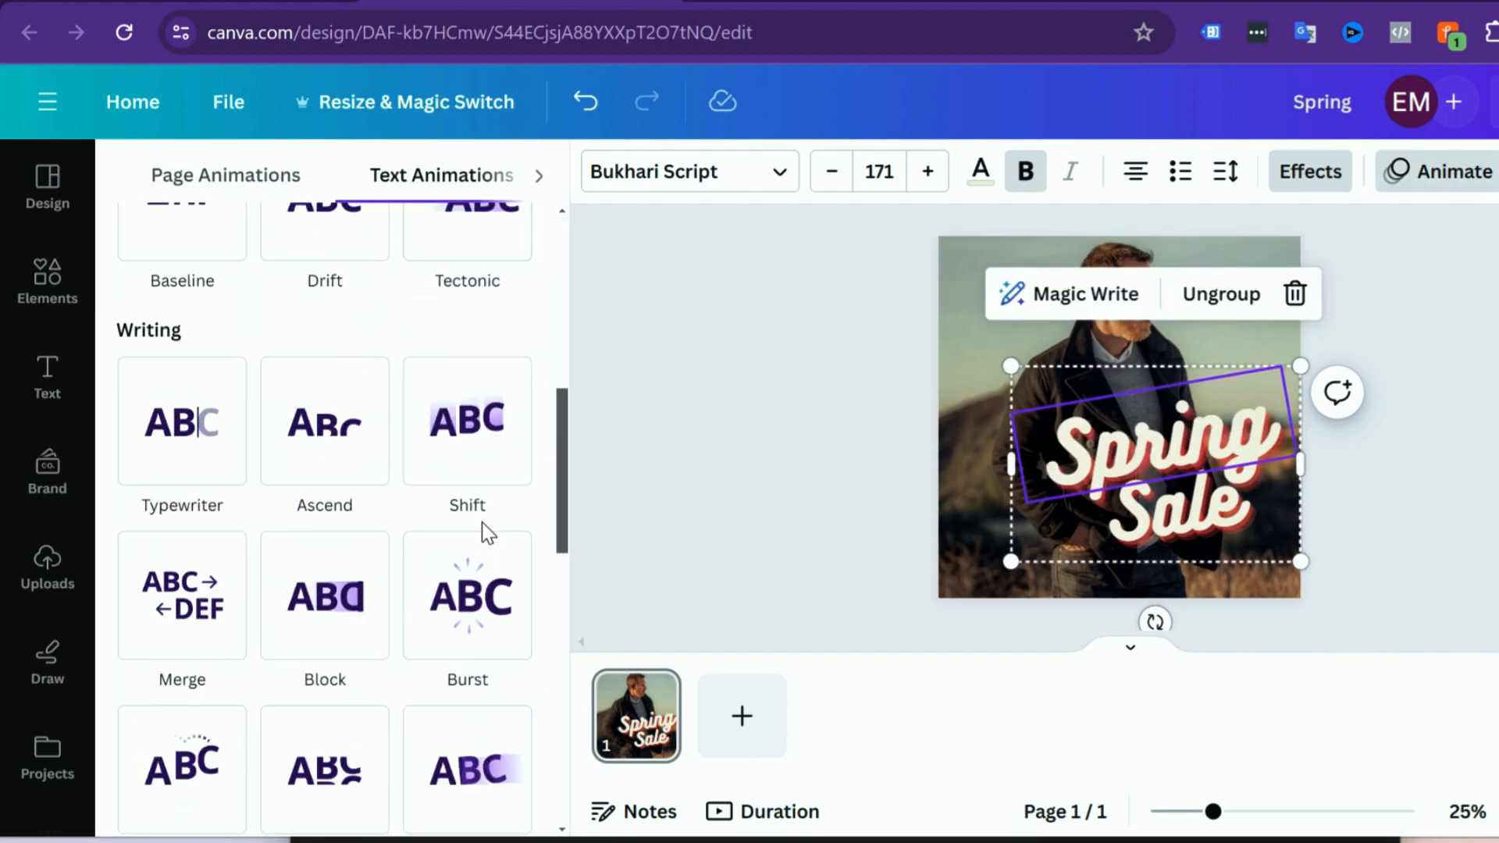
pyautogui.click(475, 582)
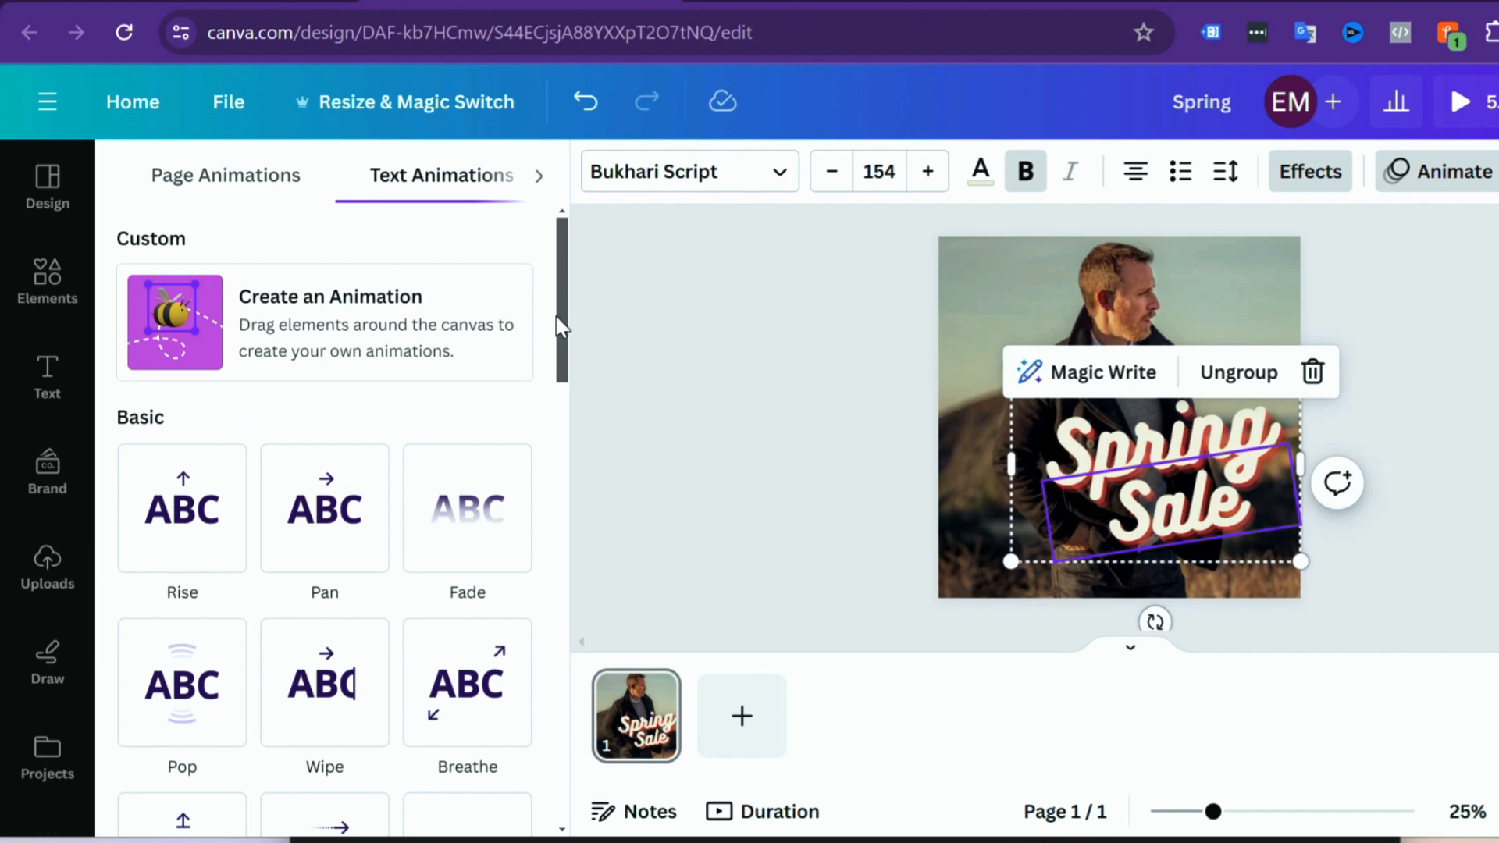
# Step: Apply the Stomp text animation to the word "Sale" in the text group and preview the animated design full screen
pyautogui.moveTo(567, 355); pyautogui.dragTo(544, 603)
pyautogui.scroll(-5, 261, 613)
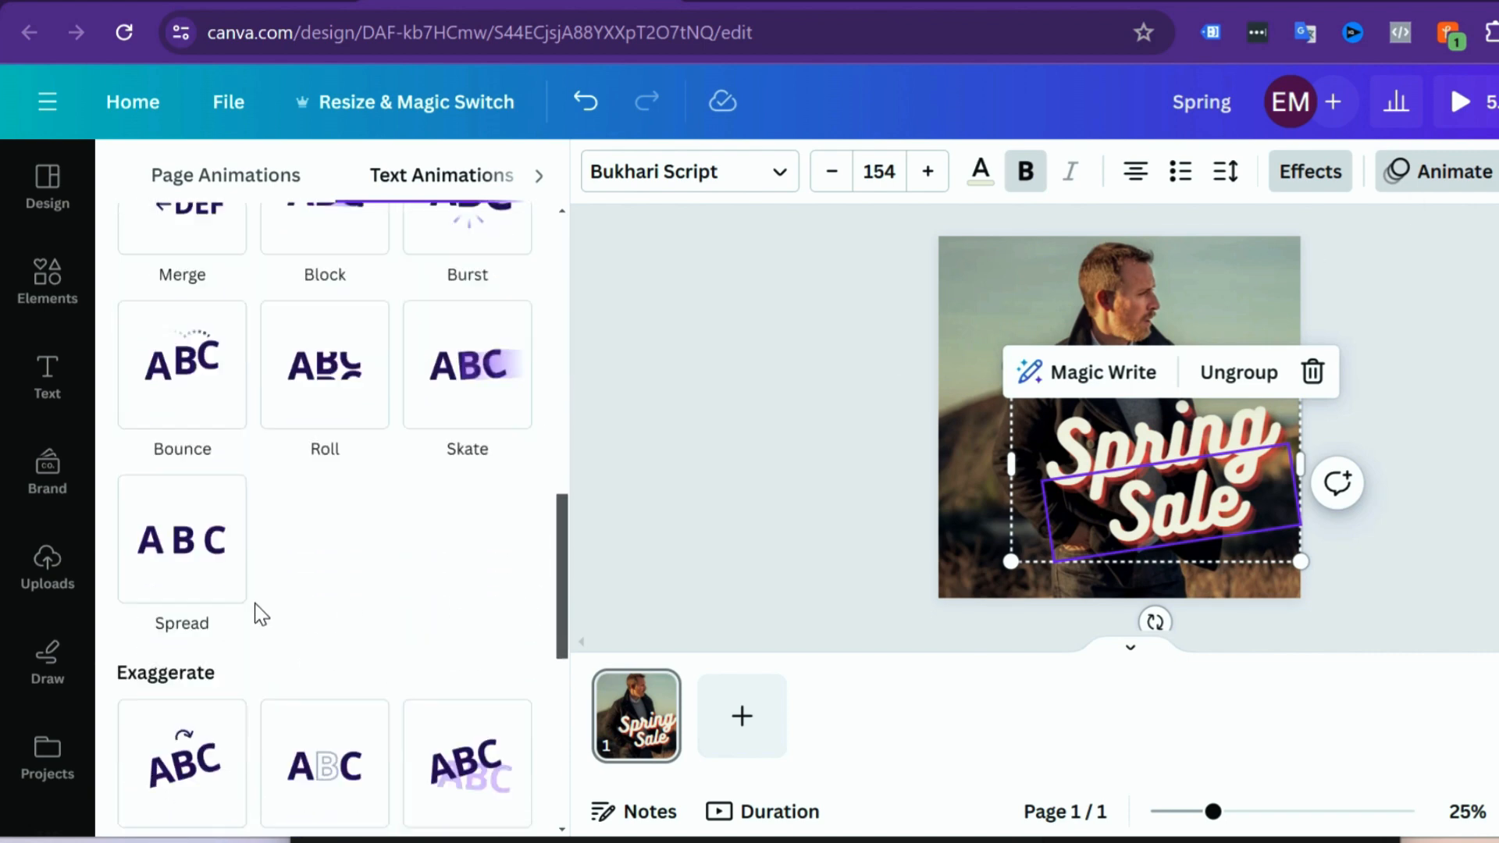
pyautogui.scroll(-2, 269, 611)
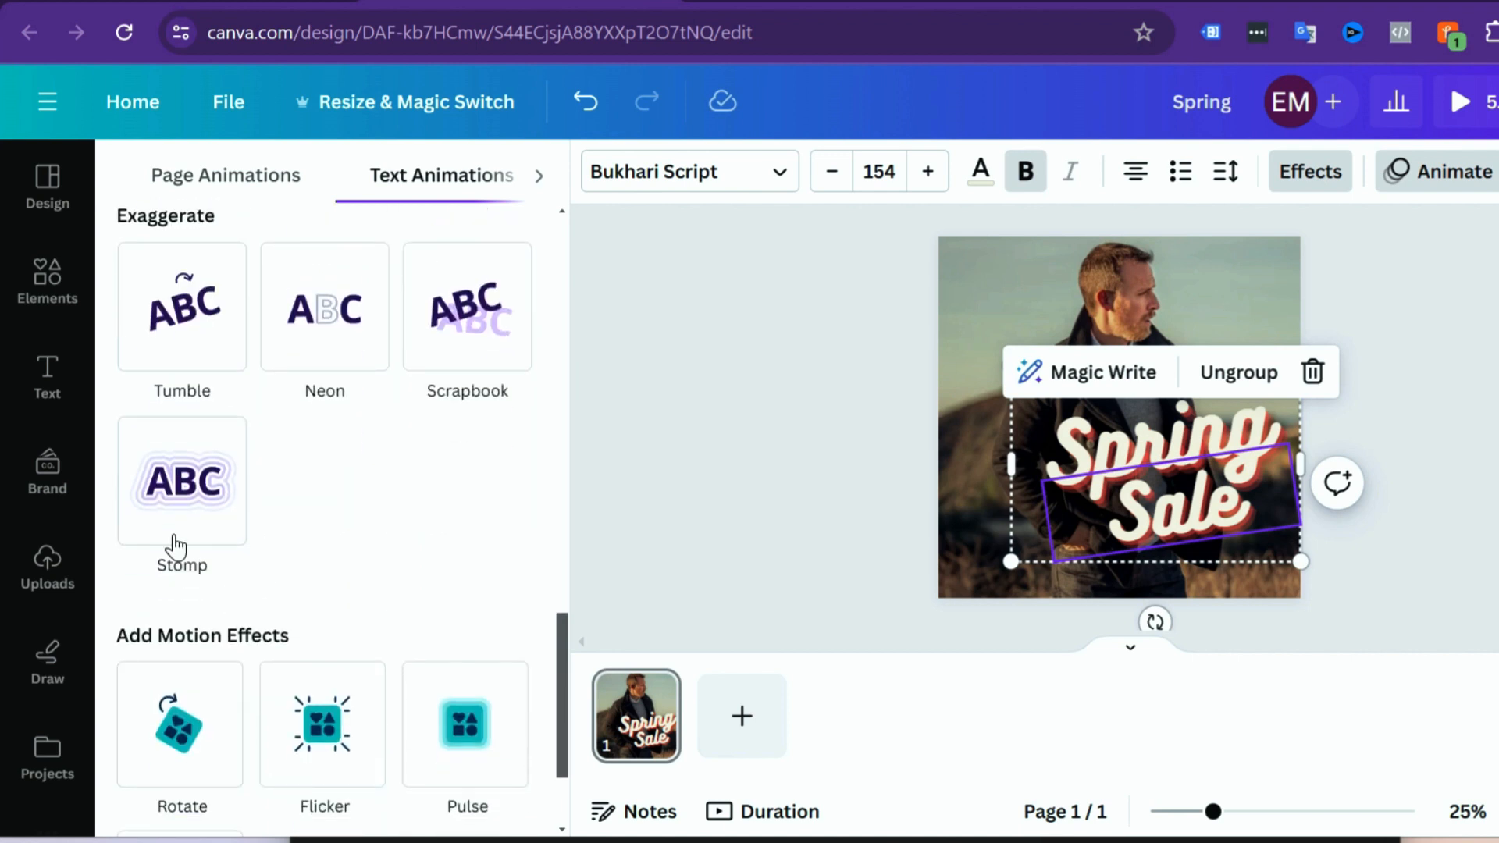
pyautogui.click(176, 531)
pyautogui.click(794, 515)
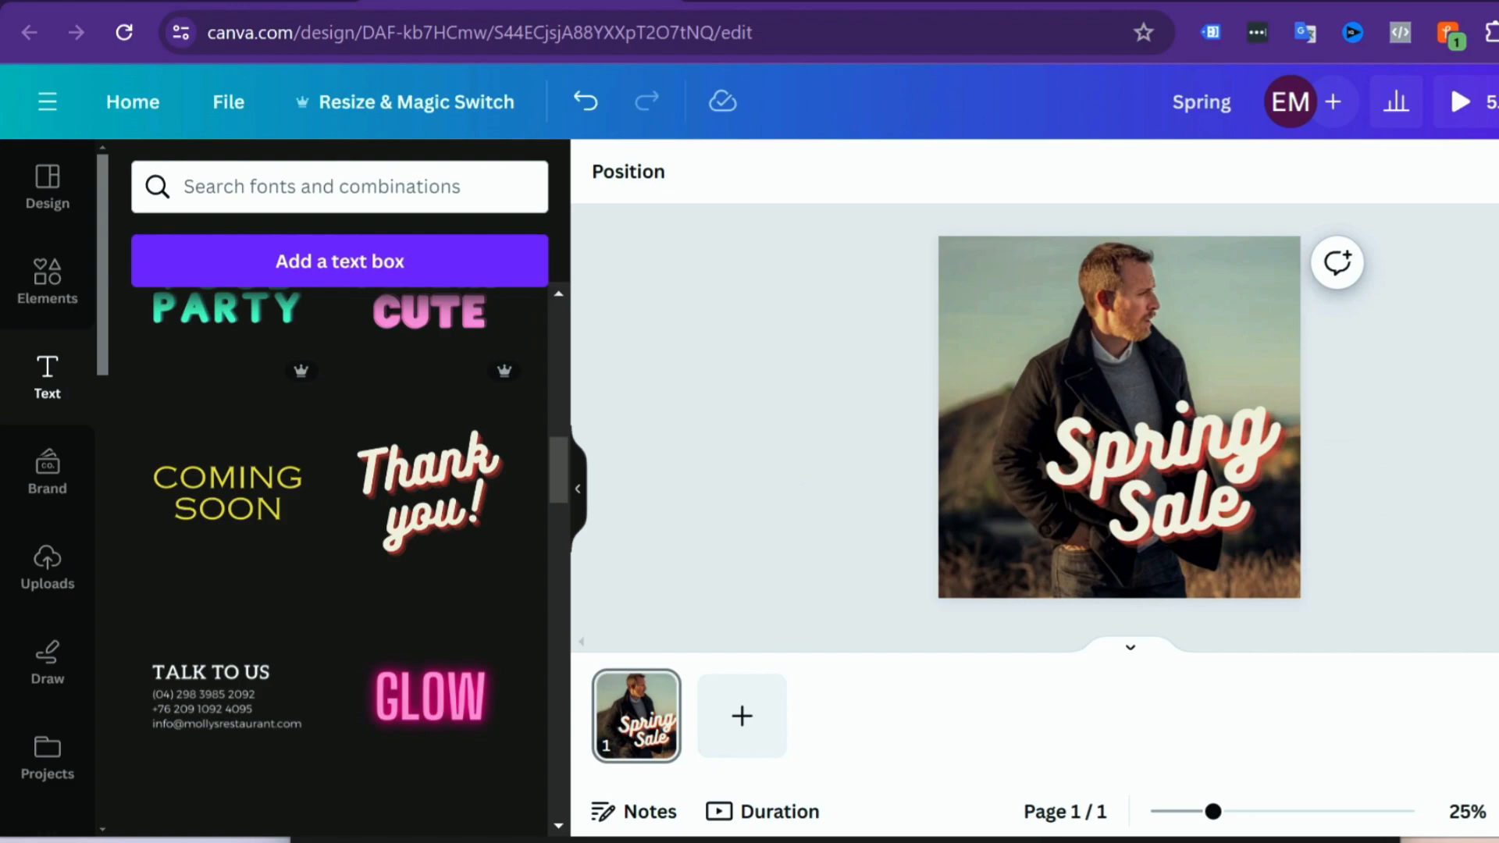
pyautogui.hotkey('ctrl', 'alt', 'p')
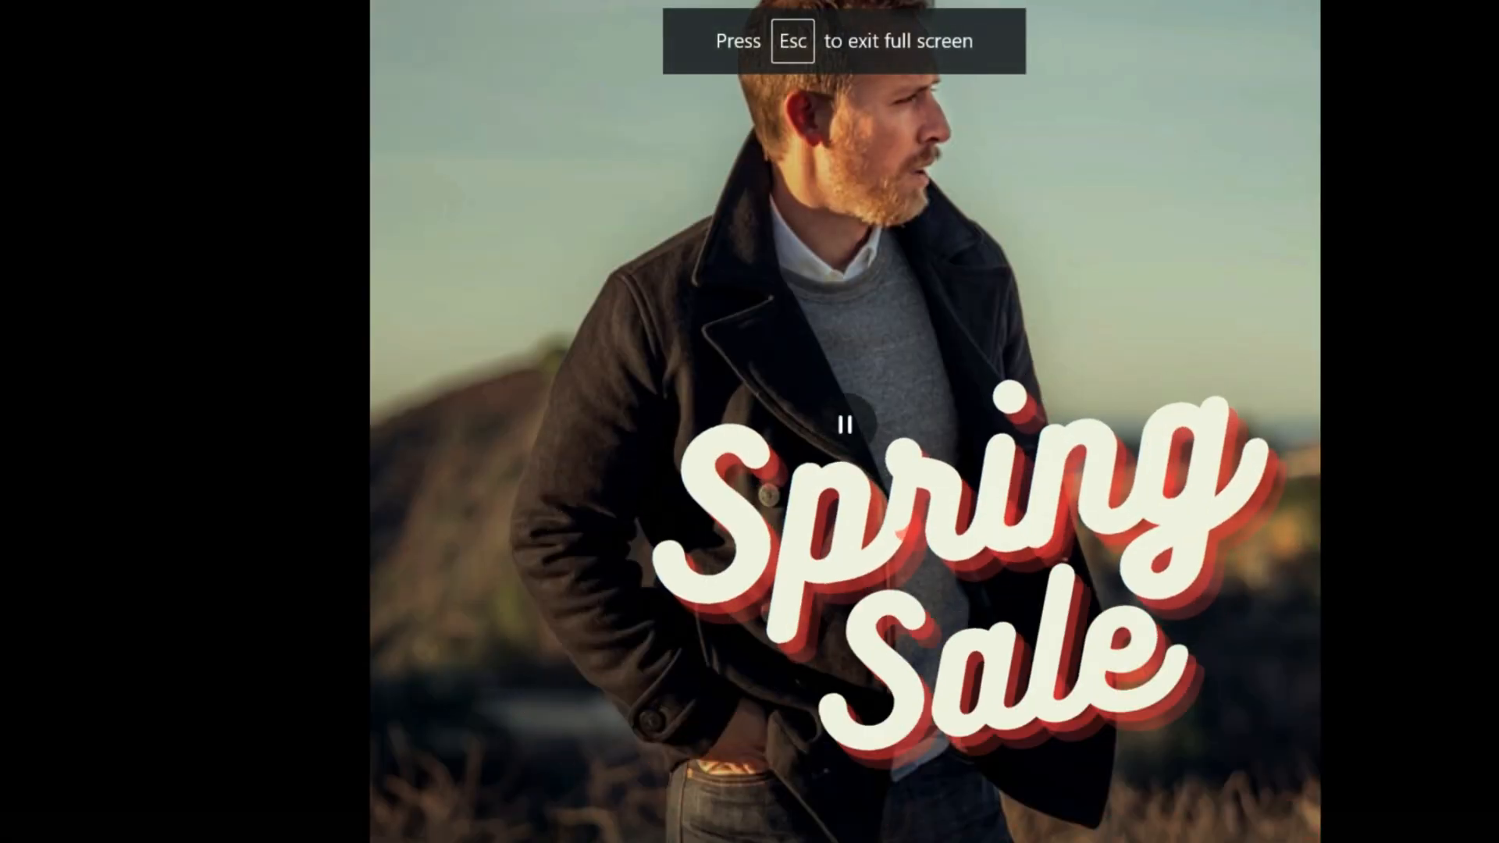
pyautogui.press('Escape')
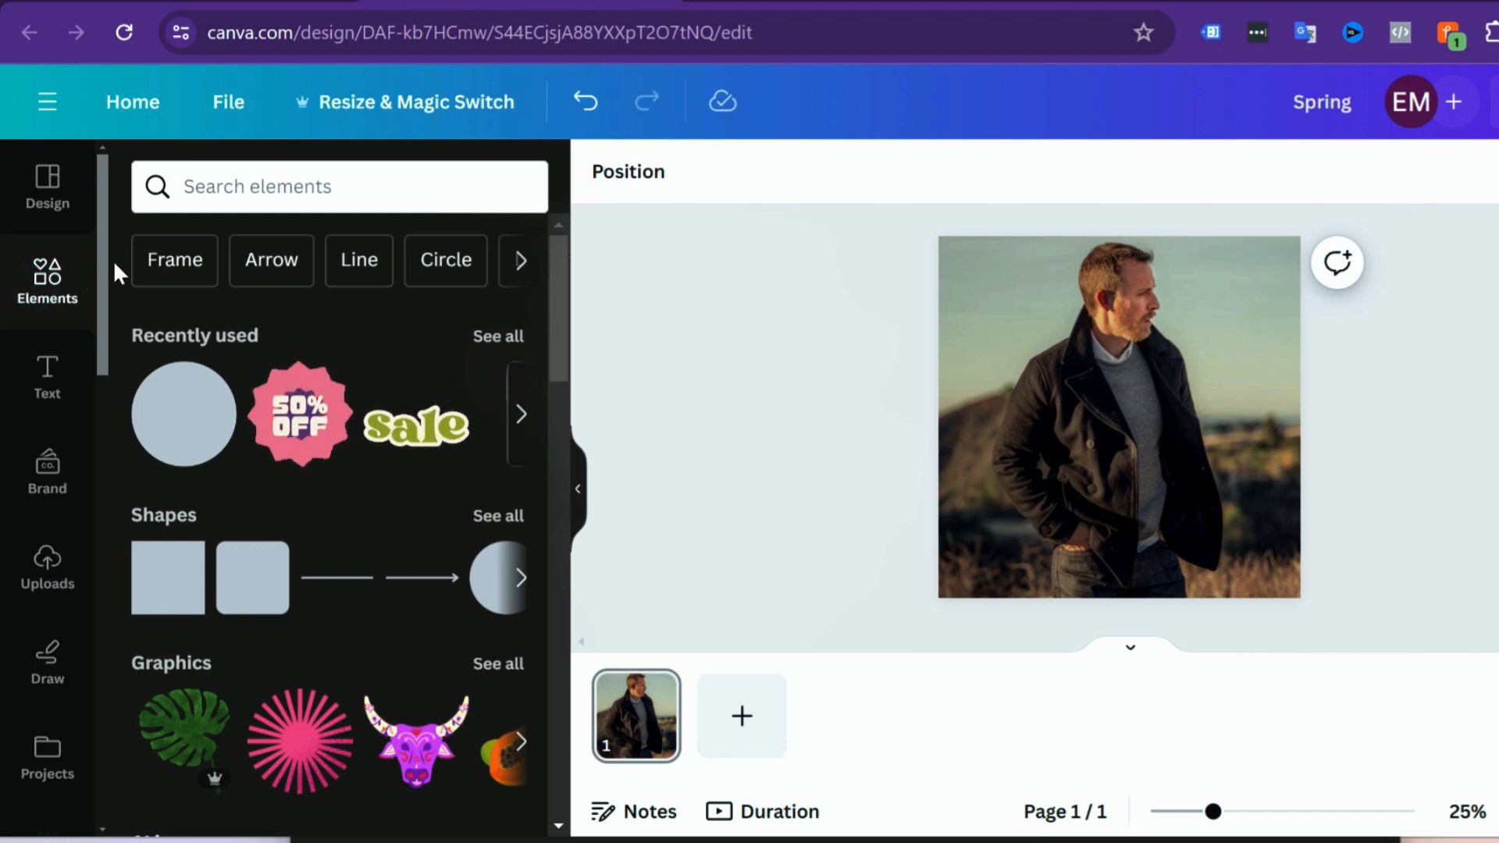
# Step: Search the elements library for "sale" and restrict the results to graphics
pyautogui.click(183, 197)
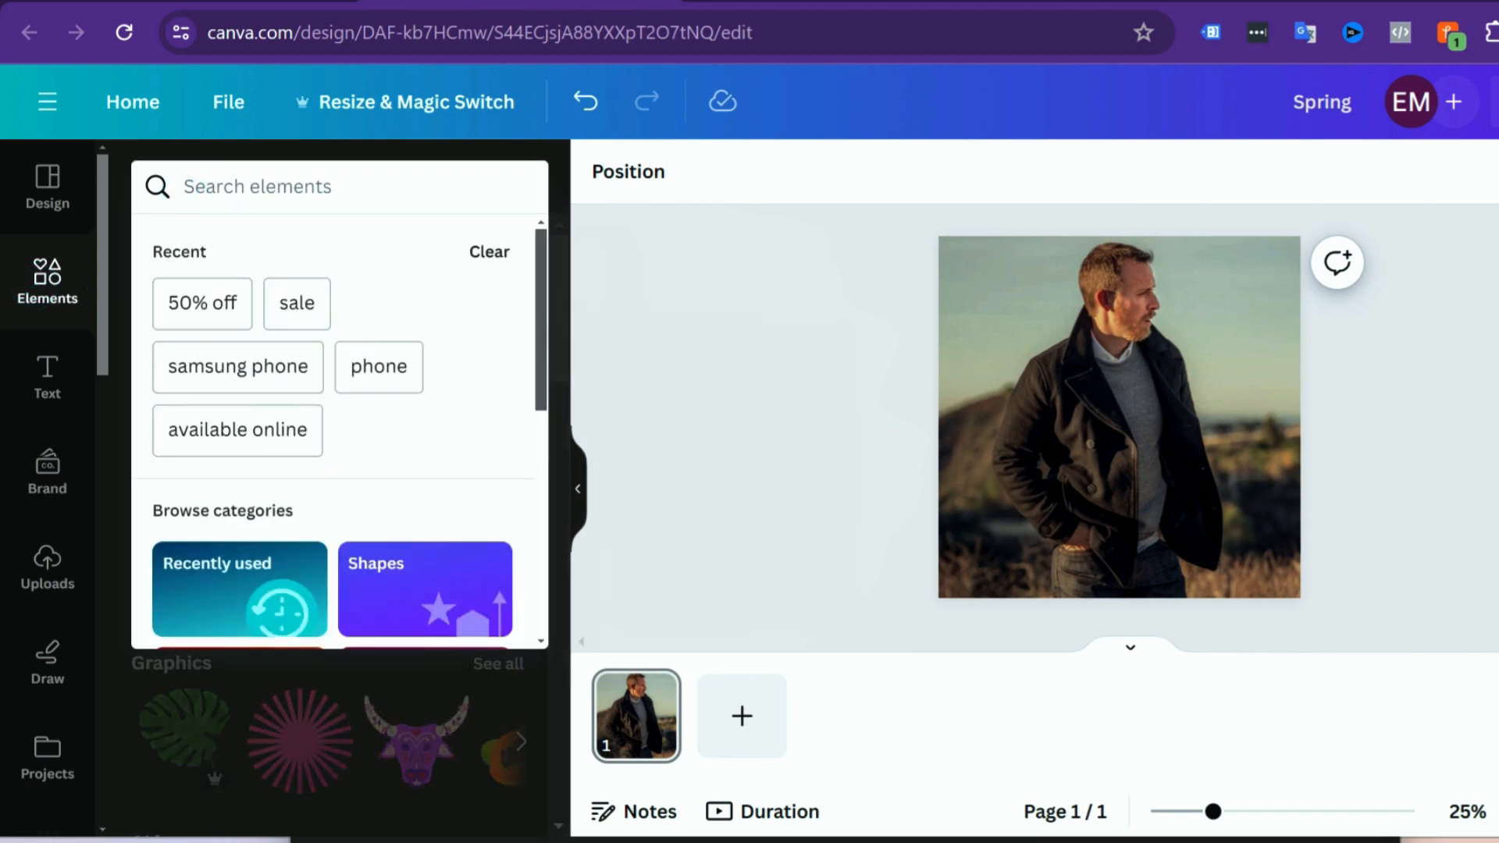
pyautogui.write('sale')
pyautogui.press('Return')
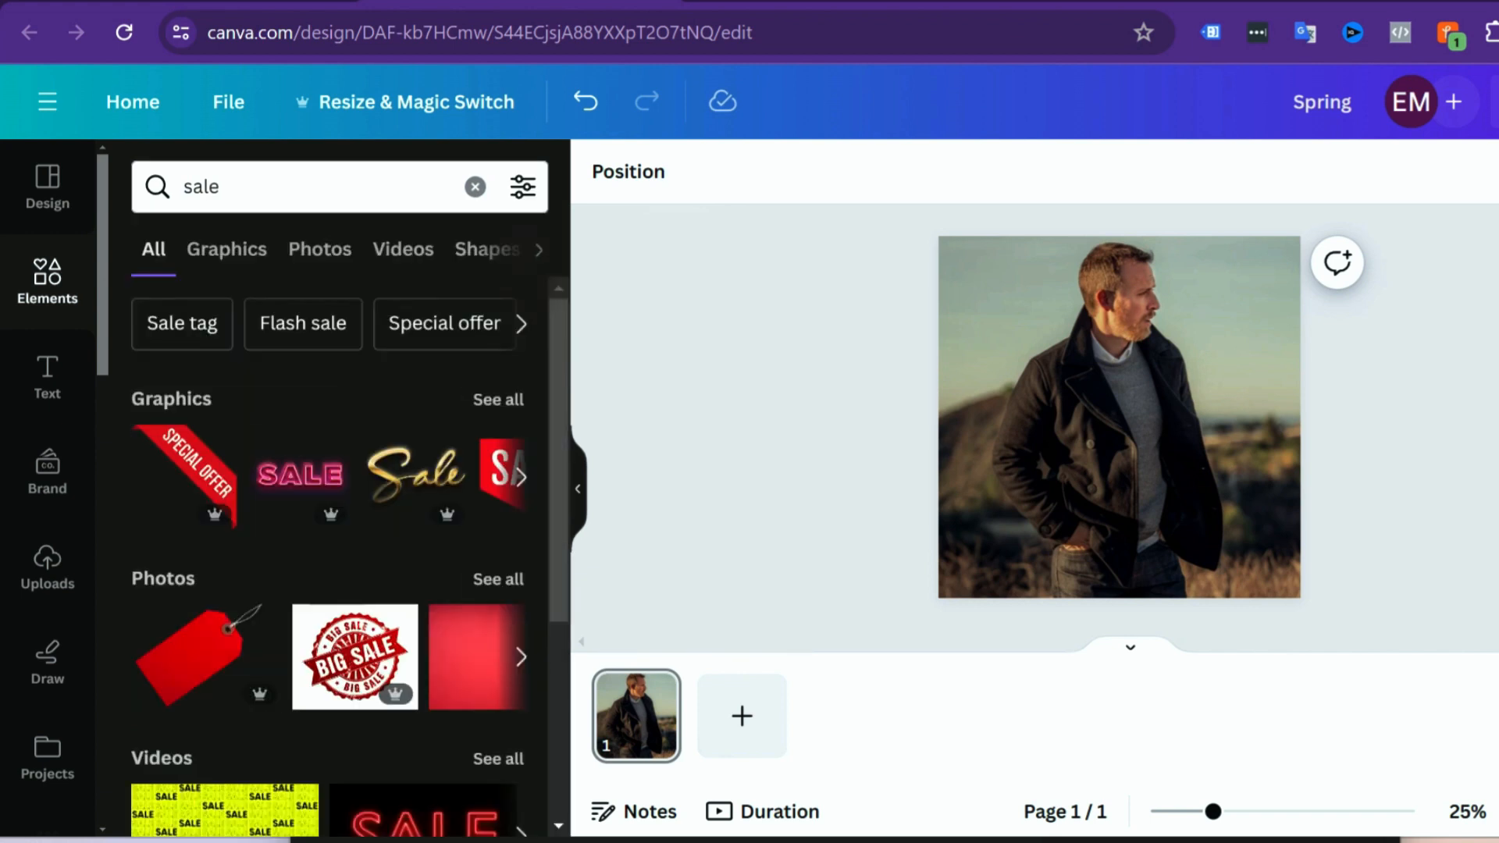
pyautogui.click(238, 259)
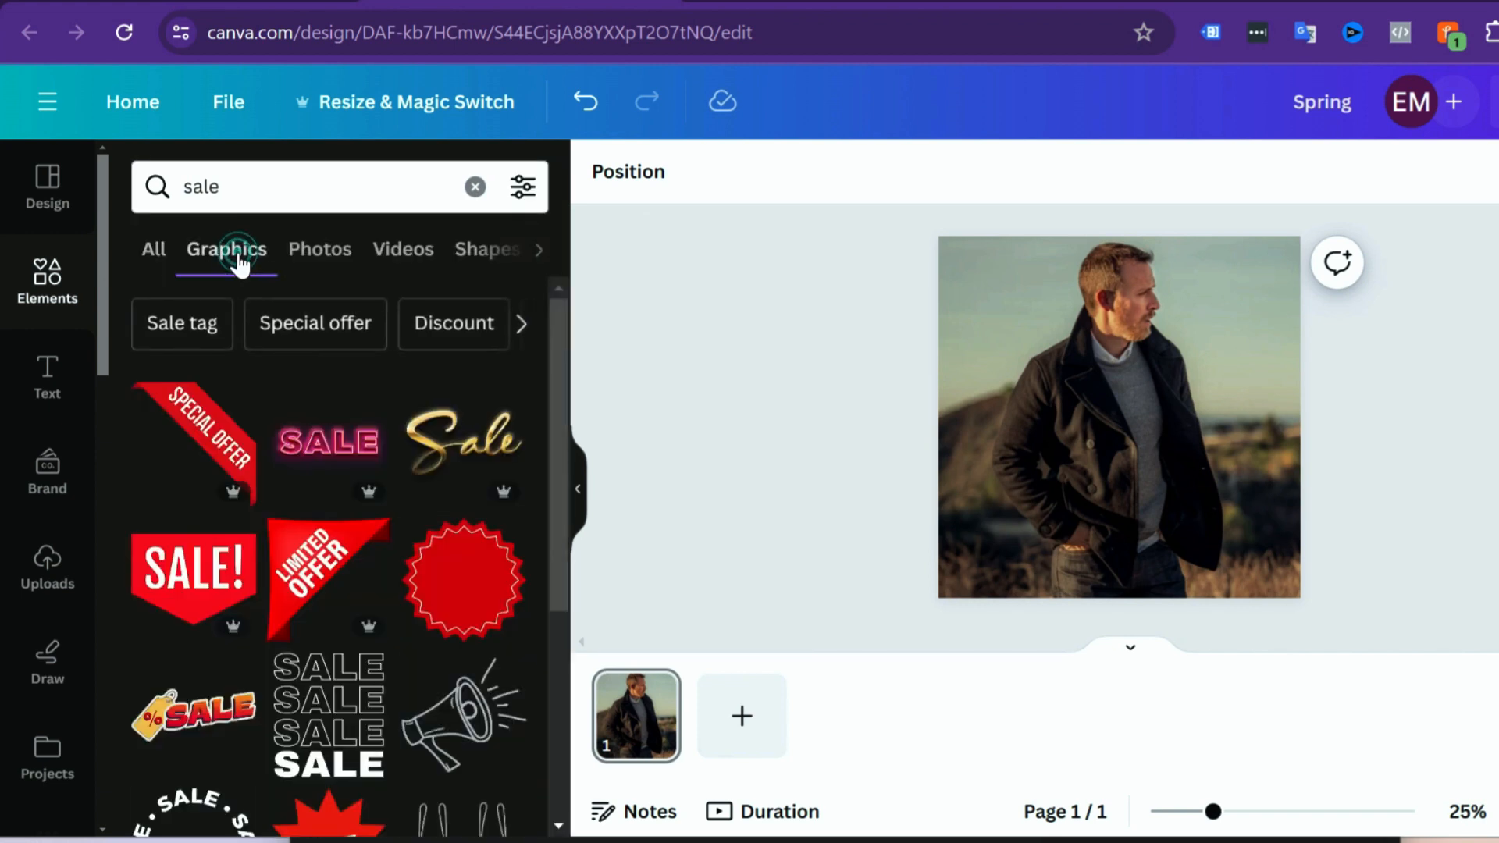
# Step: Browse the sale graphics for a sticker that suits the photo
pyautogui.scroll(-10, 378, 525)
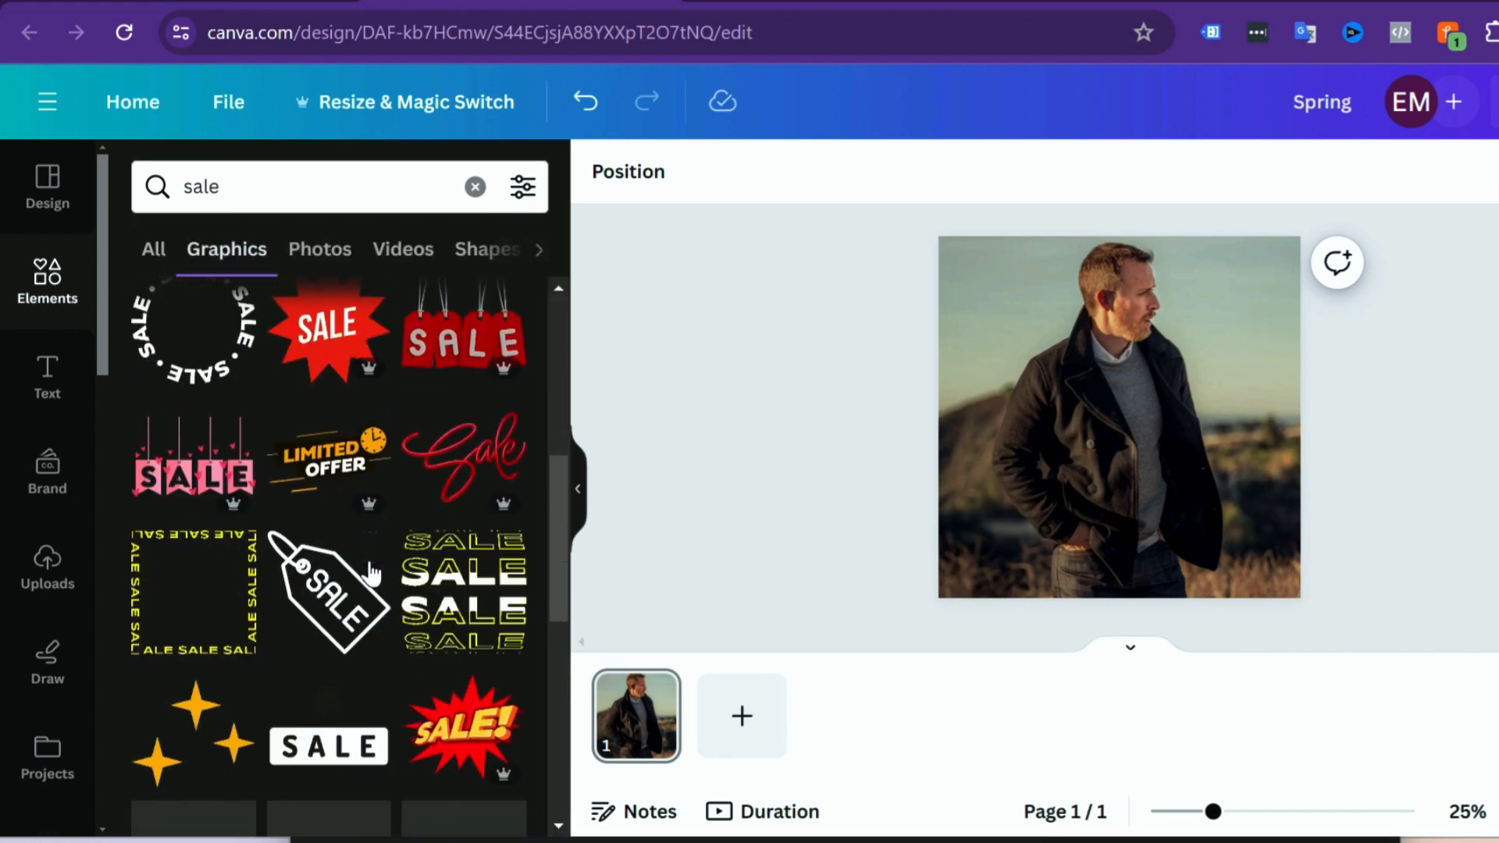
pyautogui.scroll(-4, 370, 567)
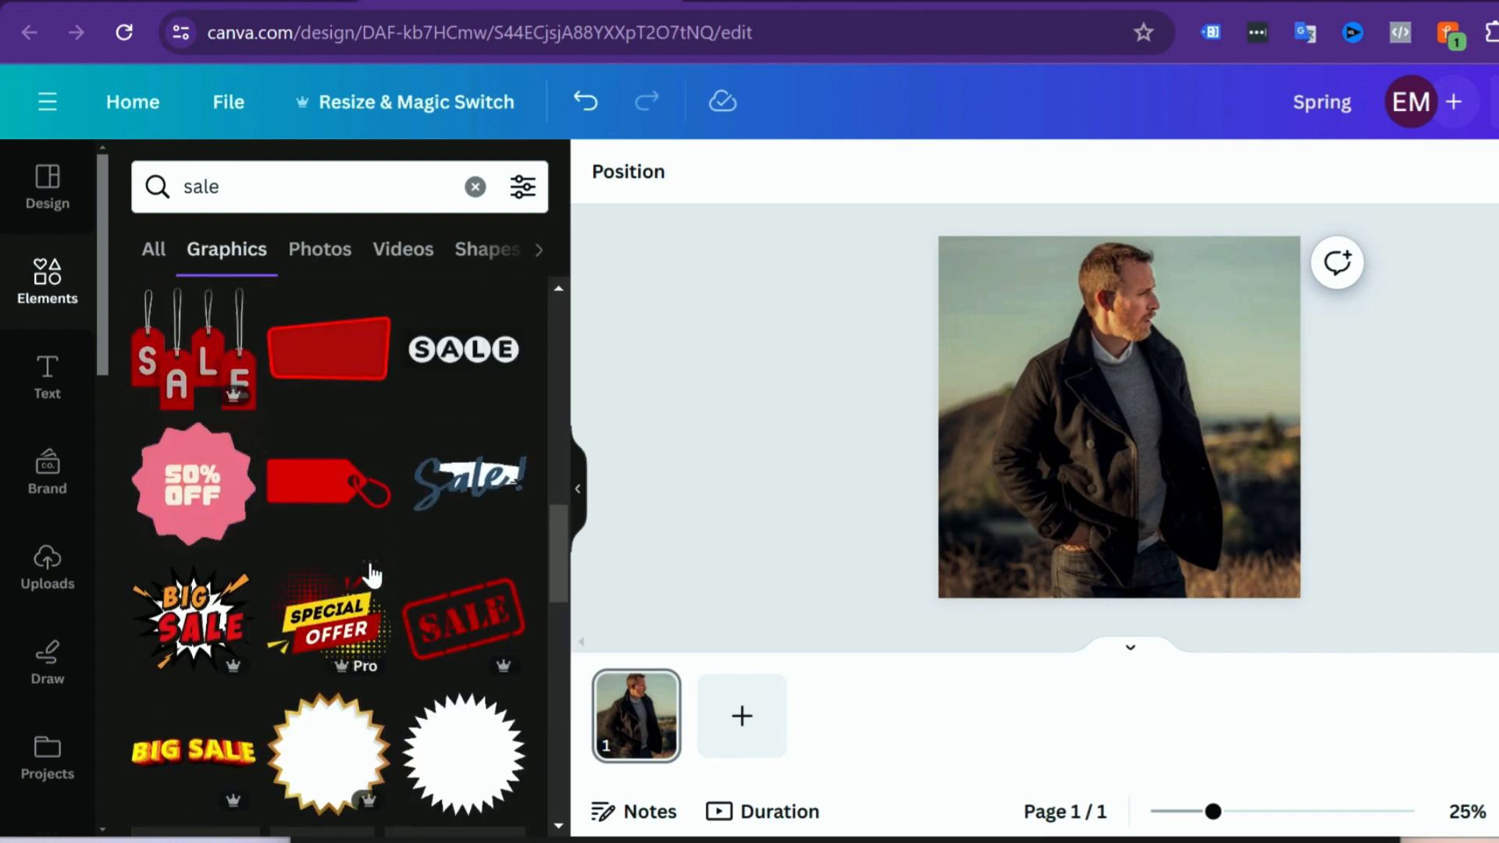
pyautogui.scroll(5, 371, 569)
pyautogui.scroll(2, 371, 572)
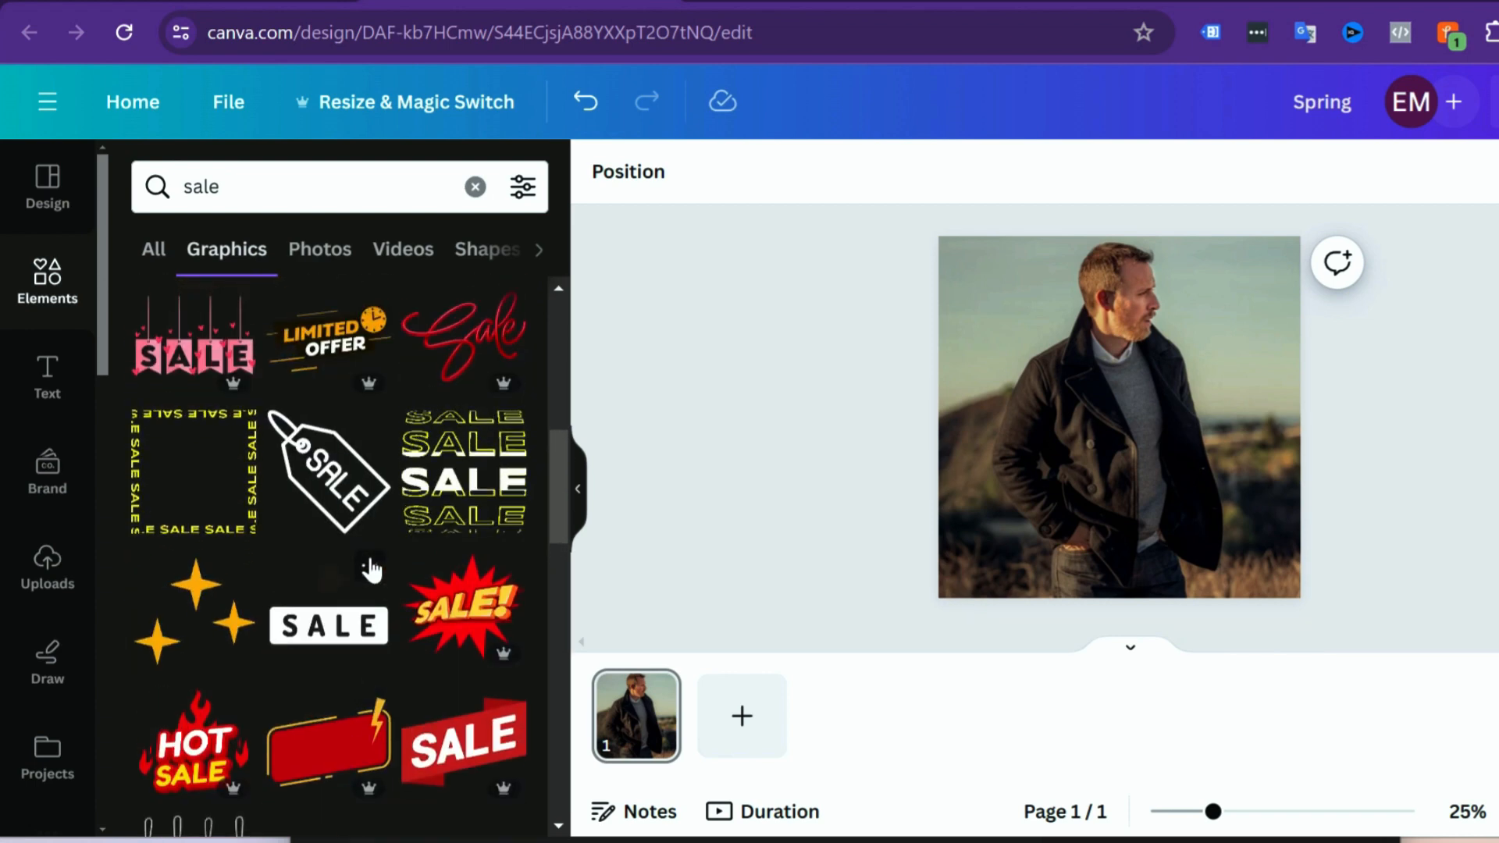
pyautogui.scroll(2, 363, 551)
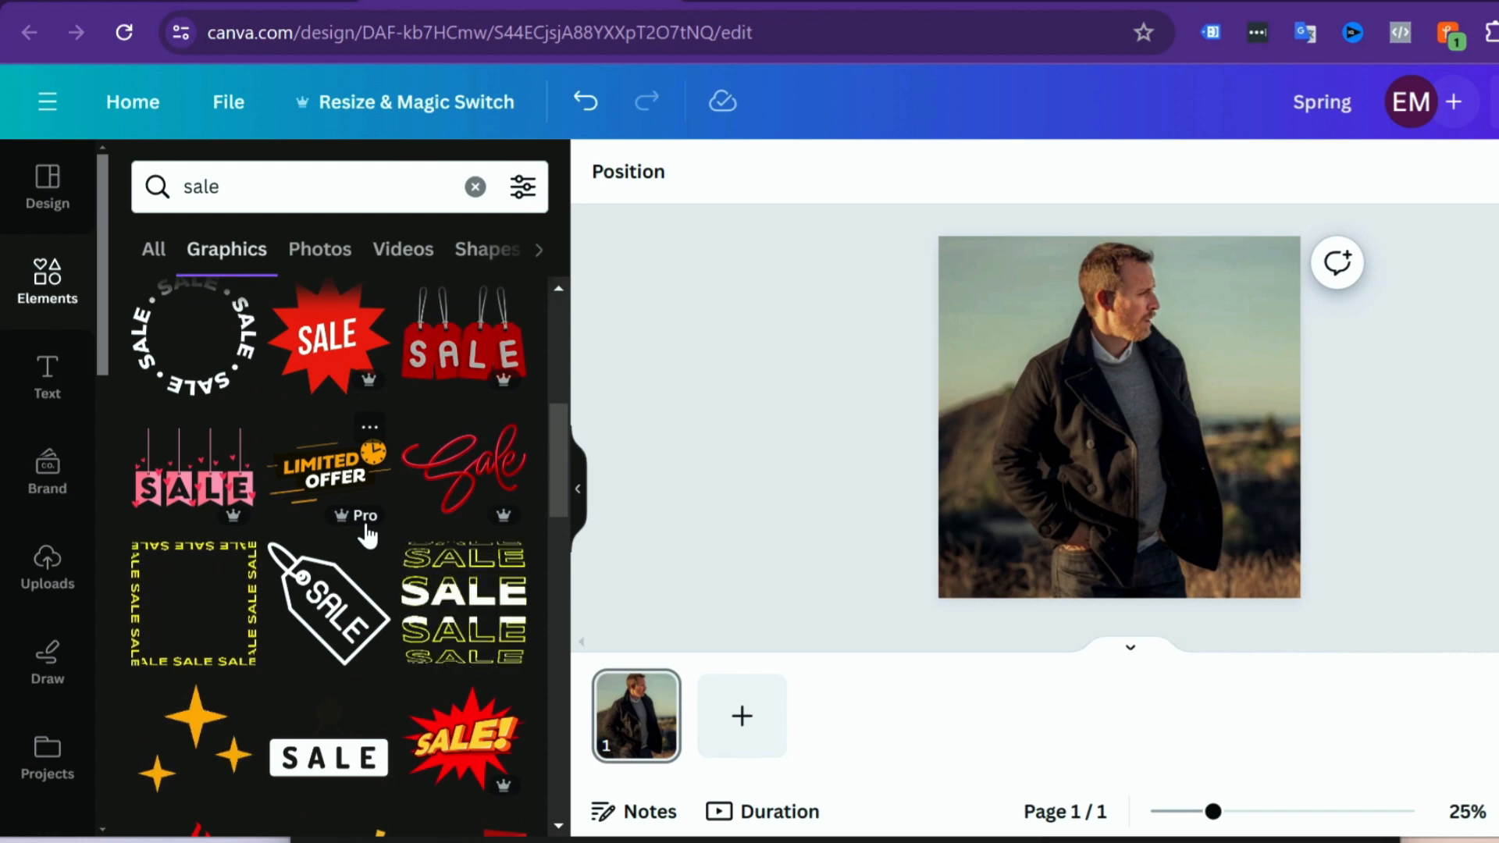
pyautogui.scroll(-2, 367, 534)
pyautogui.scroll(-5, 344, 507)
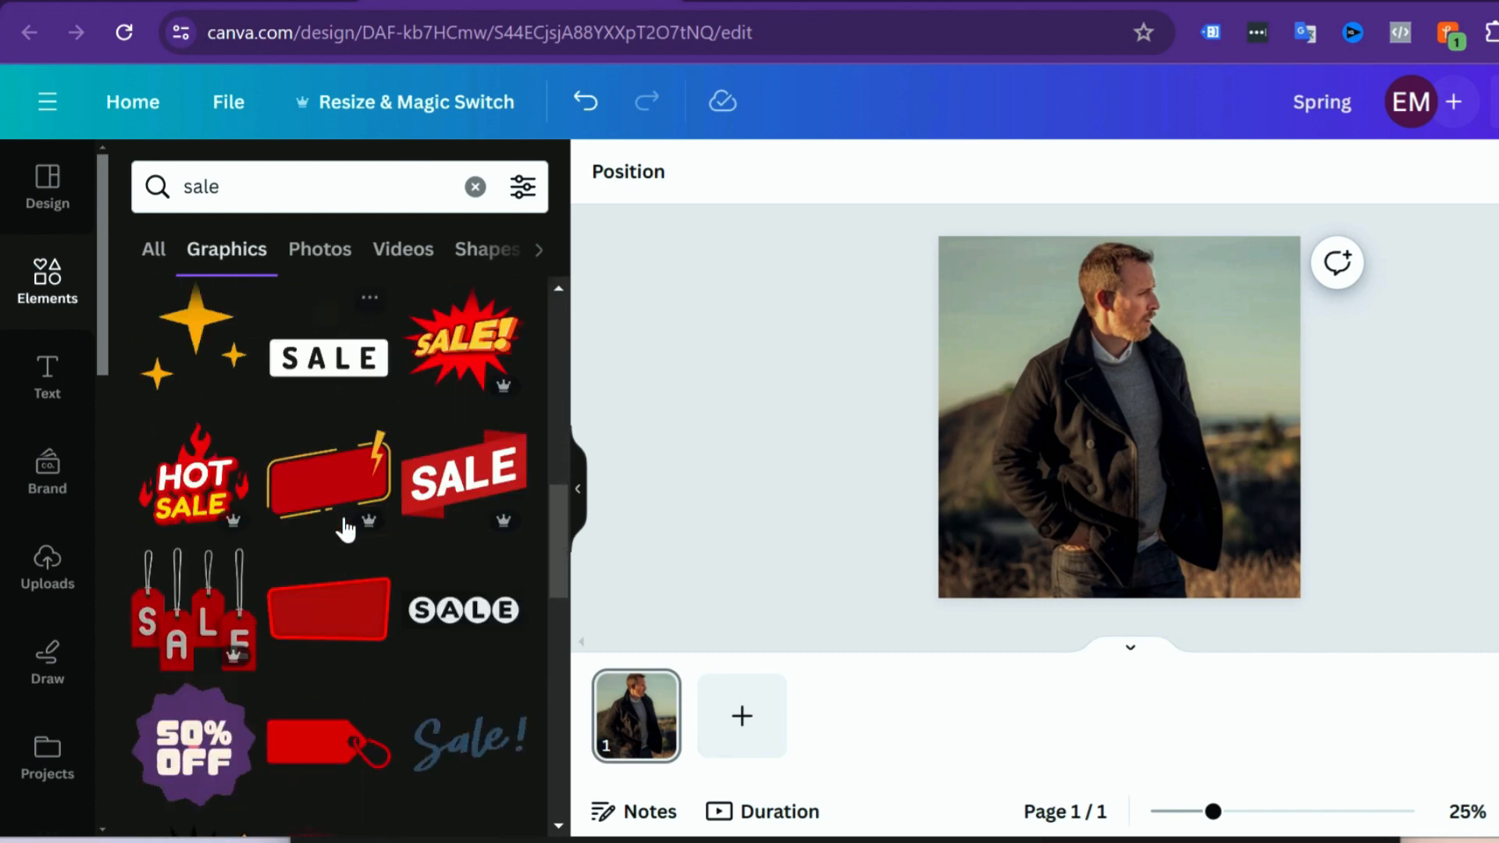
pyautogui.scroll(-3, 344, 531)
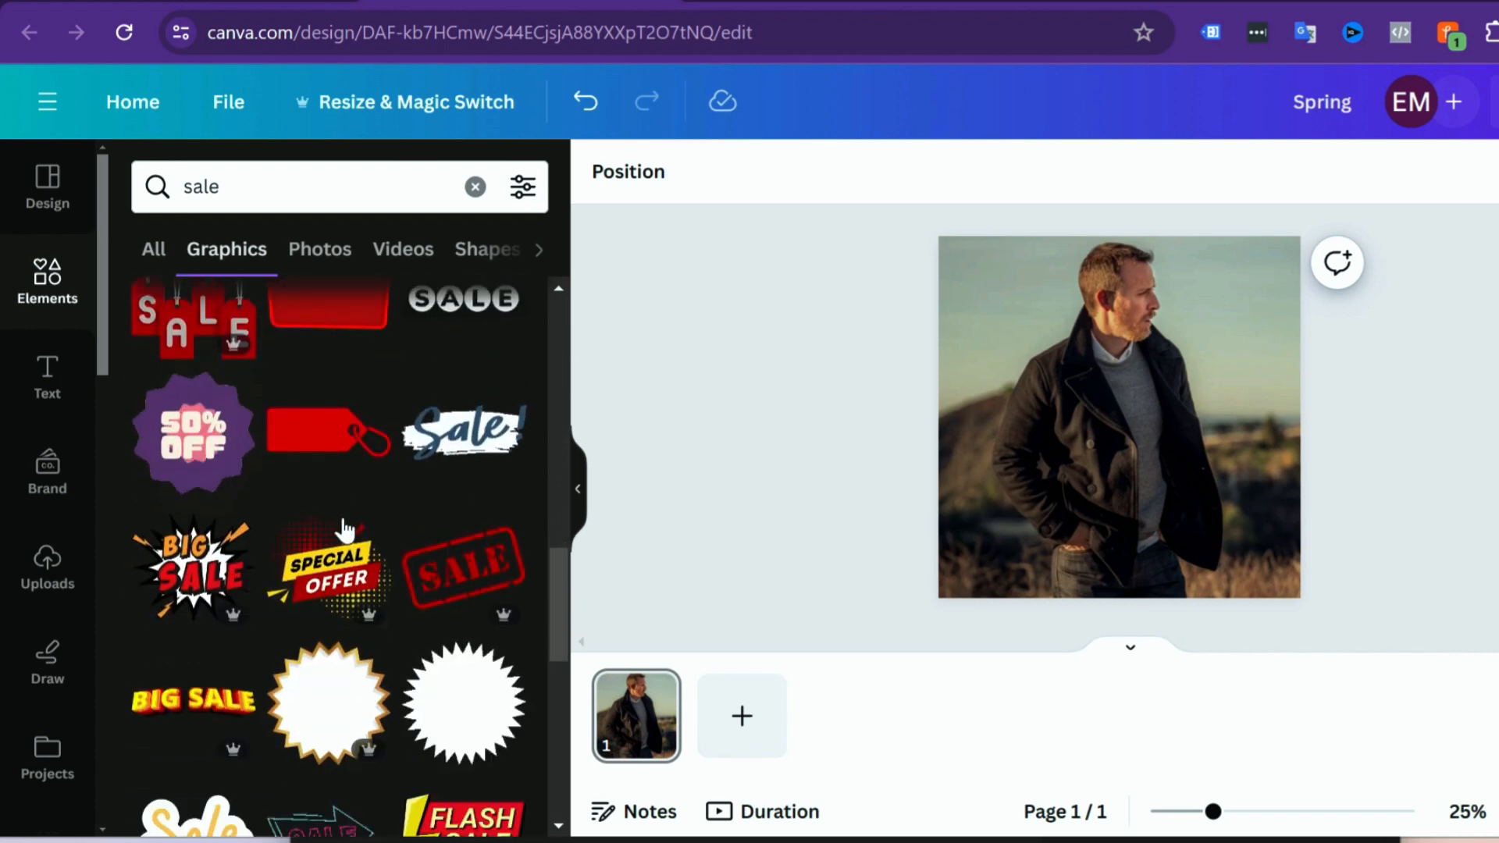
pyautogui.scroll(-3, 345, 531)
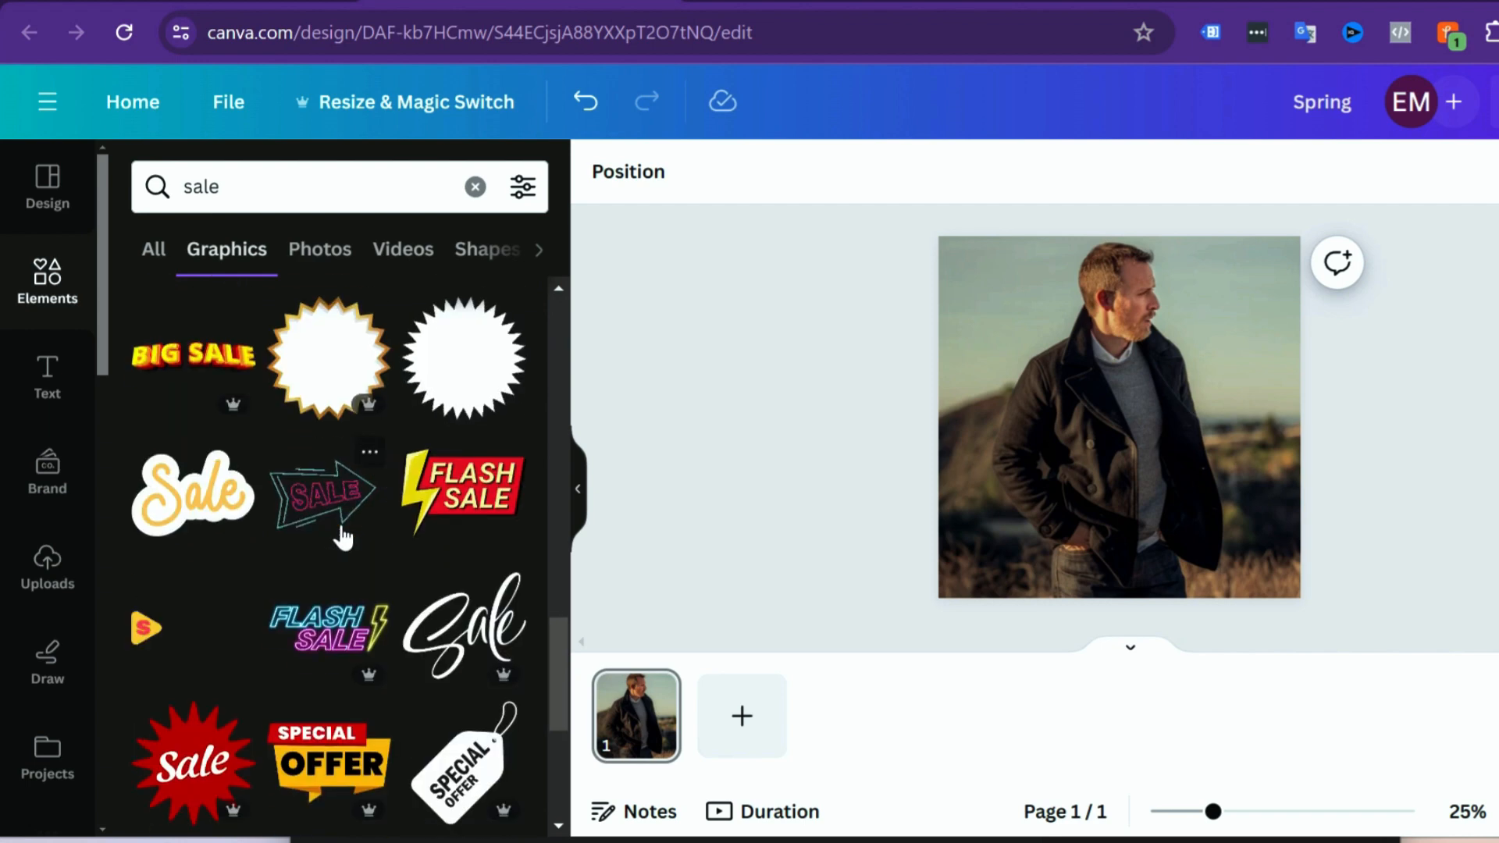
pyautogui.scroll(-4, 344, 545)
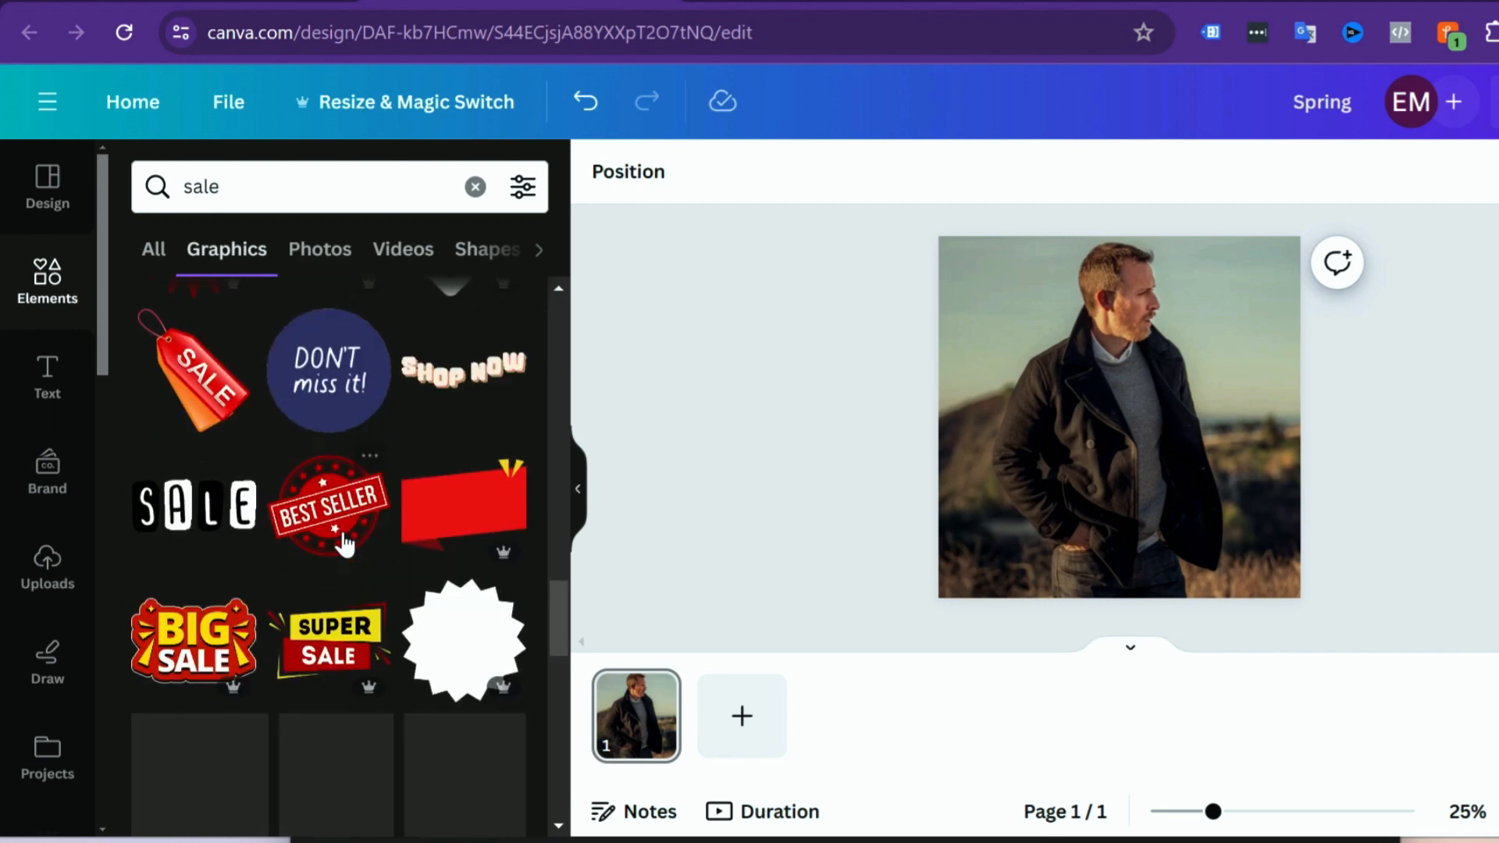
pyautogui.scroll(-1, 344, 546)
# Step: Insert the red "Best Seller" badge, move it to the lower left of the photo and enlarge it slightly
pyautogui.click(331, 395)
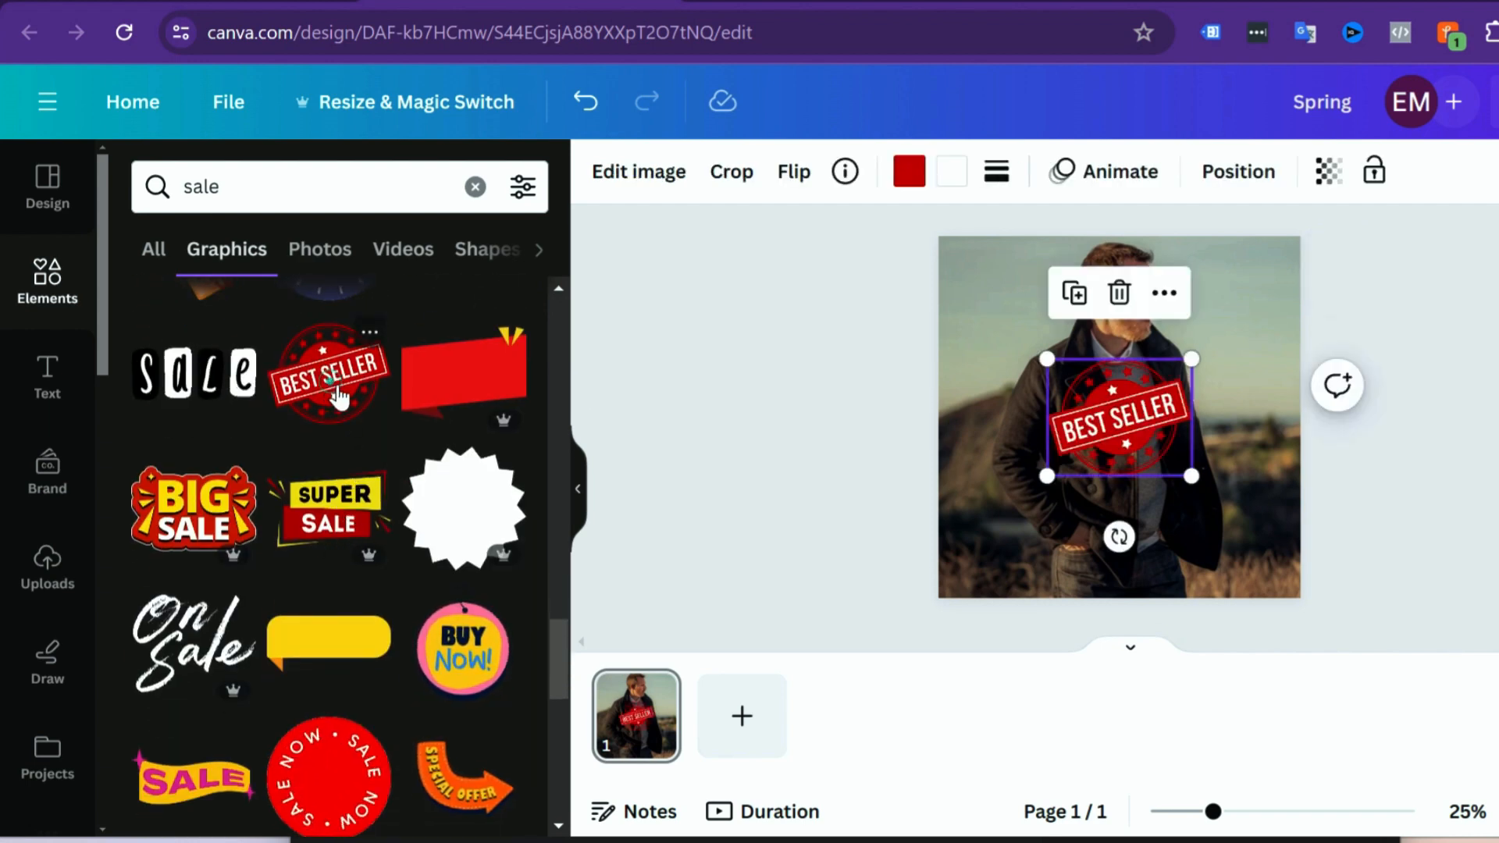
pyautogui.moveTo(1089, 421); pyautogui.dragTo(1041, 474)
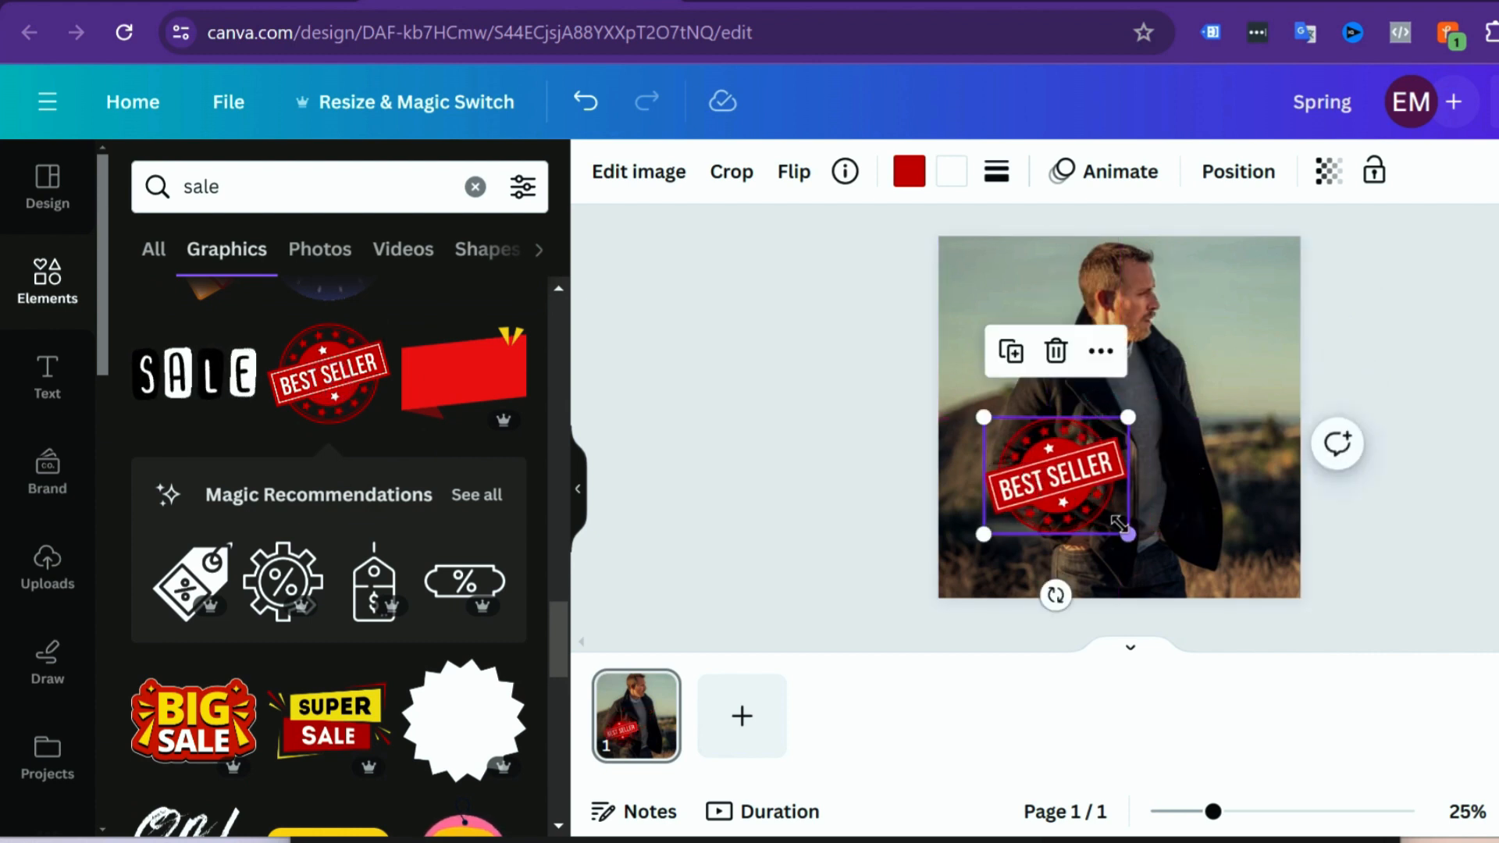
pyautogui.moveTo(1131, 534); pyautogui.dragTo(1152, 552)
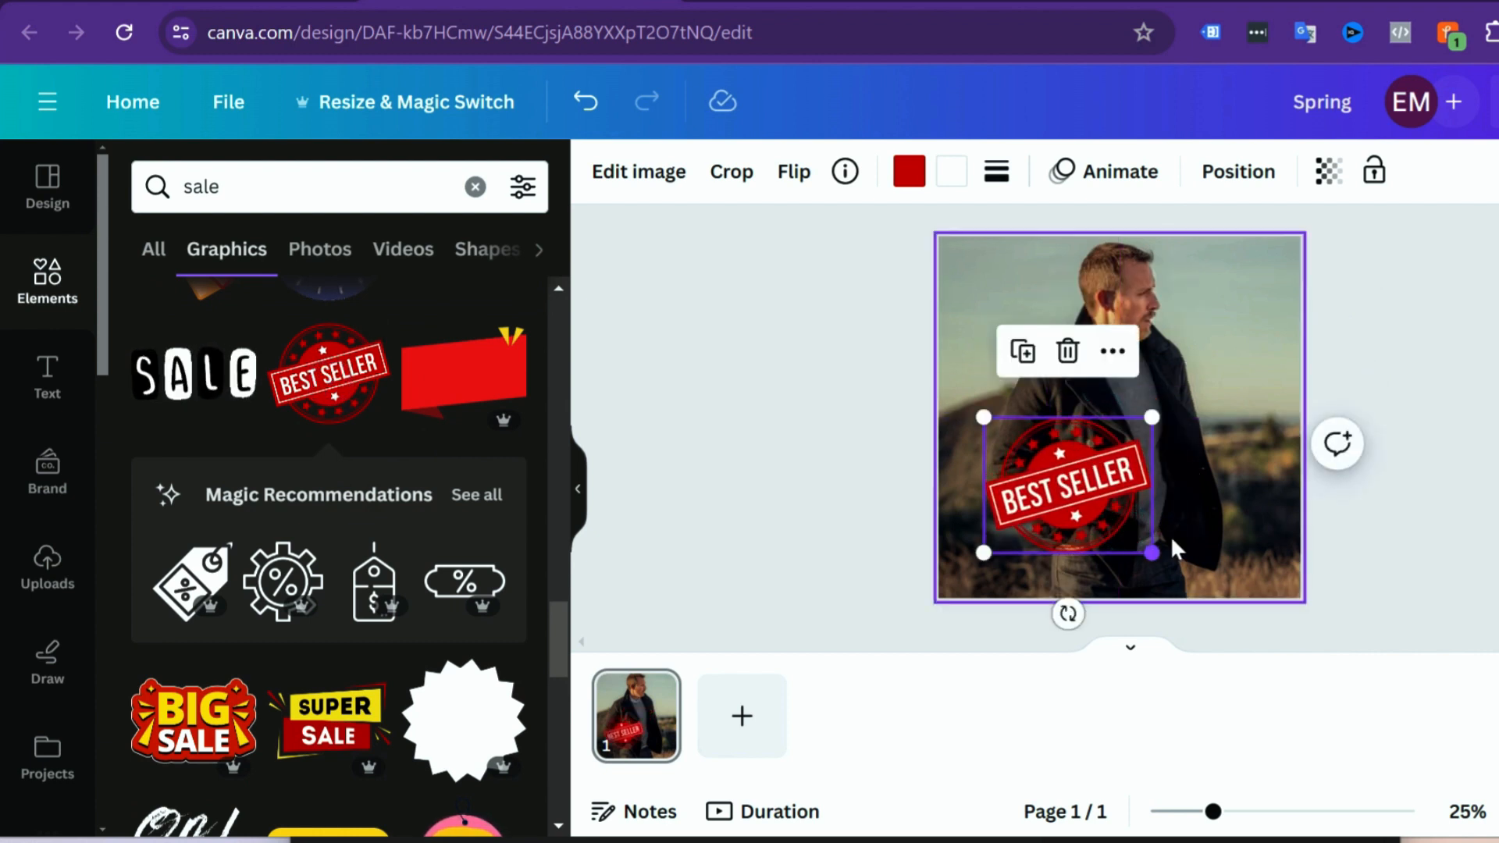
pyautogui.click(1403, 535)
# Step: Delete the "Best Seller" badge from the photo
pyautogui.click(1056, 490)
pyautogui.press('Delete')
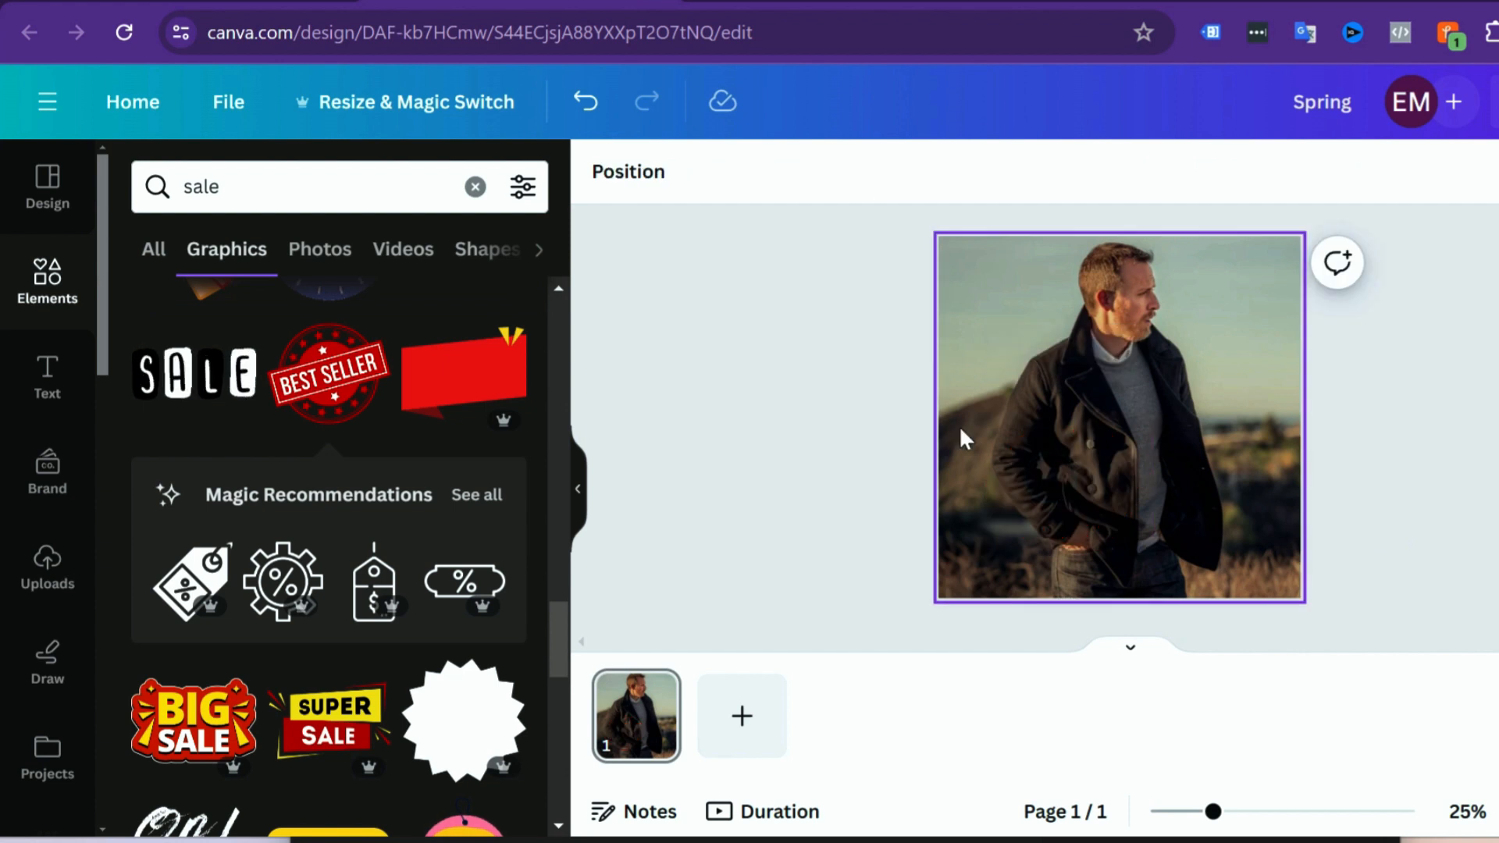
# Step: Filter the sale graphics by price to show only Free ones
pyautogui.click(522, 191)
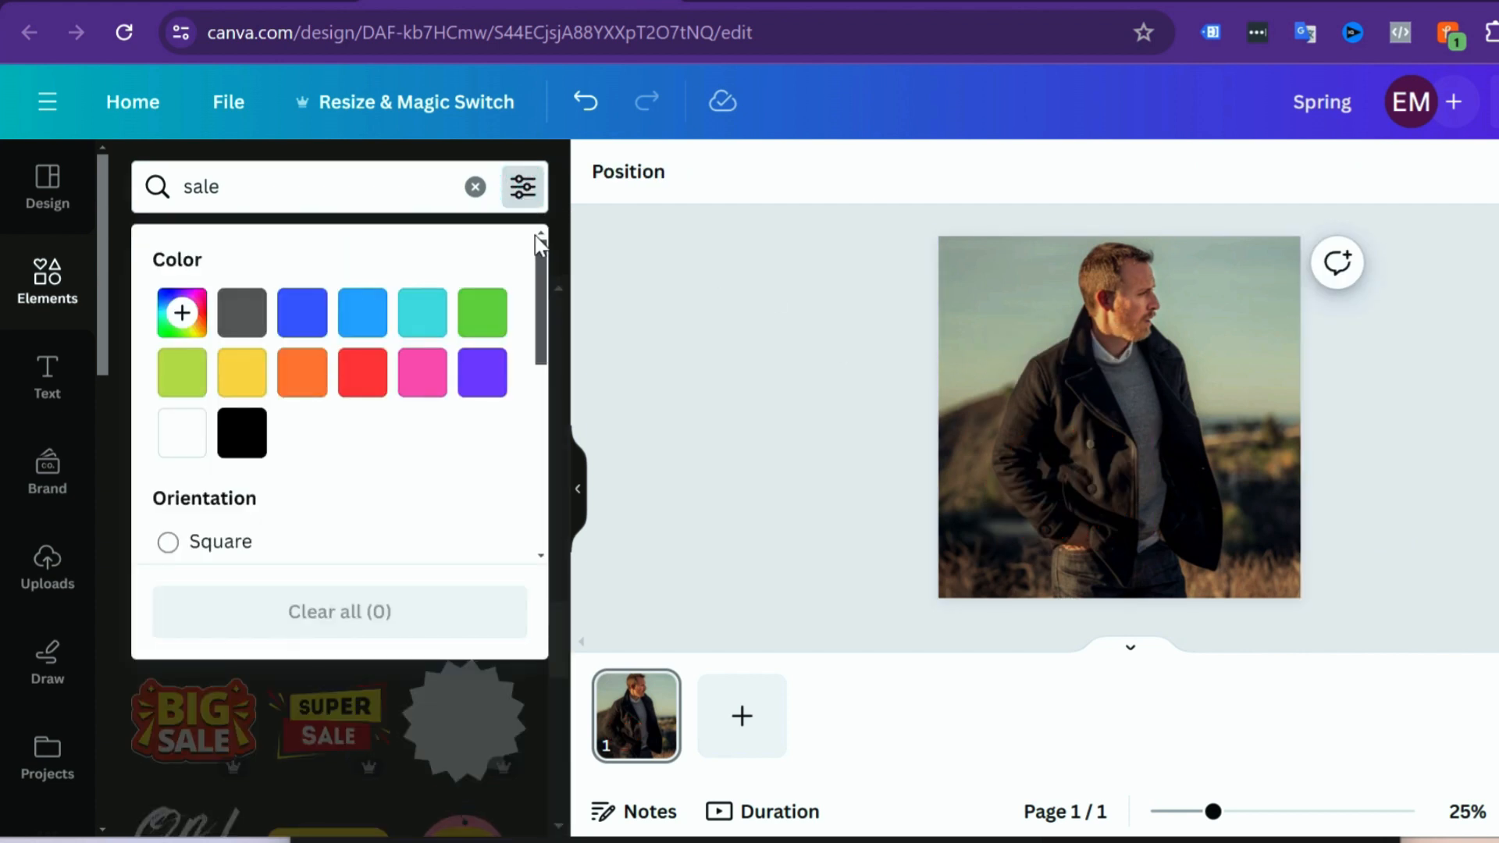
pyautogui.moveTo(541, 254); pyautogui.dragTo(541, 403)
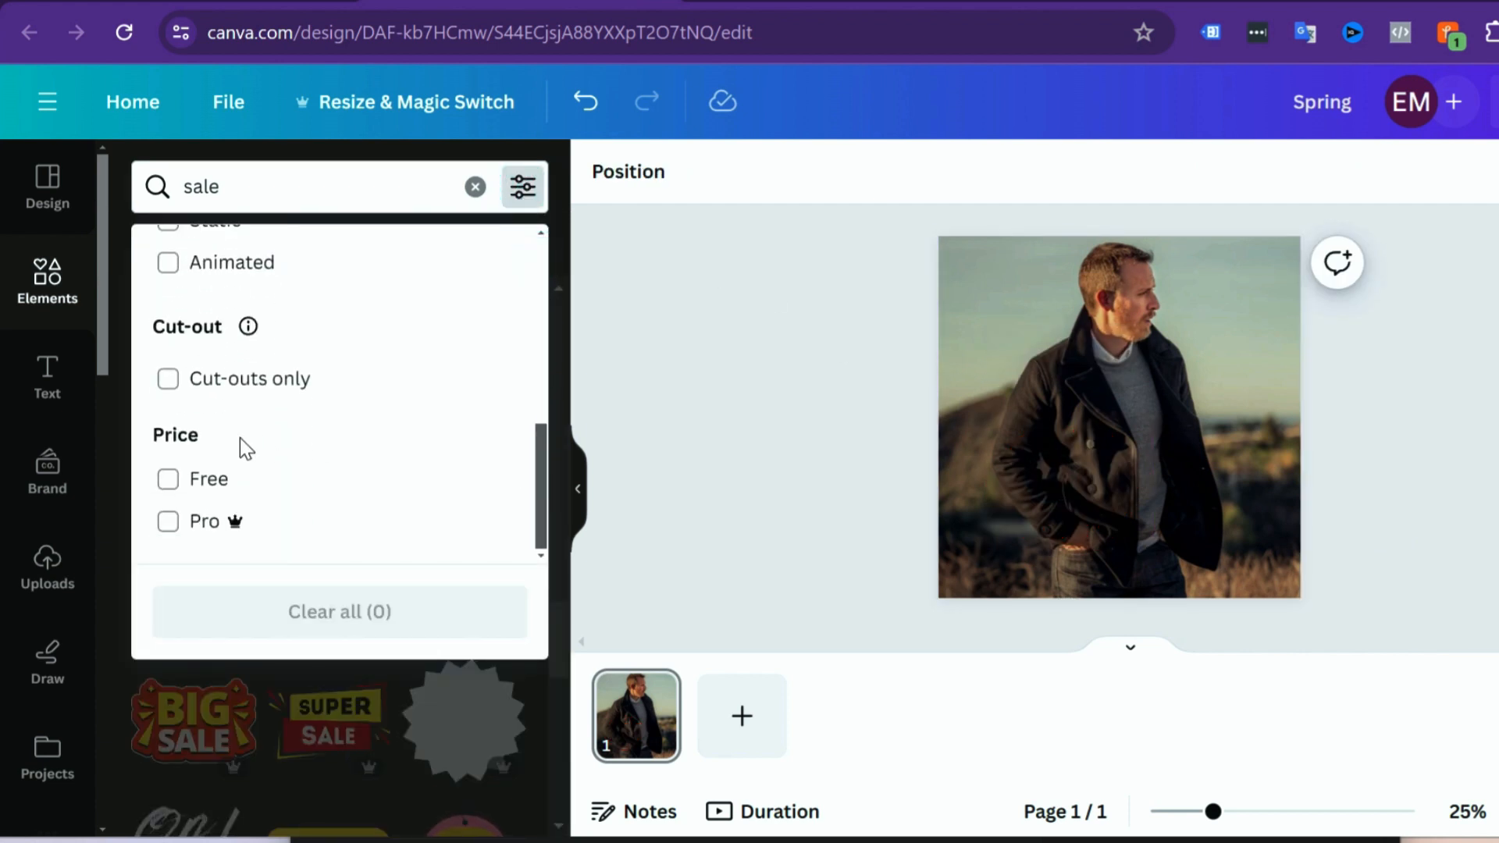
pyautogui.click(168, 484)
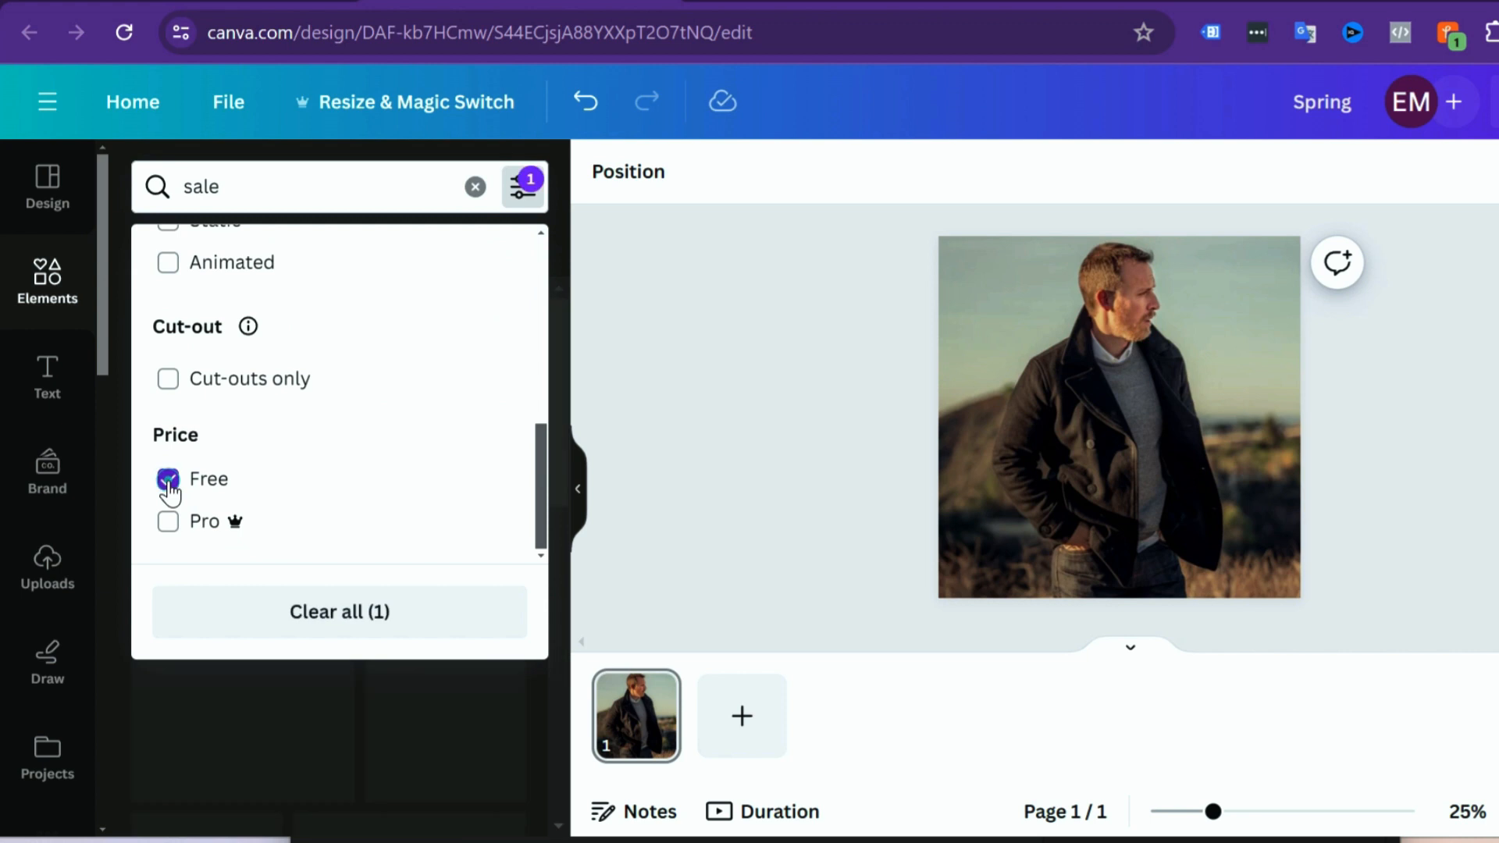
pyautogui.click(612, 421)
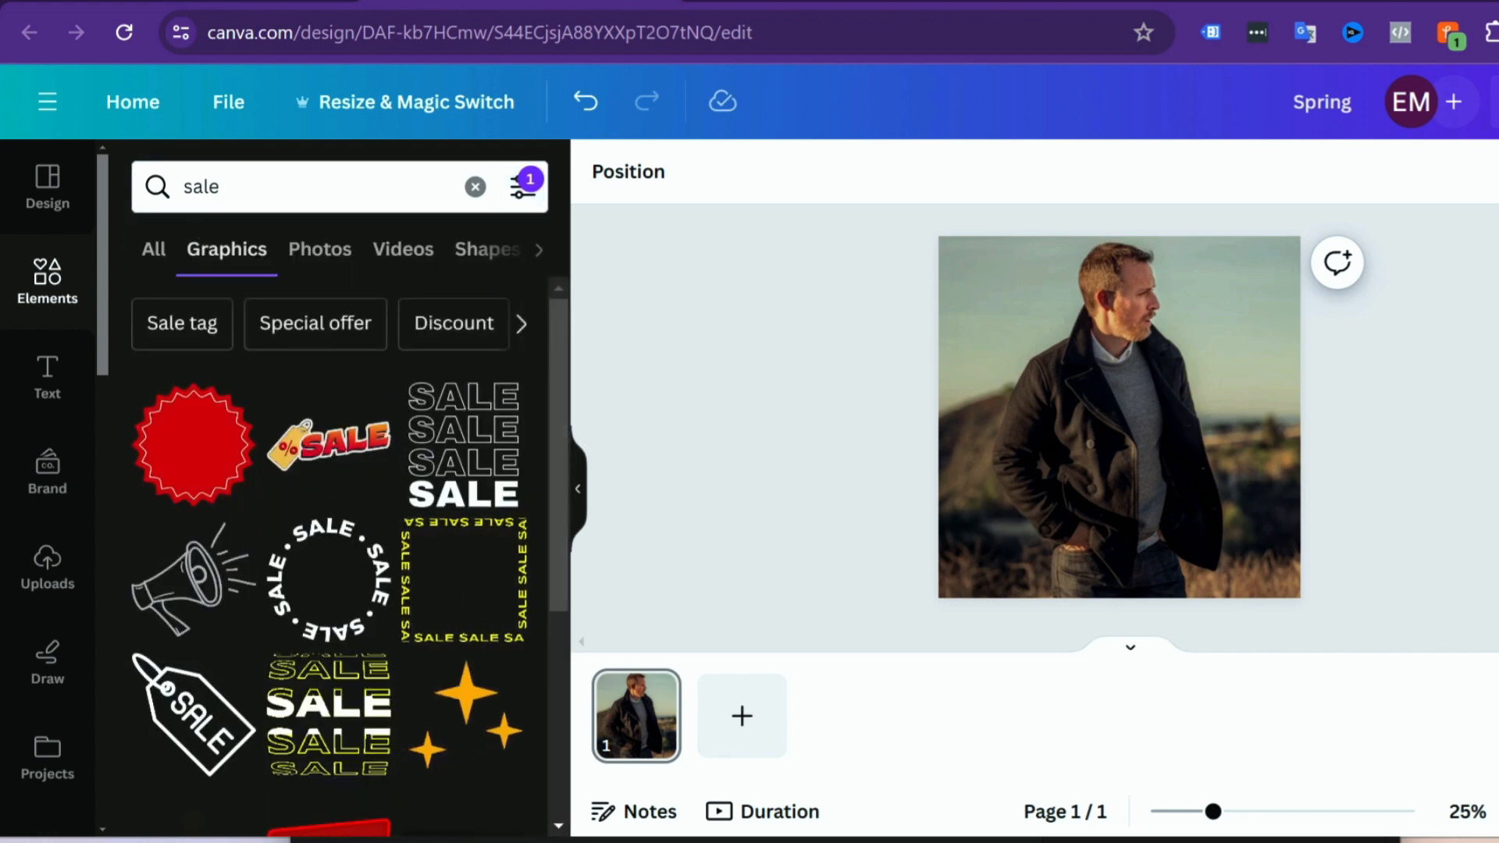
# Step: Add the Animated filter to the free sale graphics
pyautogui.scroll(-7, 349, 579)
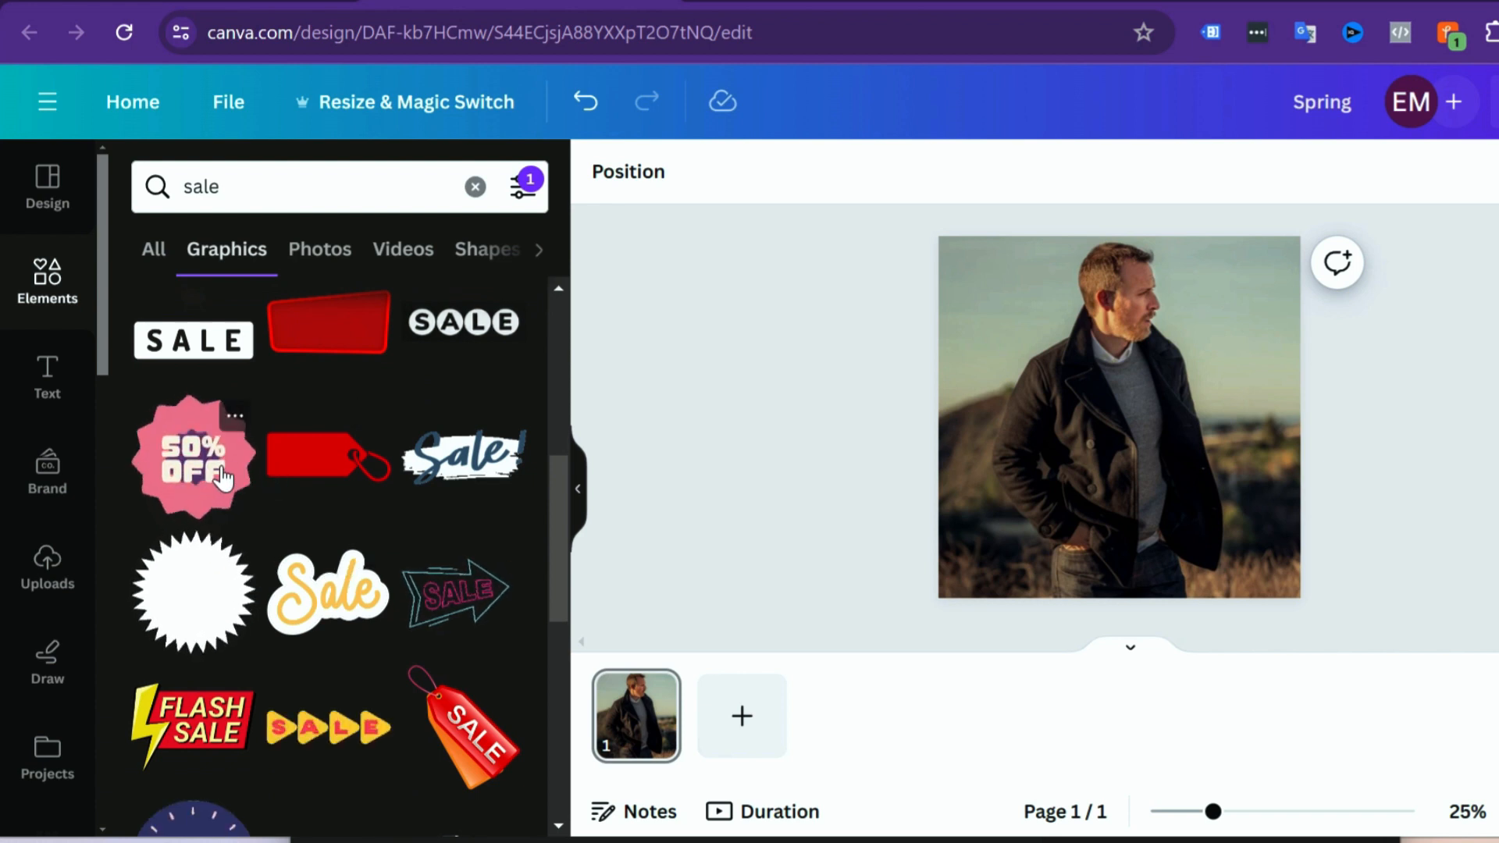
pyautogui.scroll(2, 327, 585)
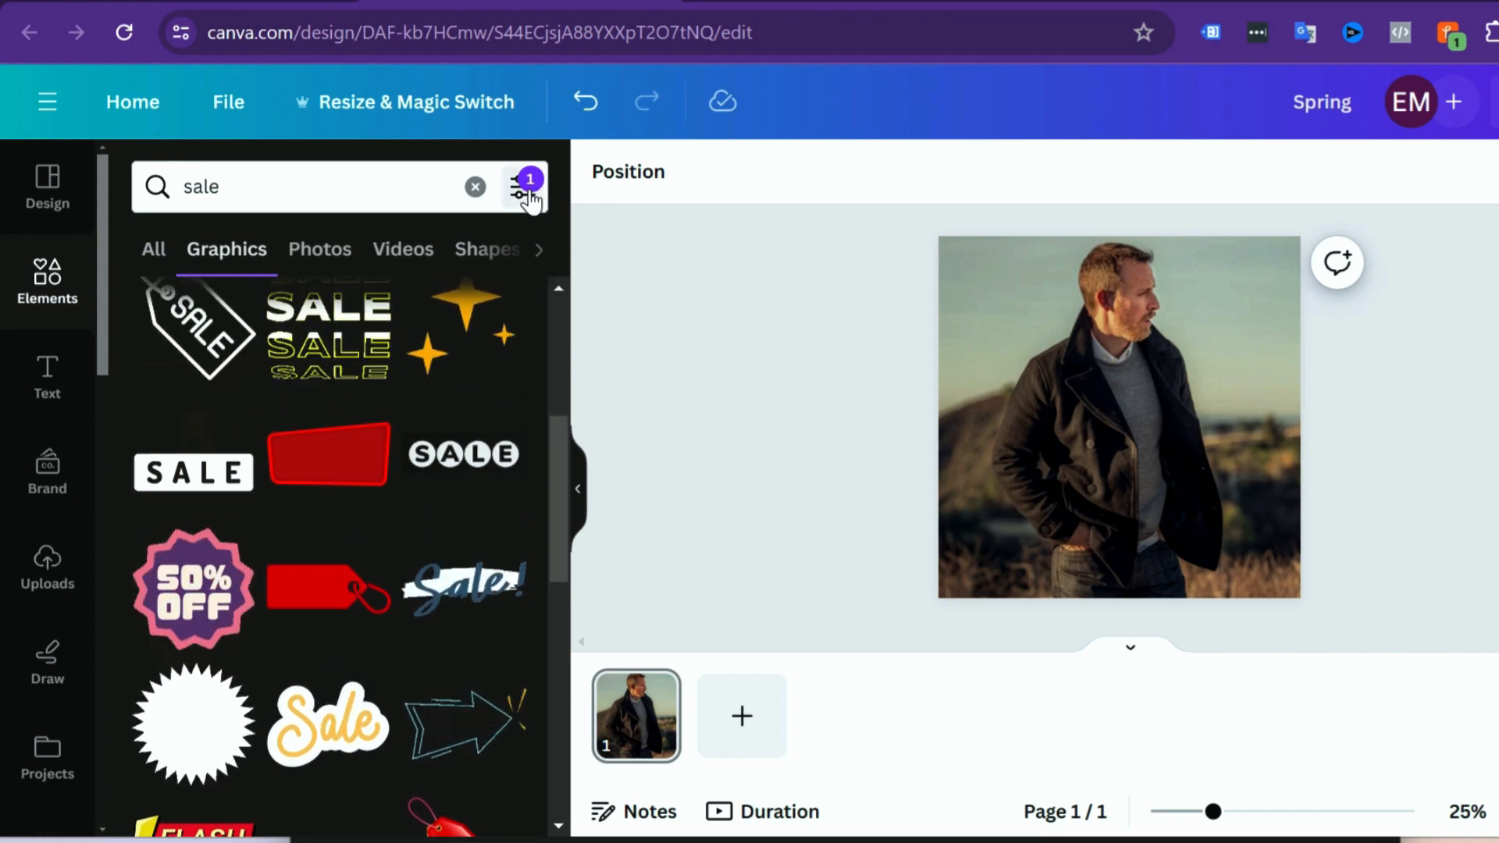
pyautogui.click(522, 186)
pyautogui.scroll(-3, 434, 447)
pyautogui.scroll(-3, 402, 458)
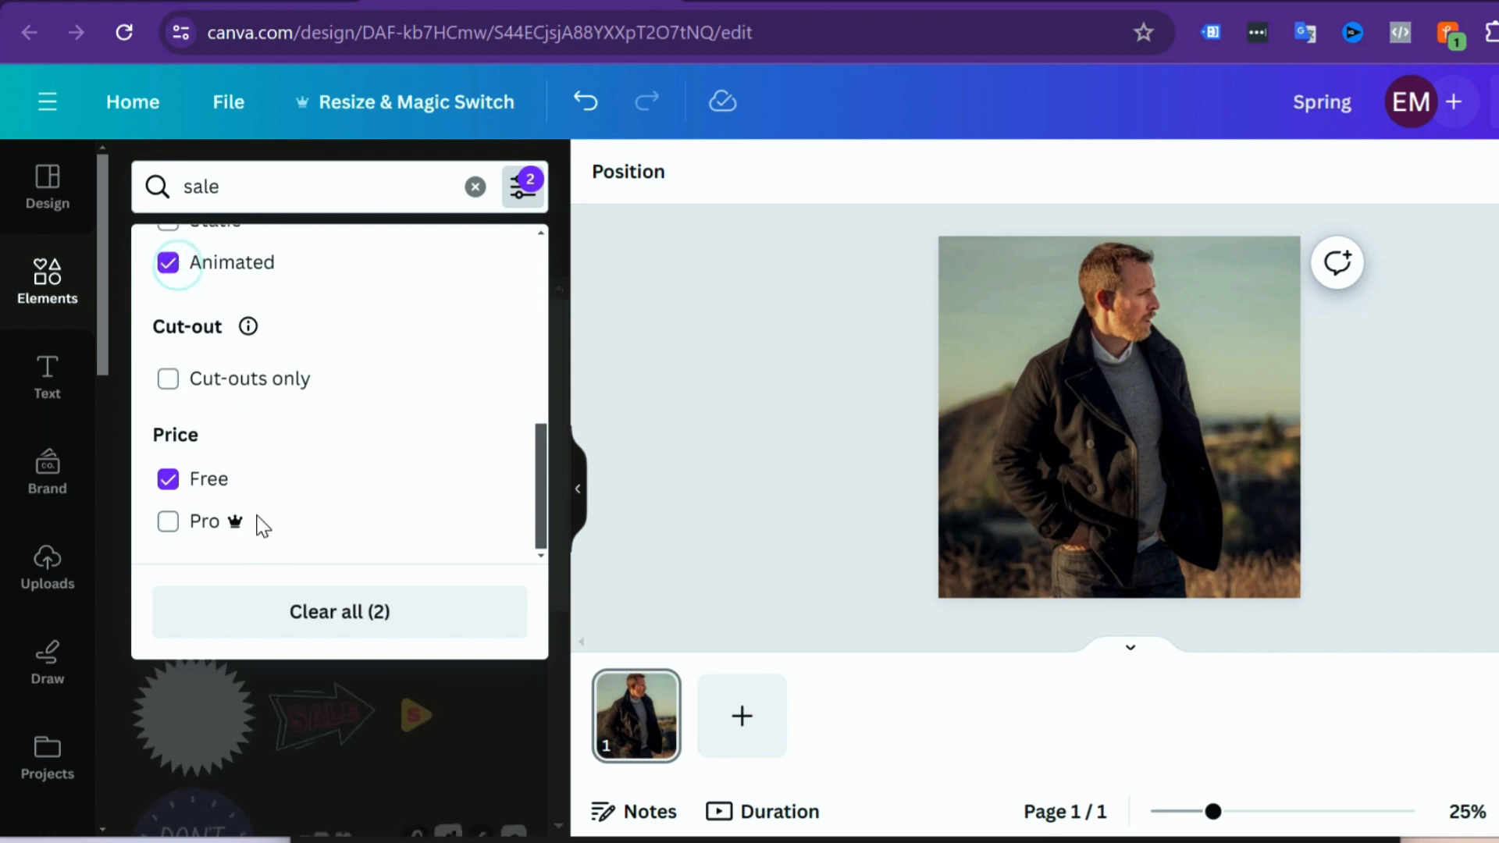
pyautogui.click(678, 398)
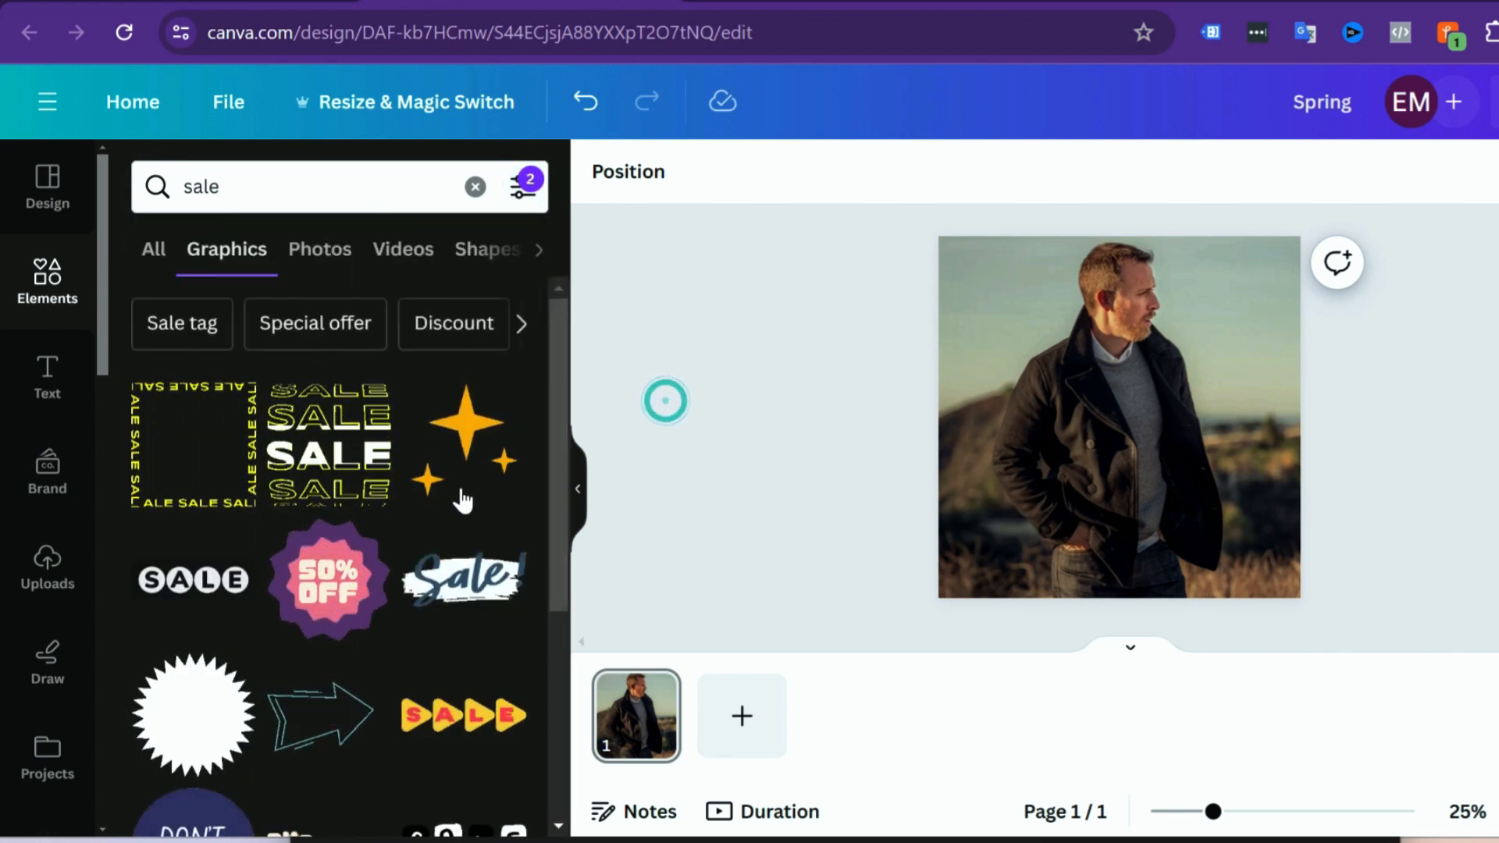
# Step: Insert the green "sale" sticker with the cream outline and shrink it to about half size at the photo's lower right
pyautogui.scroll(-10, 421, 535)
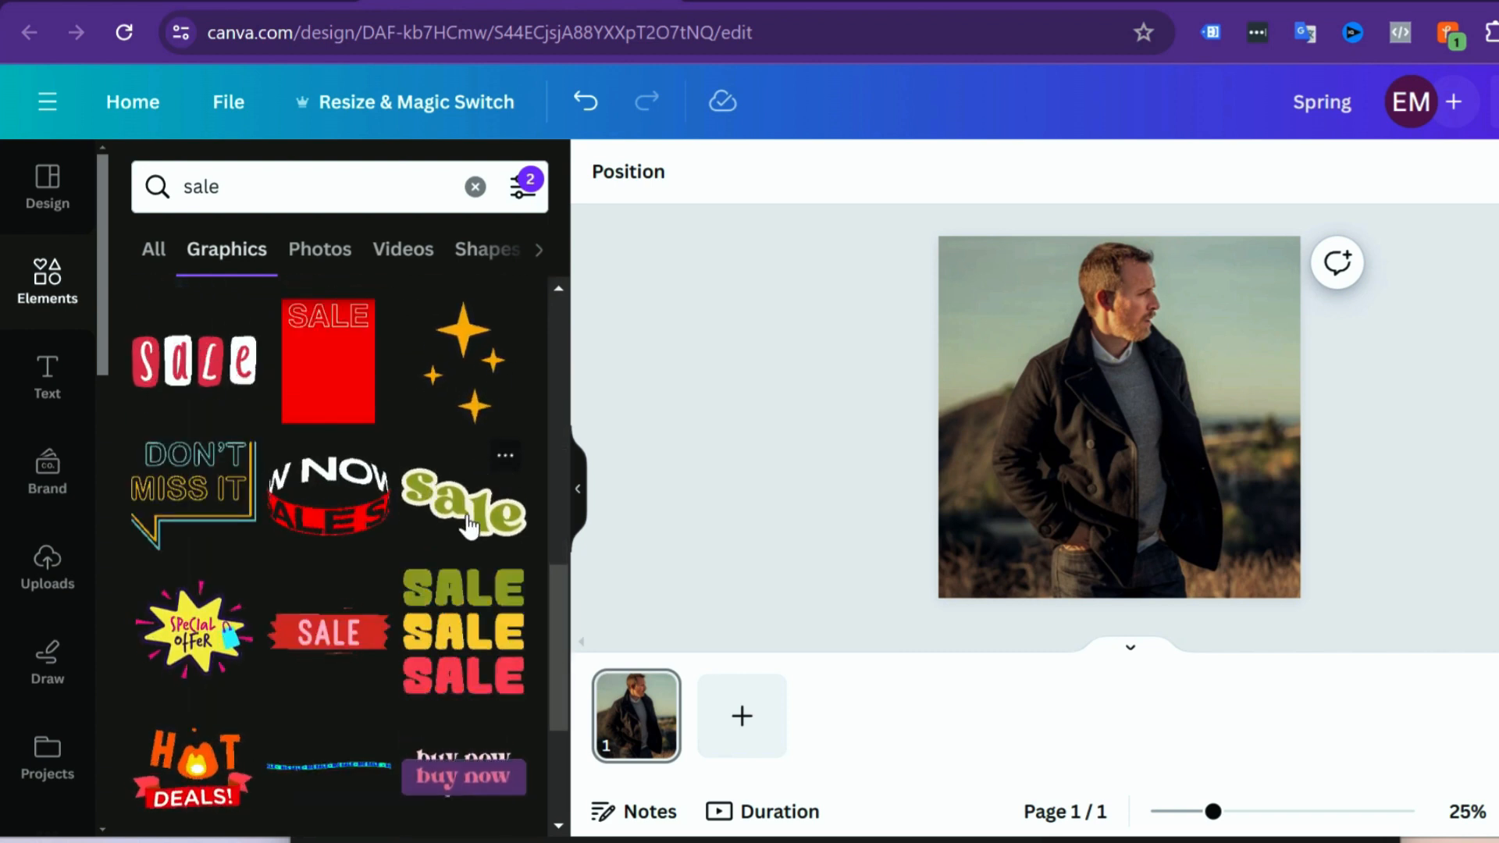
pyautogui.click(463, 498)
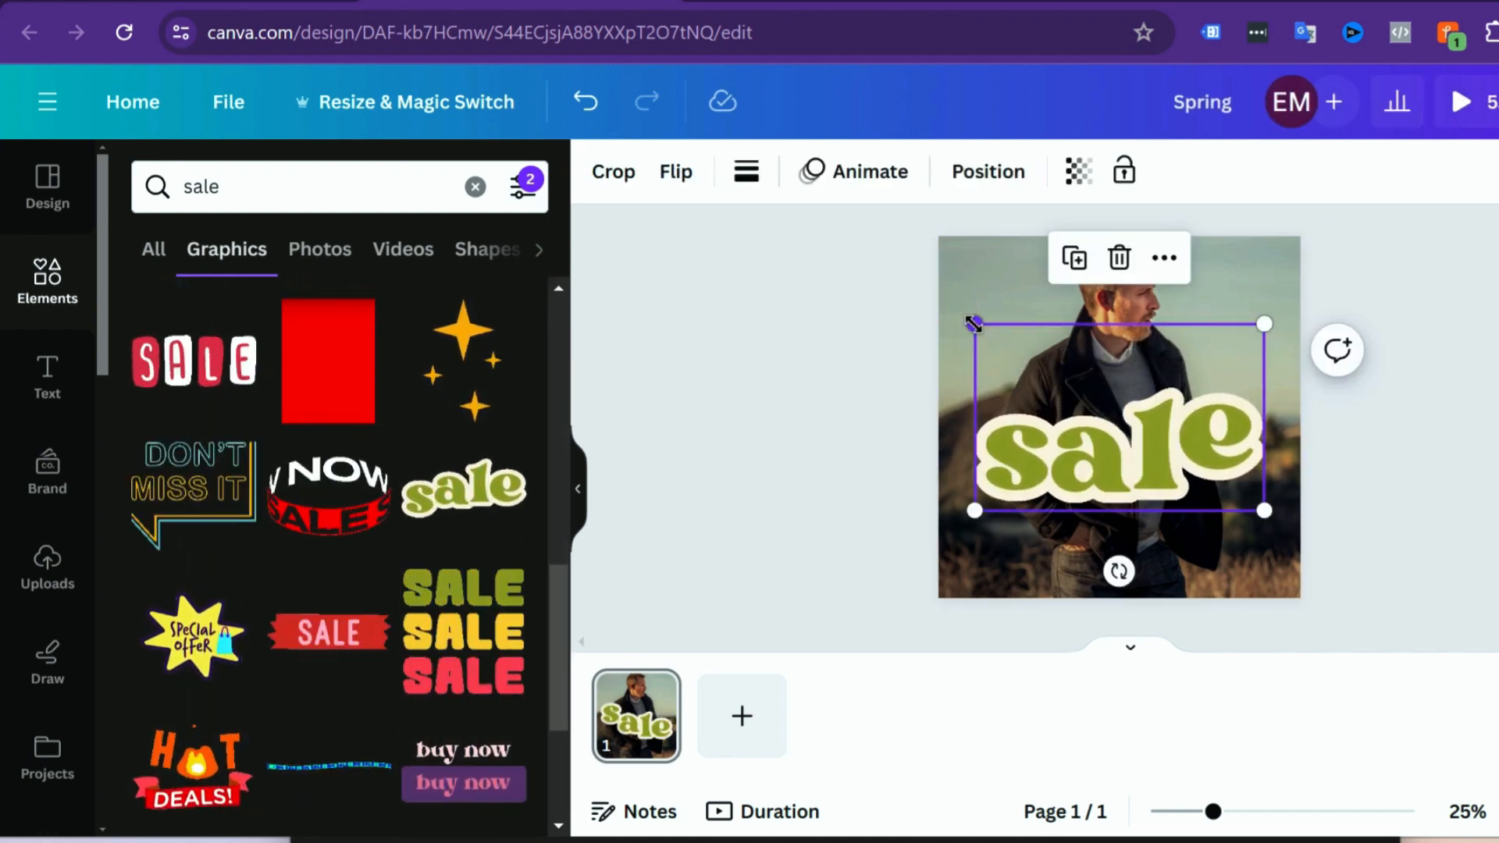
pyautogui.moveTo(973, 324); pyautogui.dragTo(1106, 403)
pyautogui.click(1390, 542)
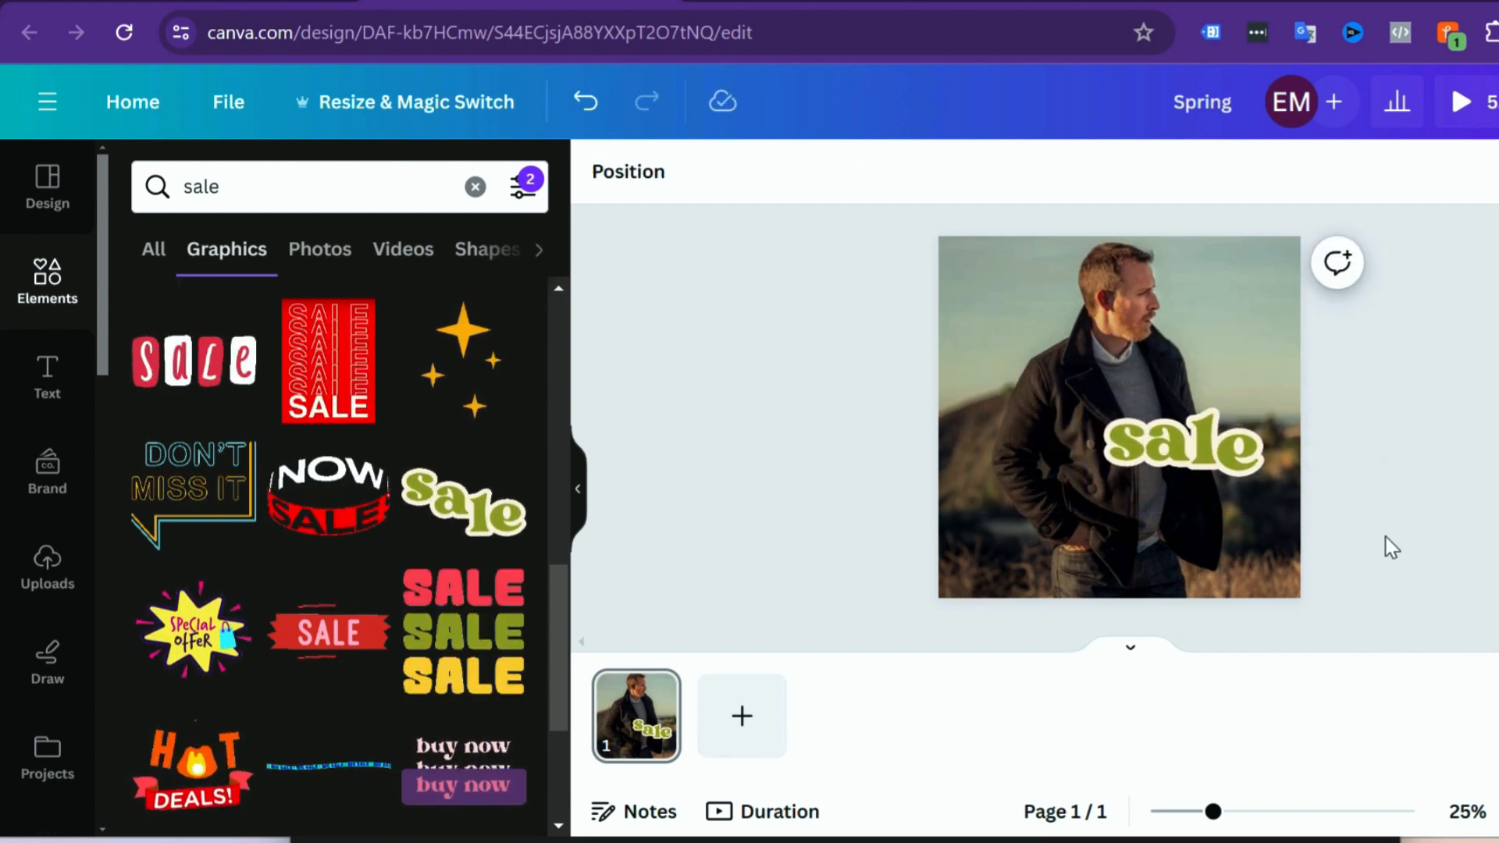
# Step: Search the free animated graphics for "50% off"
pyautogui.click(134, 196)
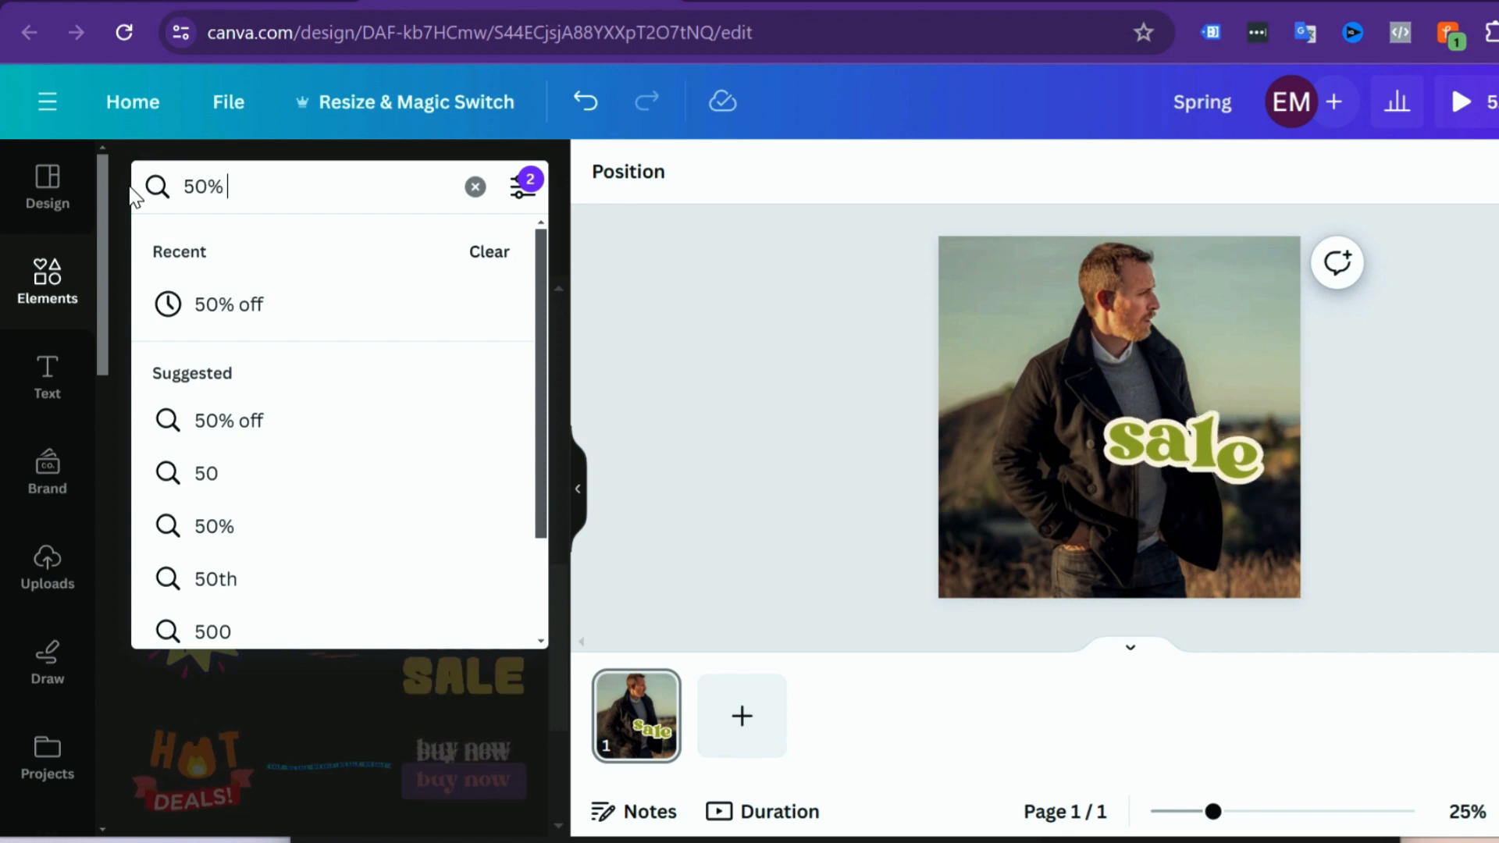
pyautogui.write('50% off')
pyautogui.press('Return')
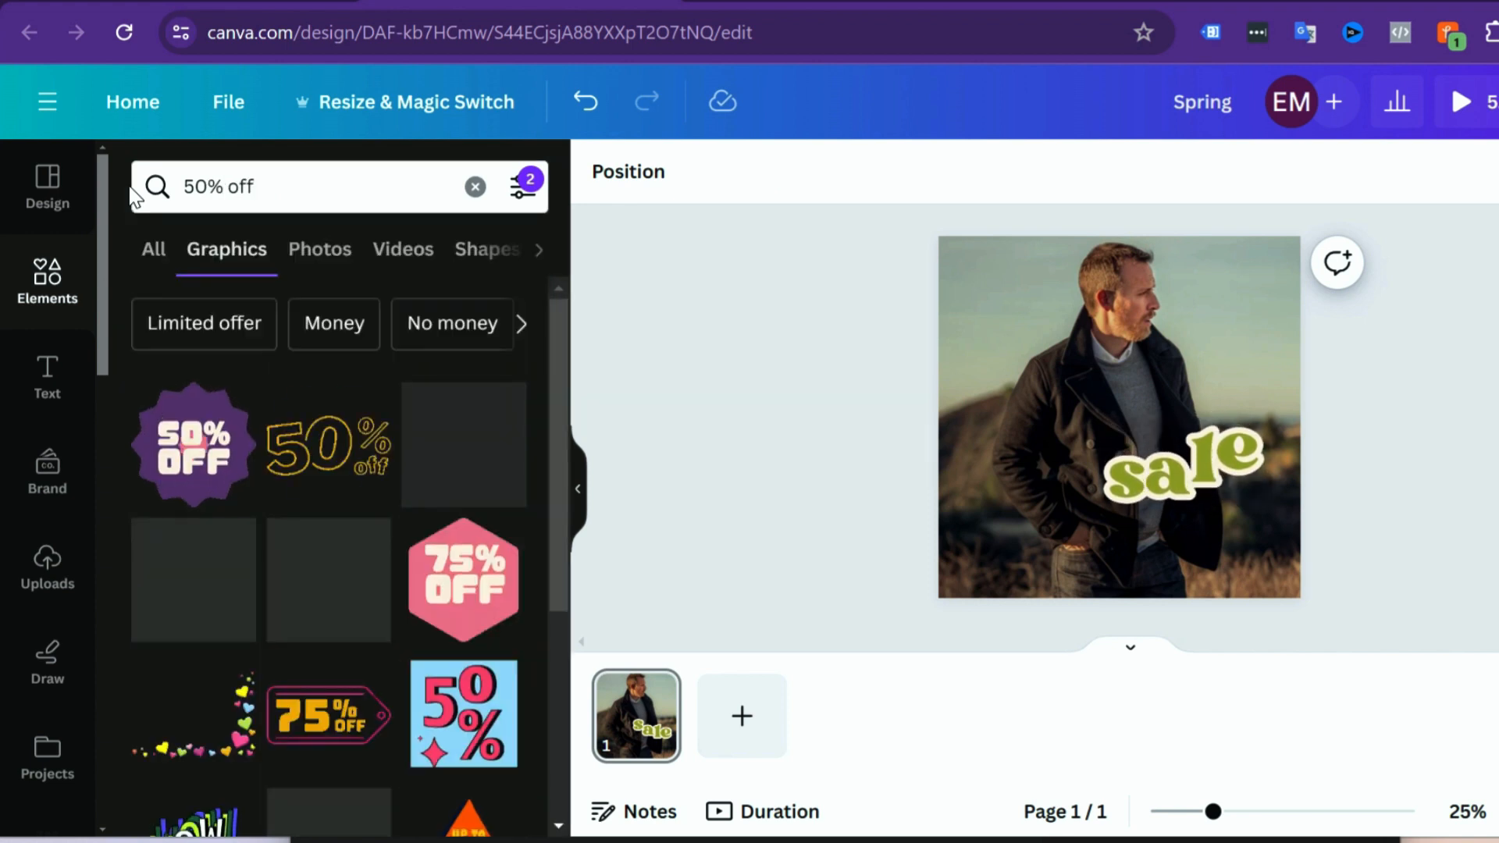
# Step: Insert the purple and pink scalloped "50% OFF" badge on the photo and shrink it to about a third of its size
pyautogui.scroll(-3, 242, 464)
pyautogui.scroll(-2, 248, 465)
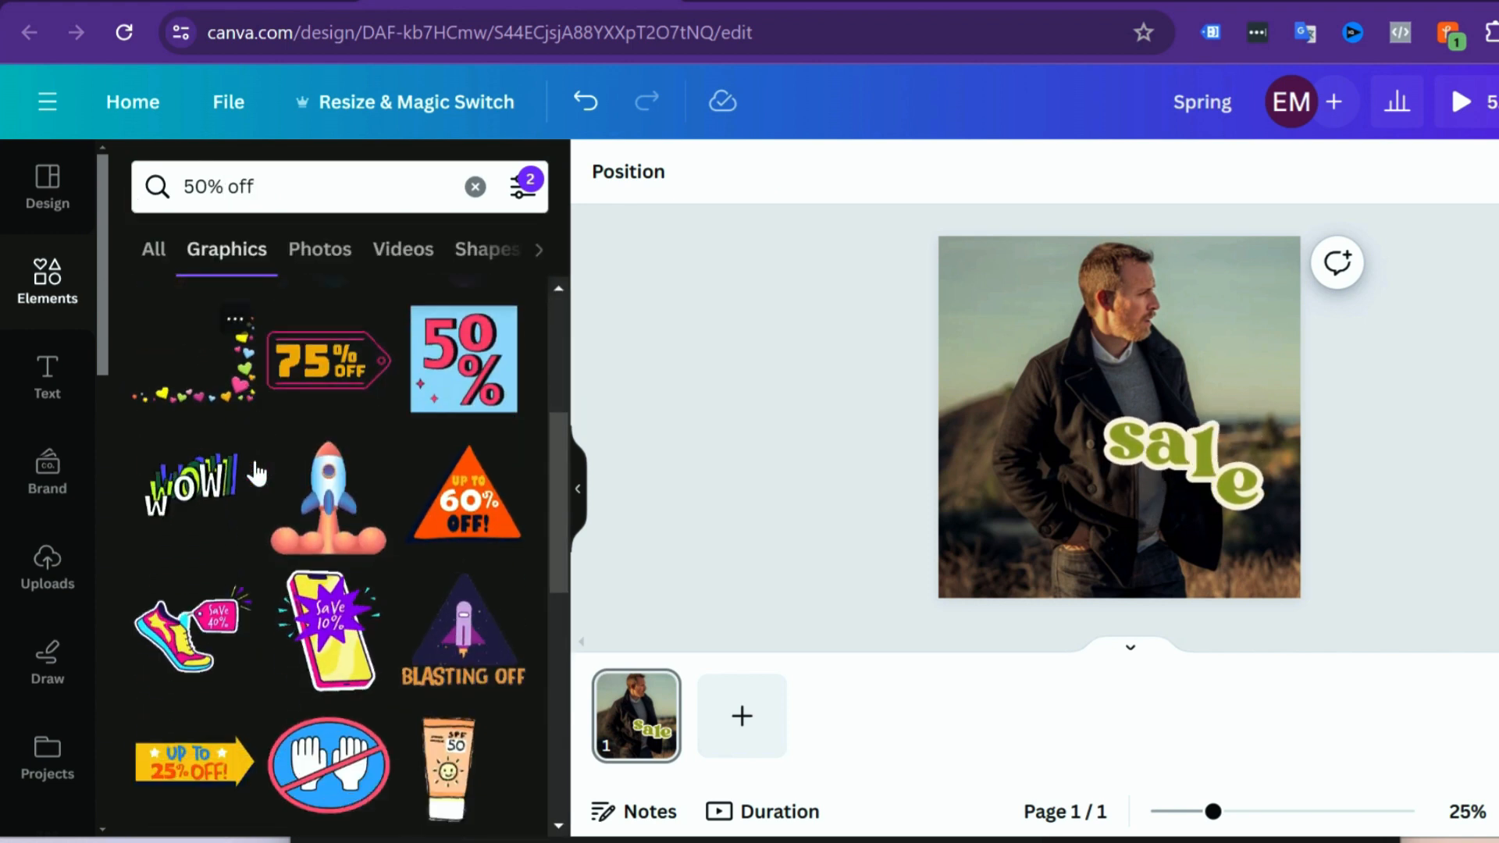
pyautogui.scroll(5, 256, 461)
pyautogui.click(256, 457)
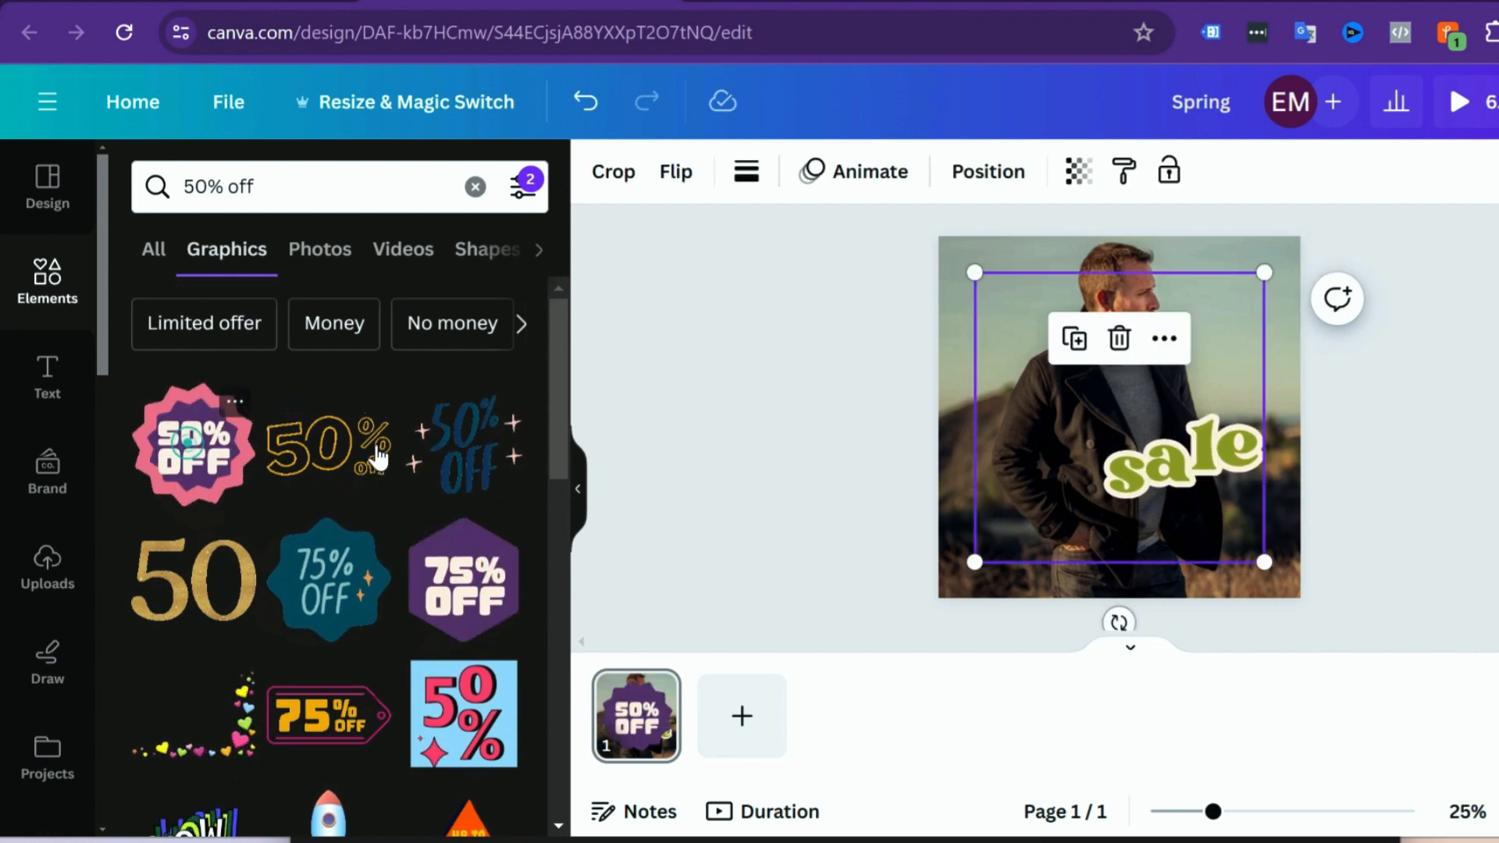
pyautogui.moveTo(1264, 273); pyautogui.dragTo(1070, 469)
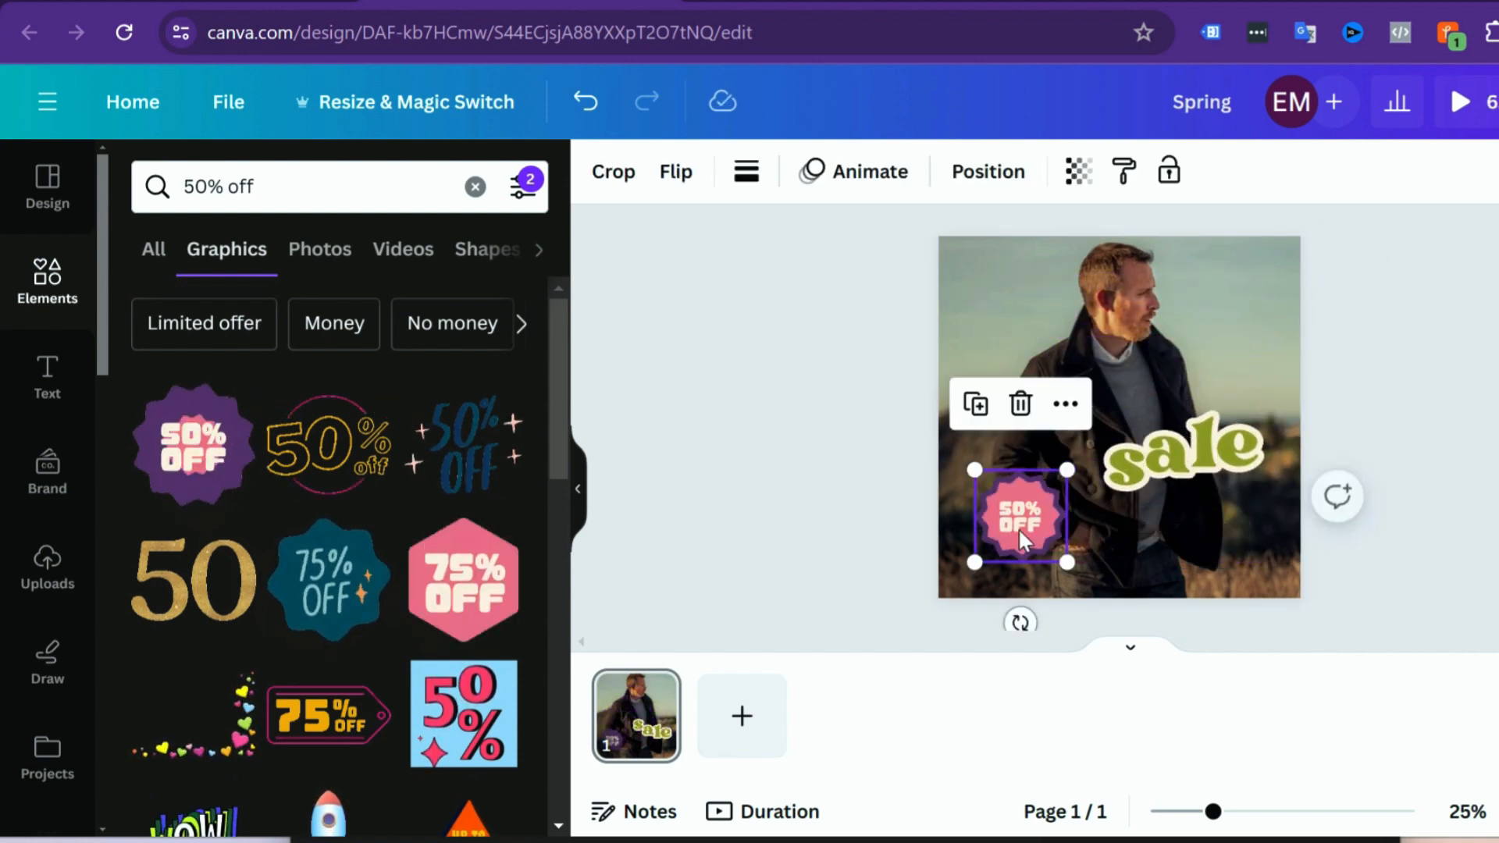
# Step: Place the "50% OFF" badge directly beneath the "sale" sticker and nudge the sticker slightly upward to make room
pyautogui.moveTo(1018, 528); pyautogui.dragTo(1182, 537)
pyautogui.click(1180, 446)
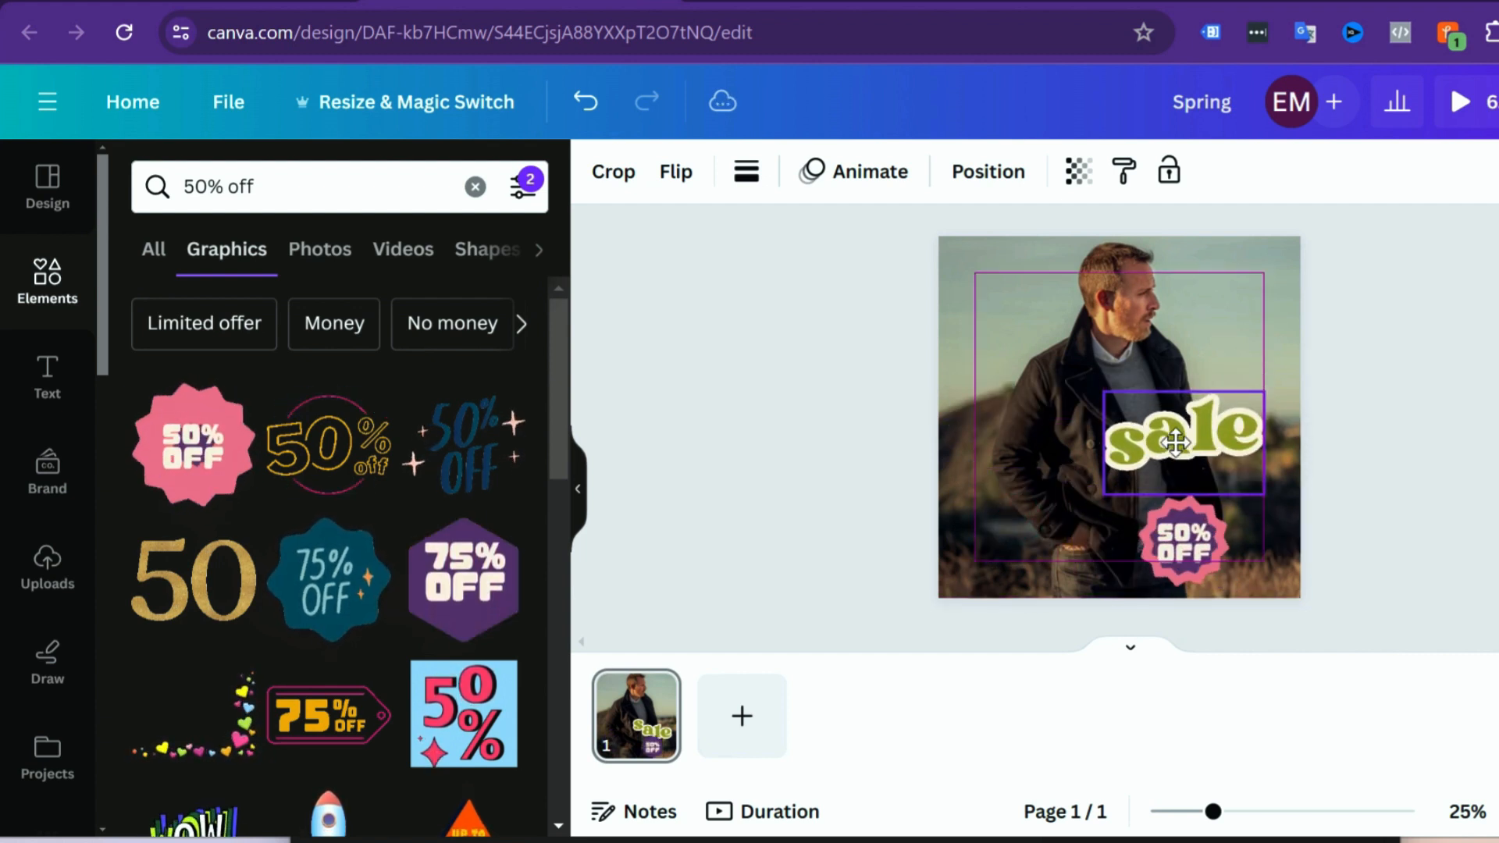
pyautogui.click(1498, 454)
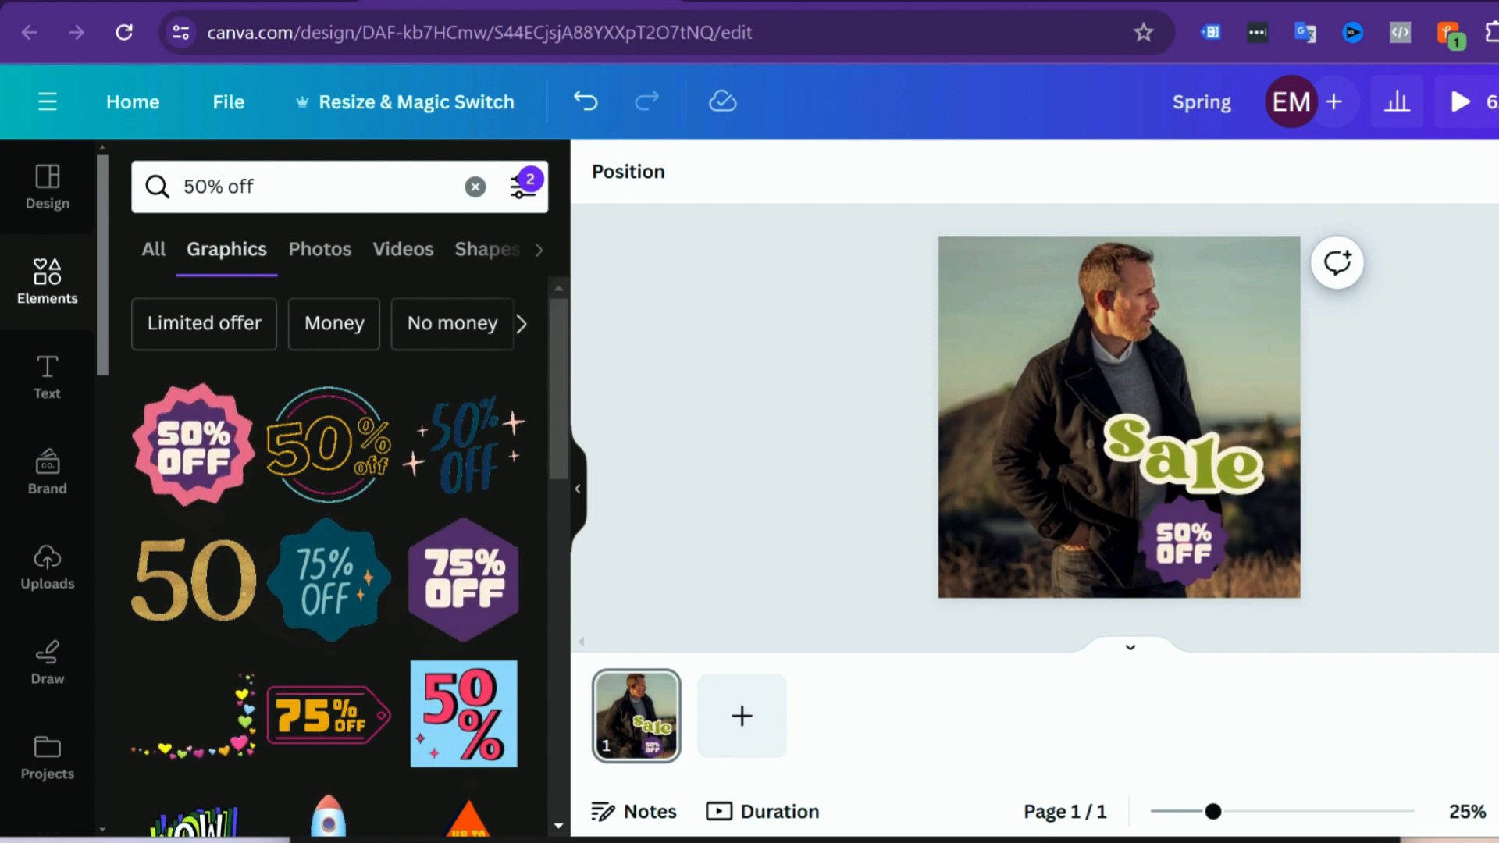